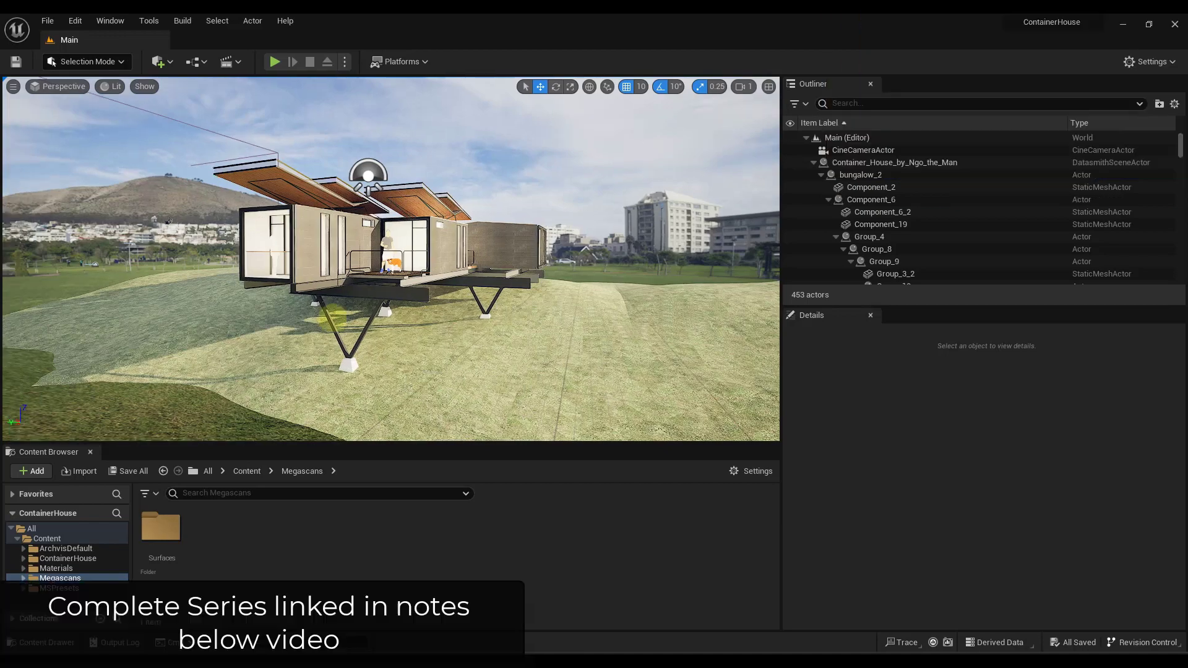
Open Quixel Bridge, browse the 3D Plants Grass category, and select the Wild Grass asset
{"action": "right_click_drag", "start_coordinate": [335, 316], "coordinate": [393, 291]}
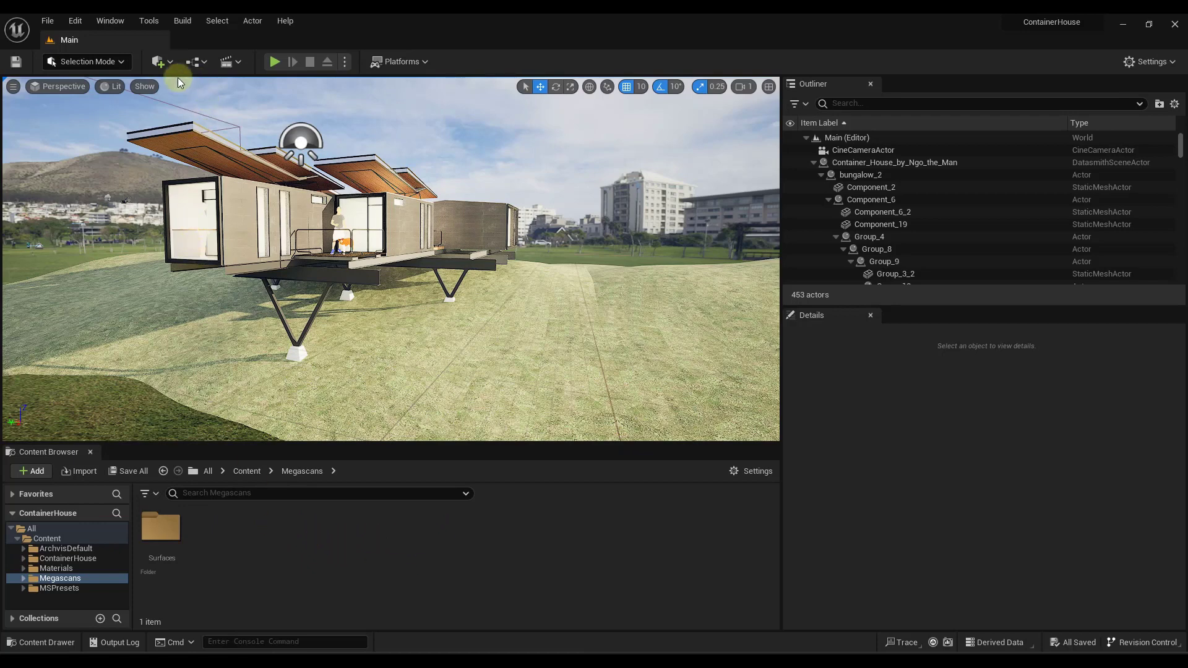
{"action": "left_click", "coordinate": [169, 62]}
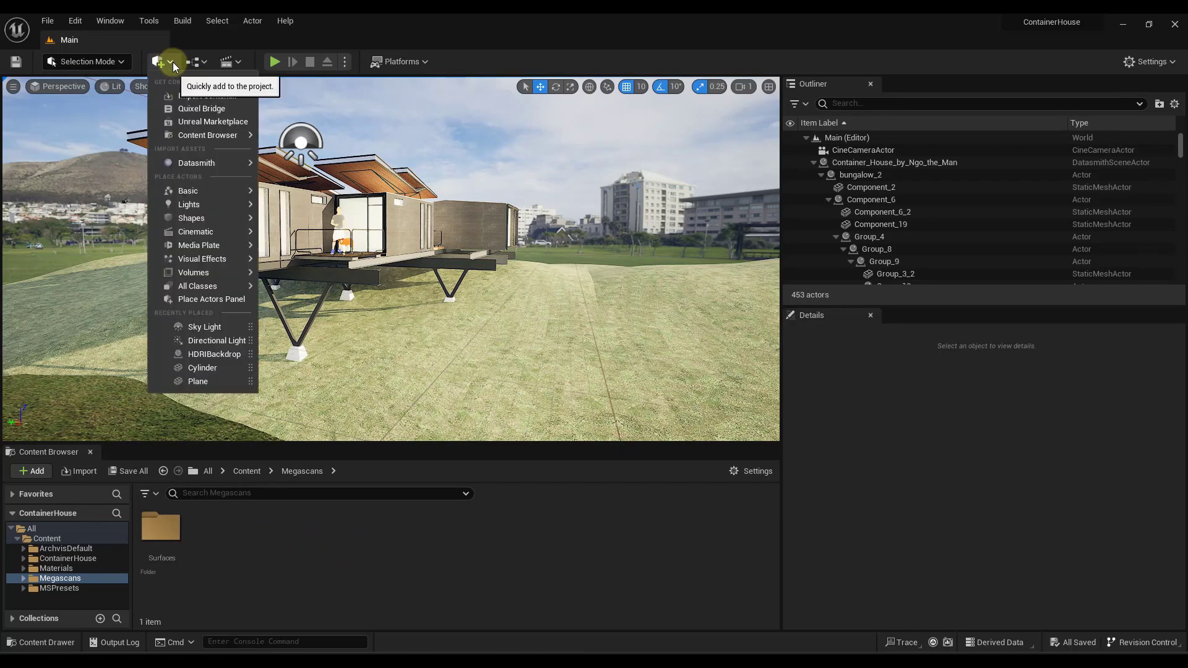
{"action": "left_click", "coordinate": [202, 109]}
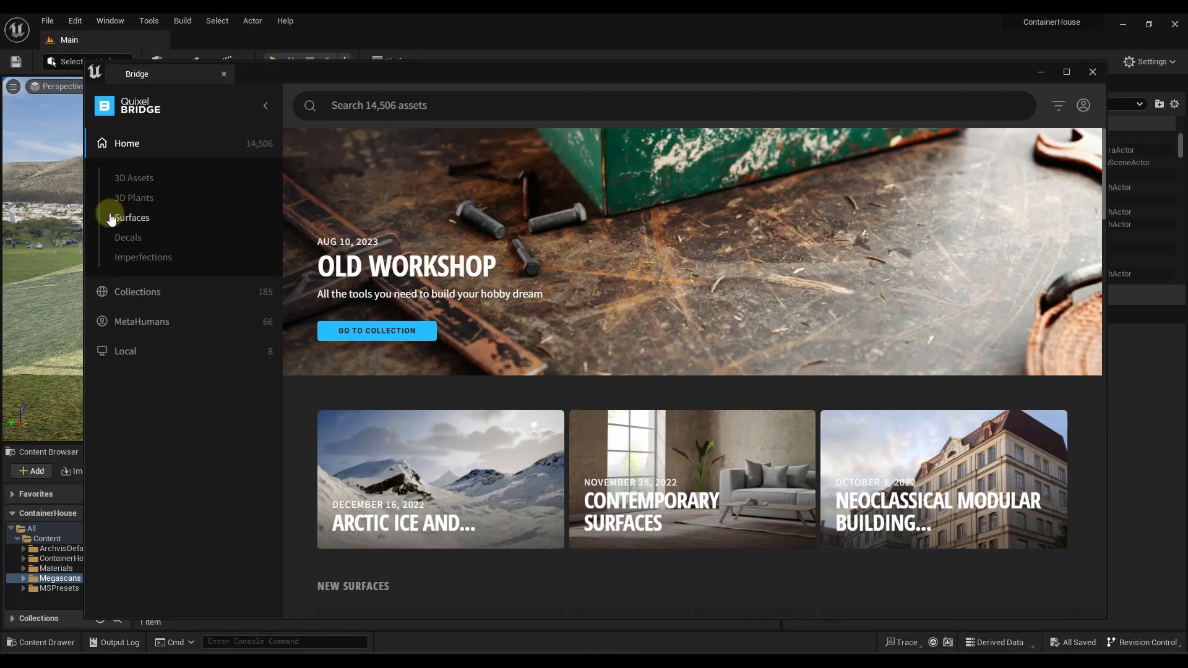
{"action": "left_click", "coordinate": [134, 198]}
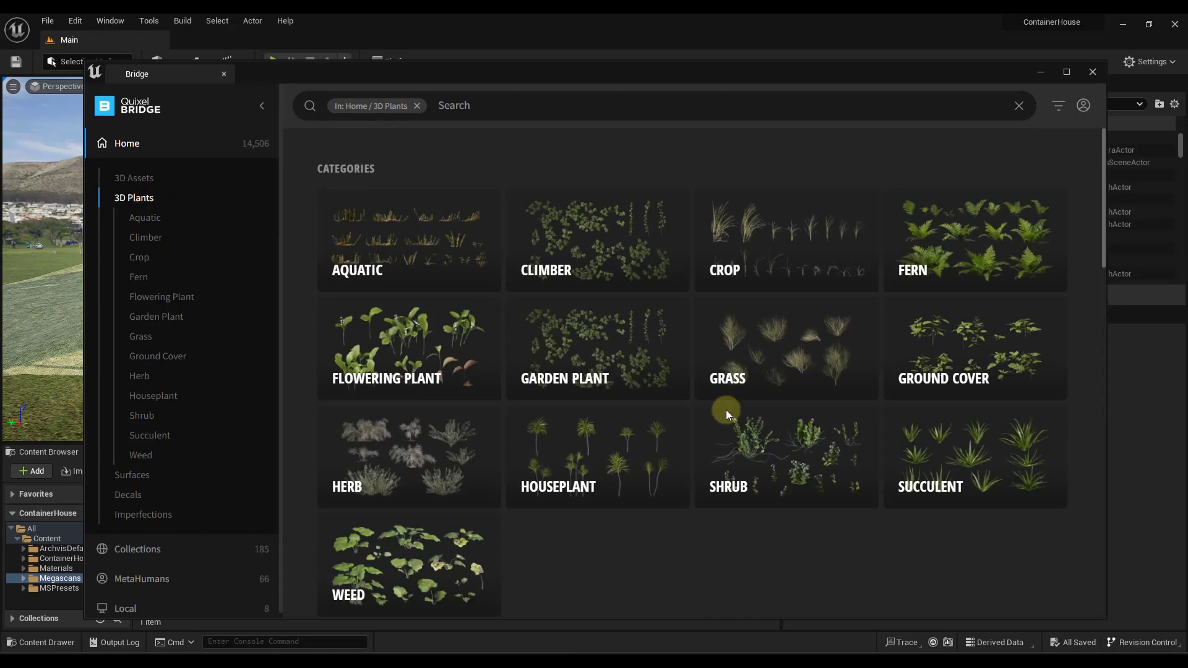
{"action": "left_click", "coordinate": [773, 359]}
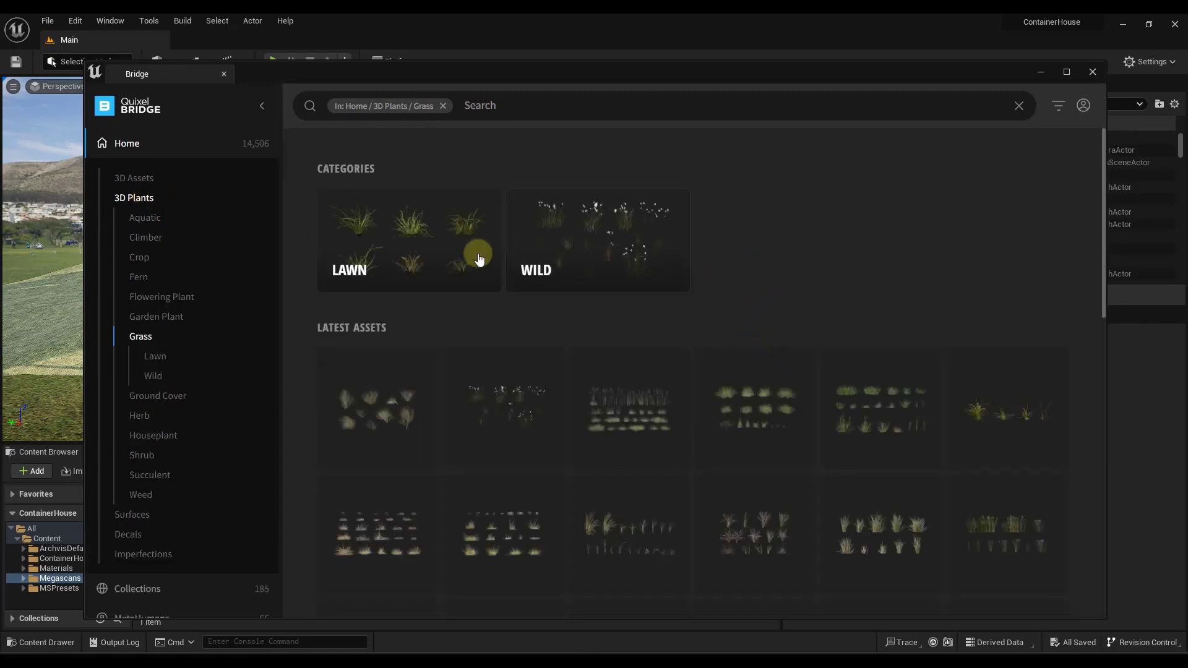
{"action": "scroll", "coordinate": [640, 283], "scroll_direction": "down", "scroll_amount": 2}
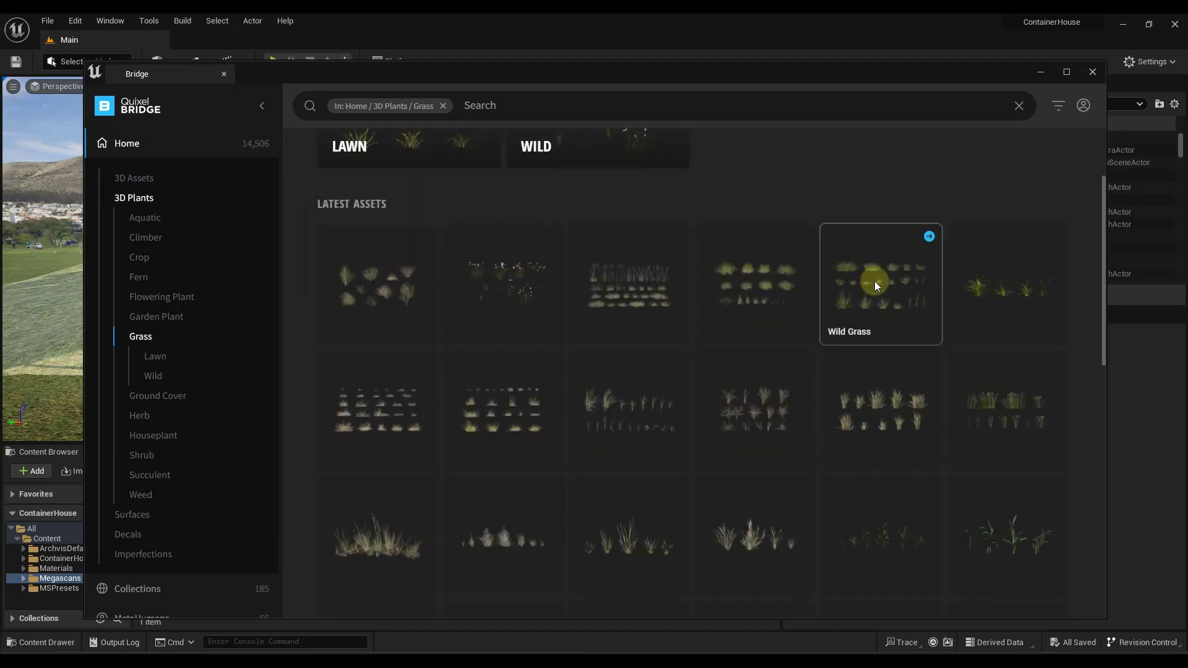
{"action": "scroll", "coordinate": [690, 284], "scroll_direction": "down", "scroll_amount": 1}
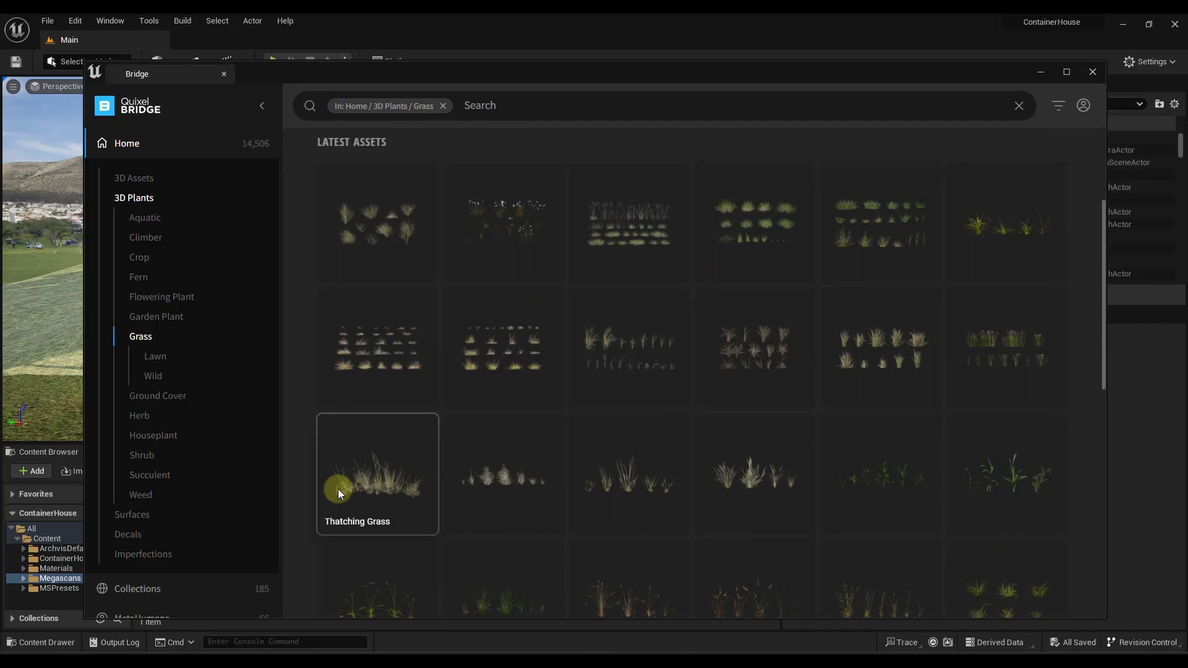
{"action": "left_click", "coordinate": [889, 221]}
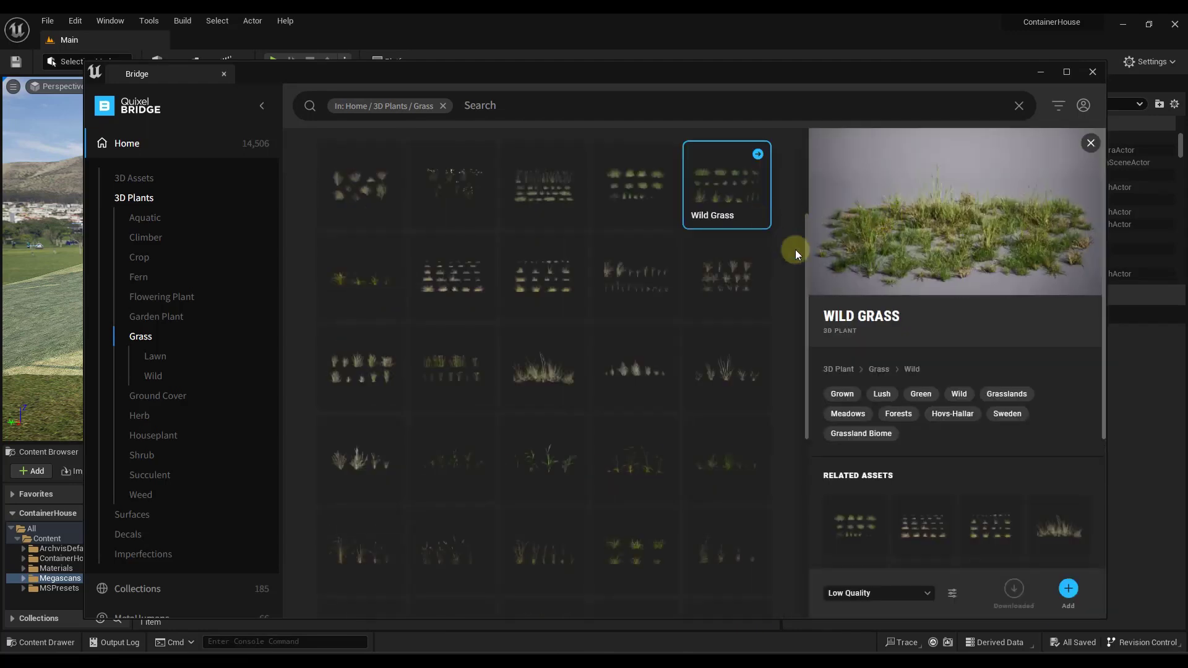
Set the Wild Grass asset to Low Quality, add it to the project, and move Bridge out of the way
{"action": "scroll", "coordinate": [860, 252], "scroll_direction": "down", "scroll_amount": 3}
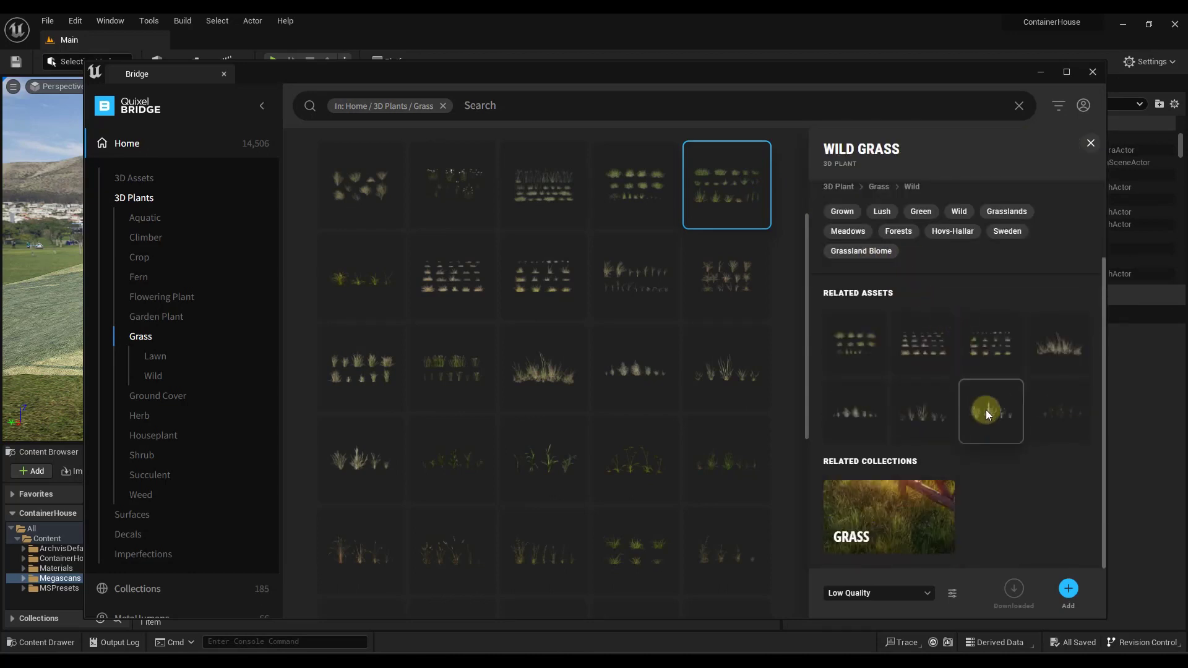
{"action": "left_click", "coordinate": [928, 596]}
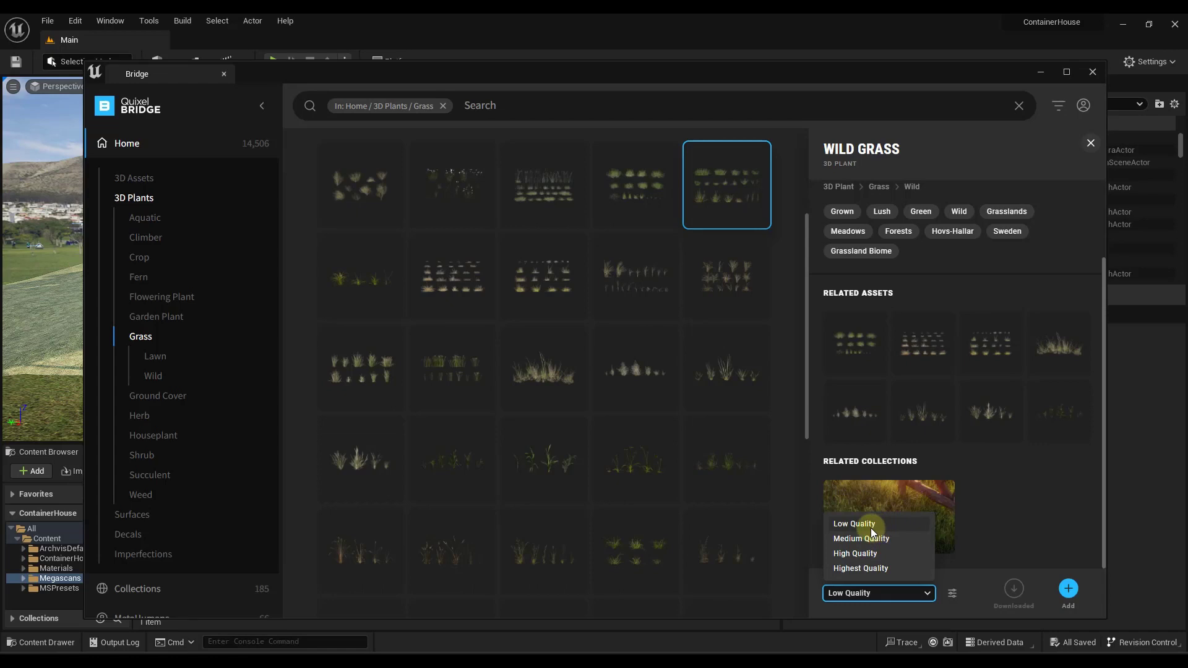
{"action": "left_click", "coordinate": [871, 526]}
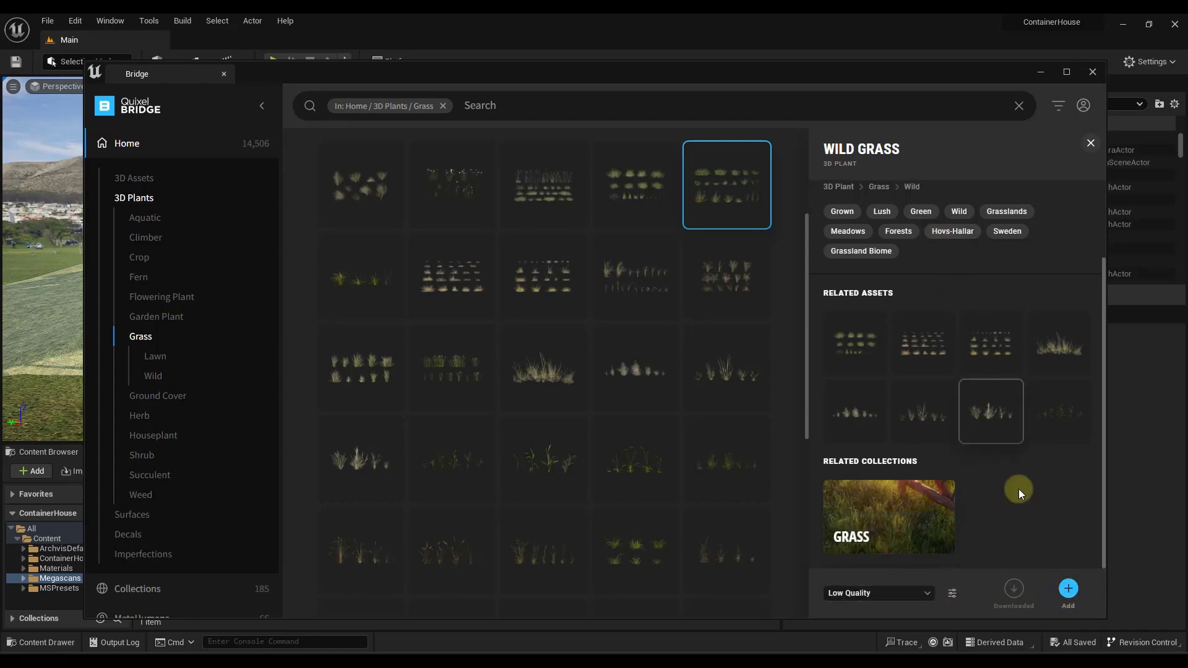
{"action": "left_click", "coordinate": [1068, 598]}
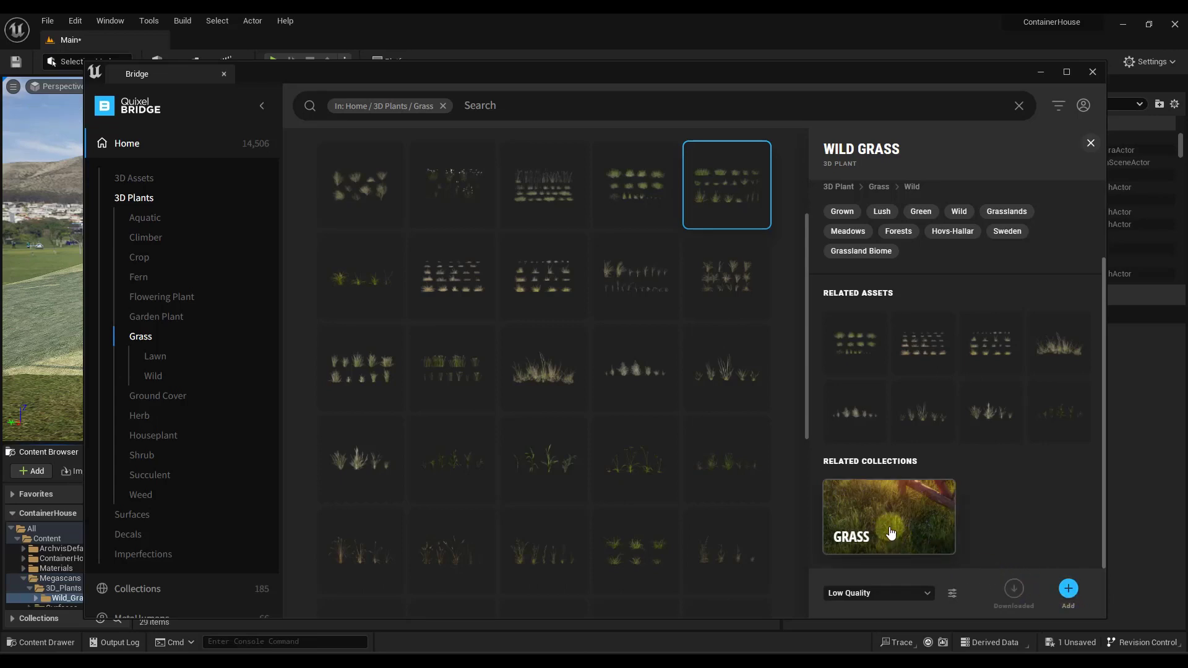
{"action": "left_click_drag", "start_coordinate": [694, 71], "coordinate": [0, 108]}
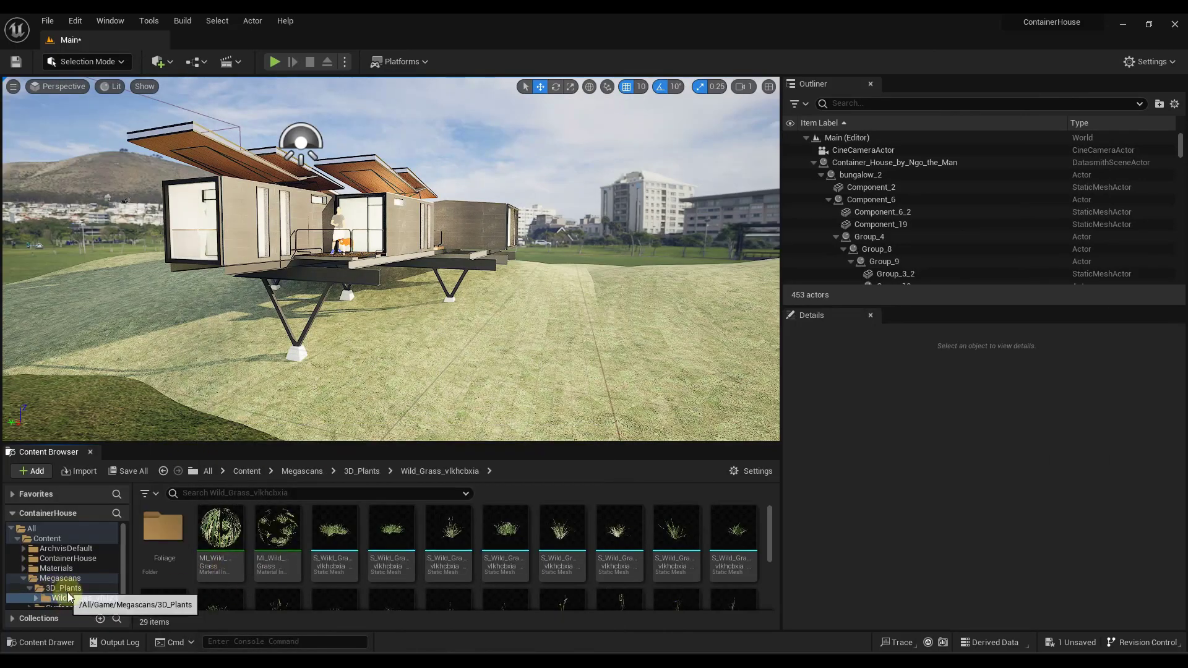
Place the Var11 wild grass mesh on the ground near the house and raise it to Z -400
{"action": "scroll", "coordinate": [402, 557], "scroll_direction": "down", "scroll_amount": 2}
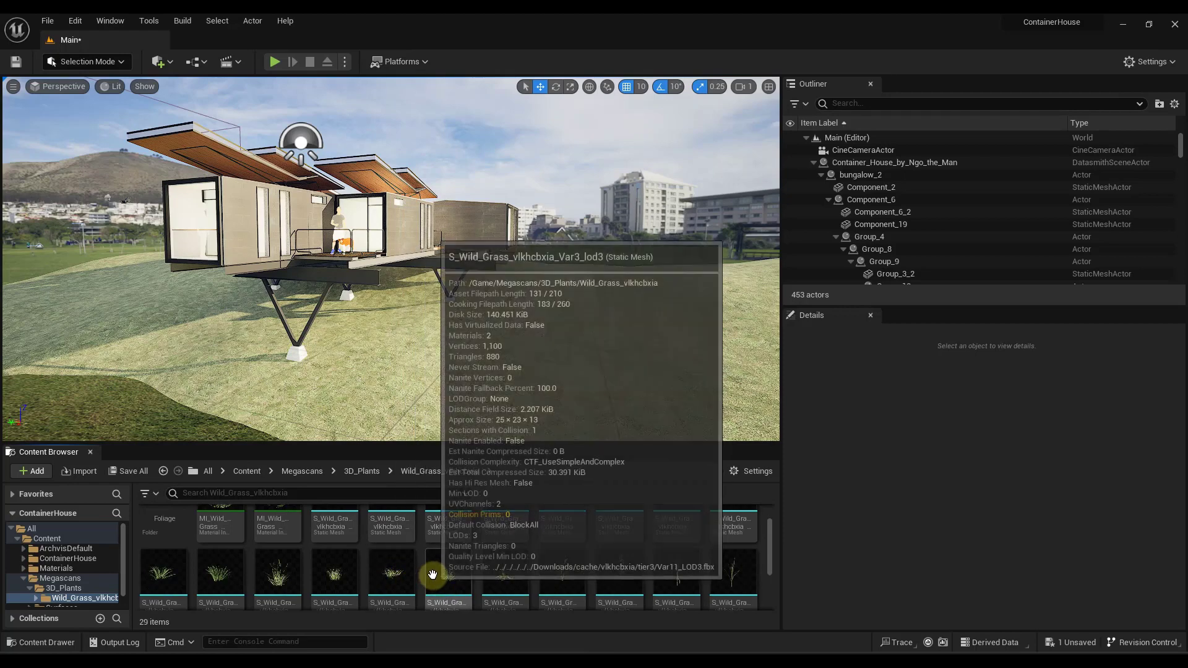
{"action": "scroll", "coordinate": [391, 557], "scroll_direction": "up", "scroll_amount": 2}
{"action": "mouse_move", "coordinate": [394, 534]}
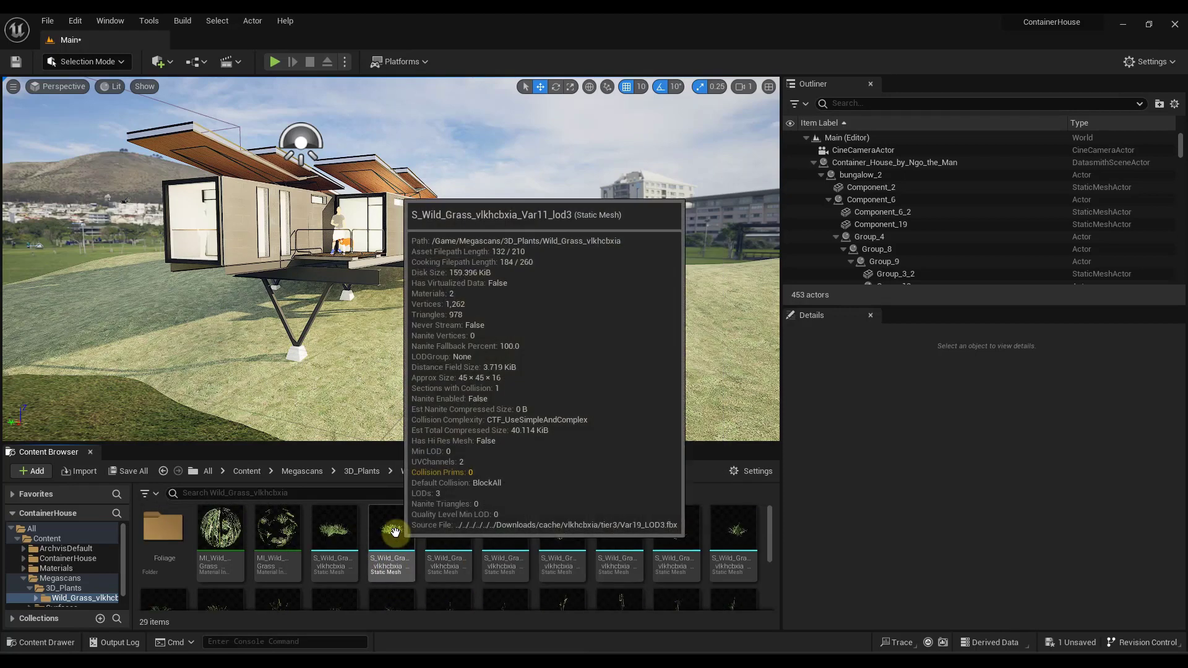
{"action": "left_click_drag", "start_coordinate": [395, 533], "coordinate": [411, 403]}
{"action": "right_click_drag", "start_coordinate": [483, 332], "coordinate": [510, 392]}
{"action": "key", "text": "w"}
{"action": "left_click_drag", "start_coordinate": [421, 264], "coordinate": [427, 232]}
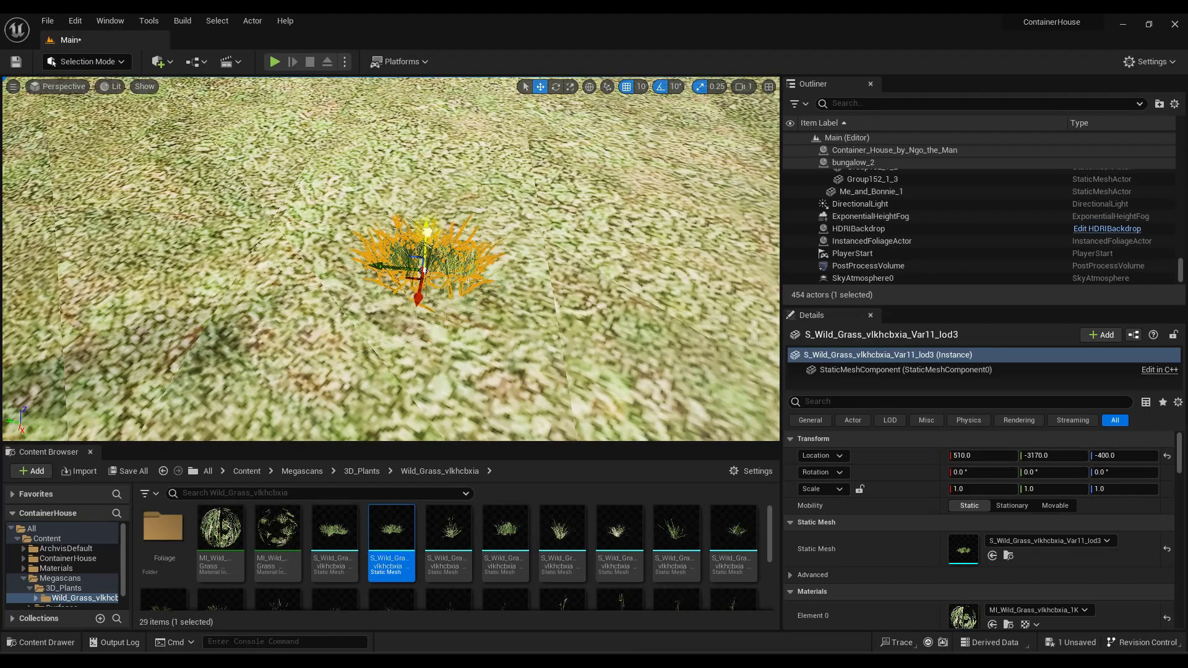
Place the Var12 and Var13 wild grass meshes on either side of the Var11 clump
{"action": "key", "text": "w"}
{"action": "right_click_drag", "start_coordinate": [467, 235], "coordinate": [485, 231]}
{"action": "key", "text": "s"}
{"action": "key", "text": "w"}
{"action": "left_click_drag", "start_coordinate": [464, 536], "coordinate": [537, 270]}
{"action": "left_click_drag", "start_coordinate": [507, 536], "coordinate": [229, 289]}
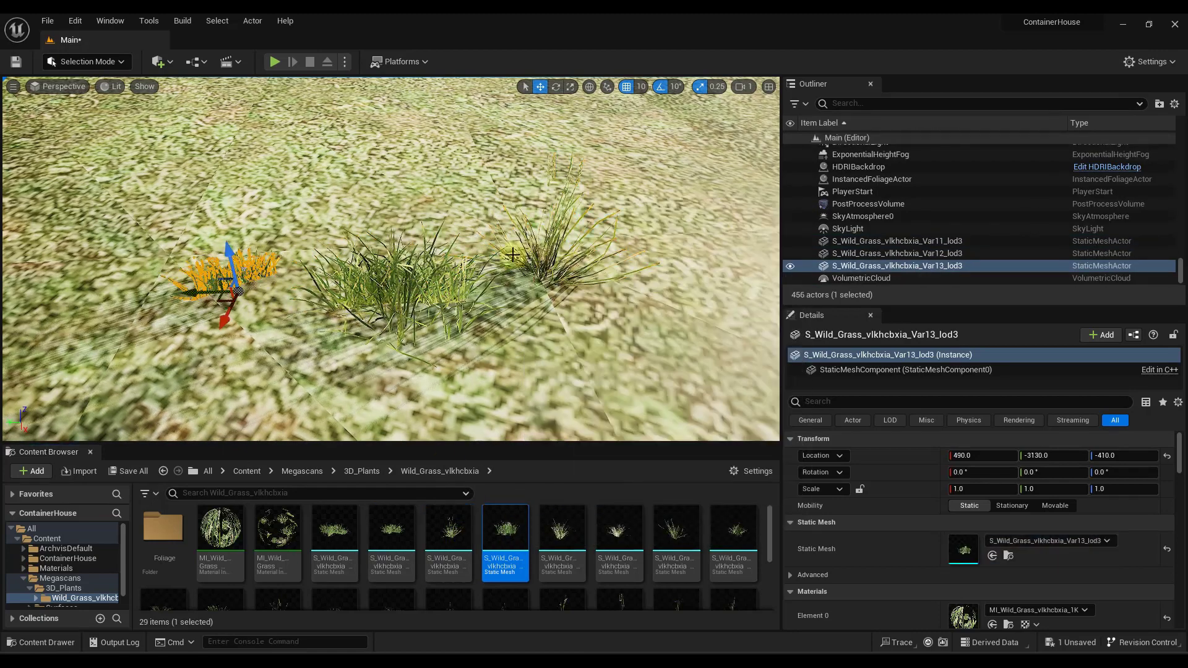
Delete the three individually placed wild grass meshes from the ground
{"action": "left_click", "coordinate": [542, 252]}
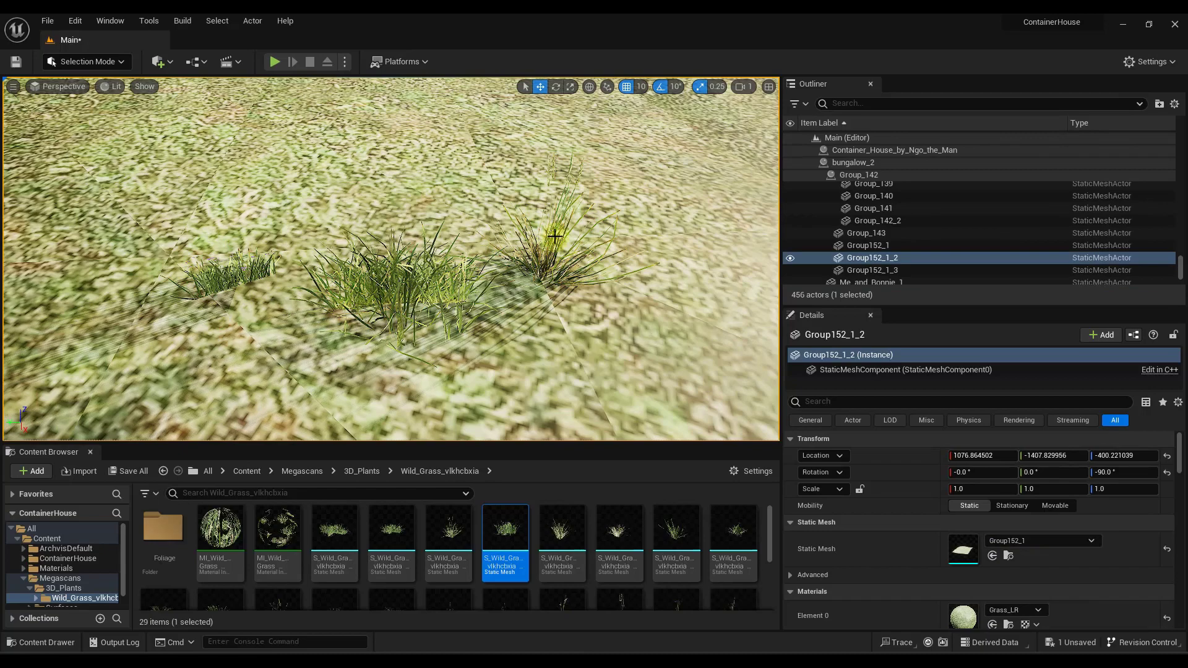
{"action": "left_click", "coordinate": [543, 261]}
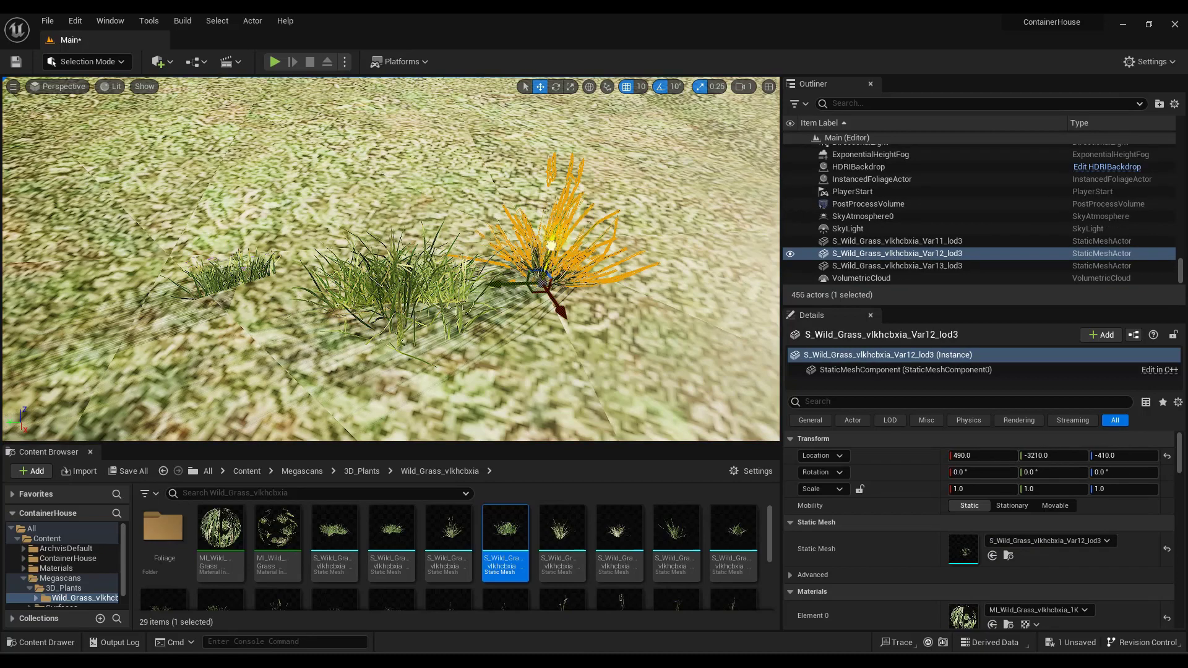
{"action": "right_click_drag", "start_coordinate": [535, 231], "coordinate": [526, 274]}
{"action": "key", "text": "w"}
{"action": "key", "text": "s"}
{"action": "key", "text": "Delete"}
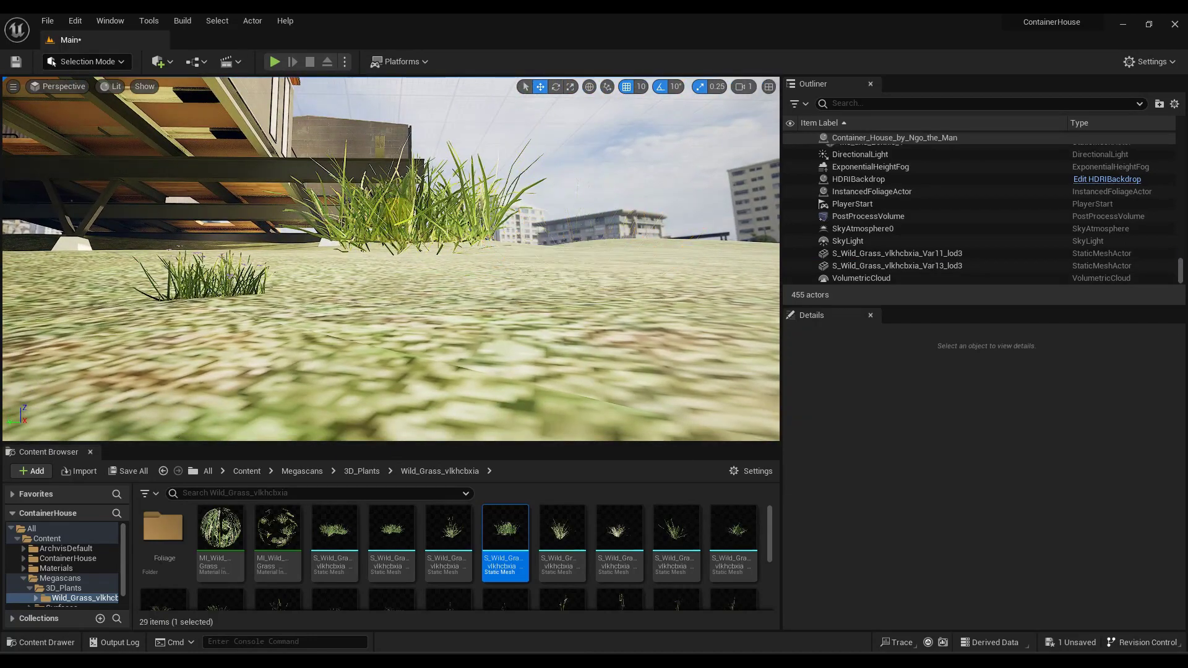
{"action": "left_click", "coordinate": [444, 240]}
{"action": "key", "text": "Delete"}
{"action": "left_click", "coordinate": [276, 285]}
{"action": "key", "text": "Delete"}
{"action": "right_click_drag", "start_coordinate": [467, 305], "coordinate": [357, 282]}
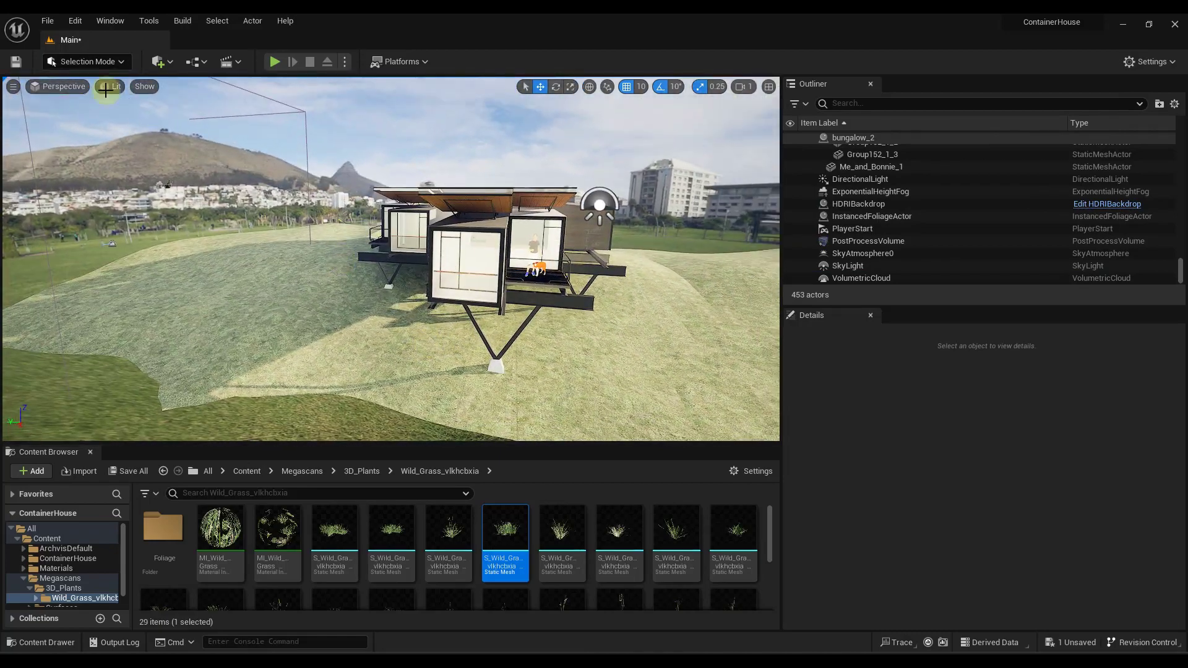
Switch to Foliage mode and activate the first eight wild grass foliage types in the palette
{"action": "left_click", "coordinate": [122, 61]}
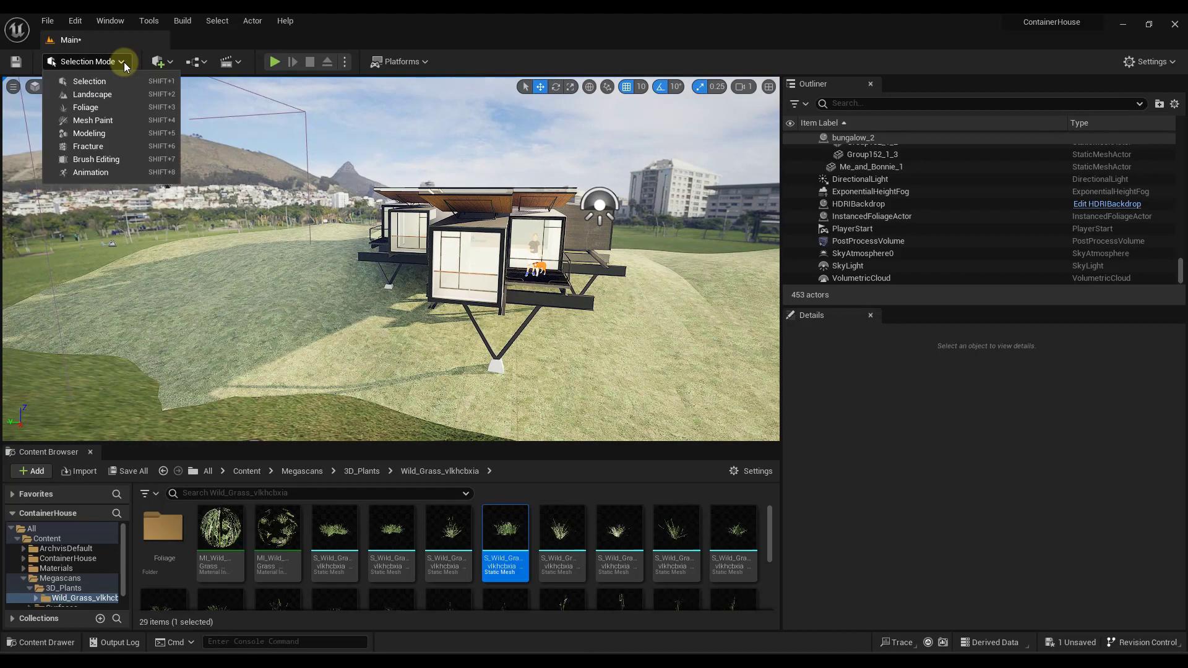
{"action": "left_click", "coordinate": [86, 109]}
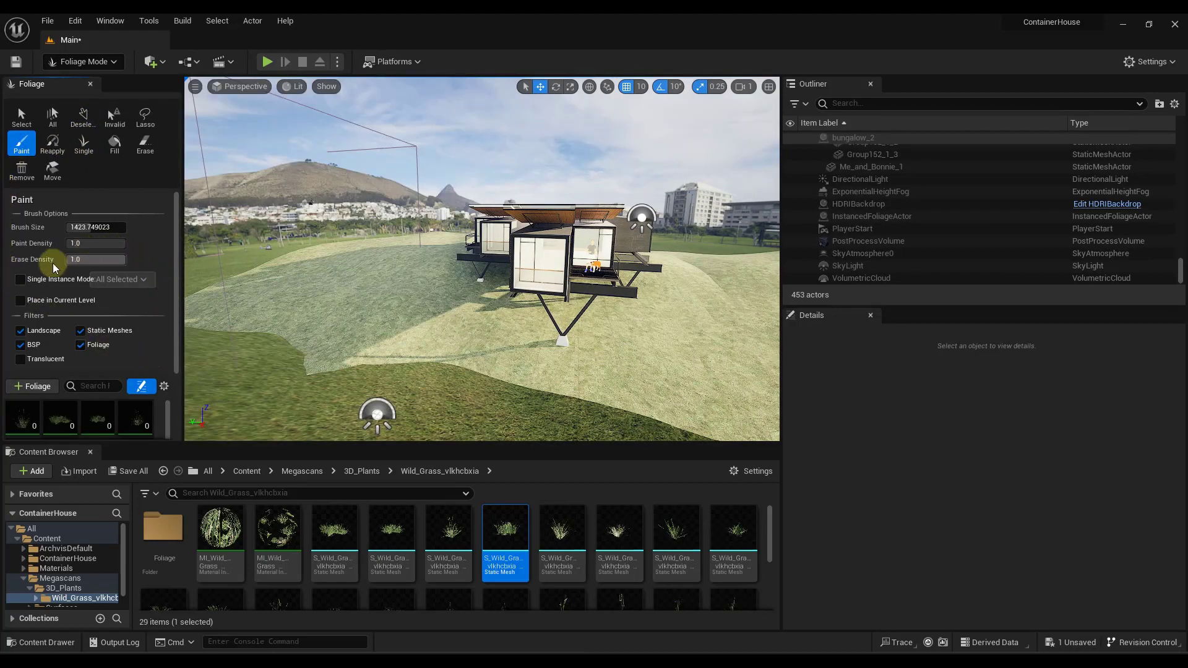
{"action": "scroll", "coordinate": [99, 315], "scroll_direction": "down", "scroll_amount": 3}
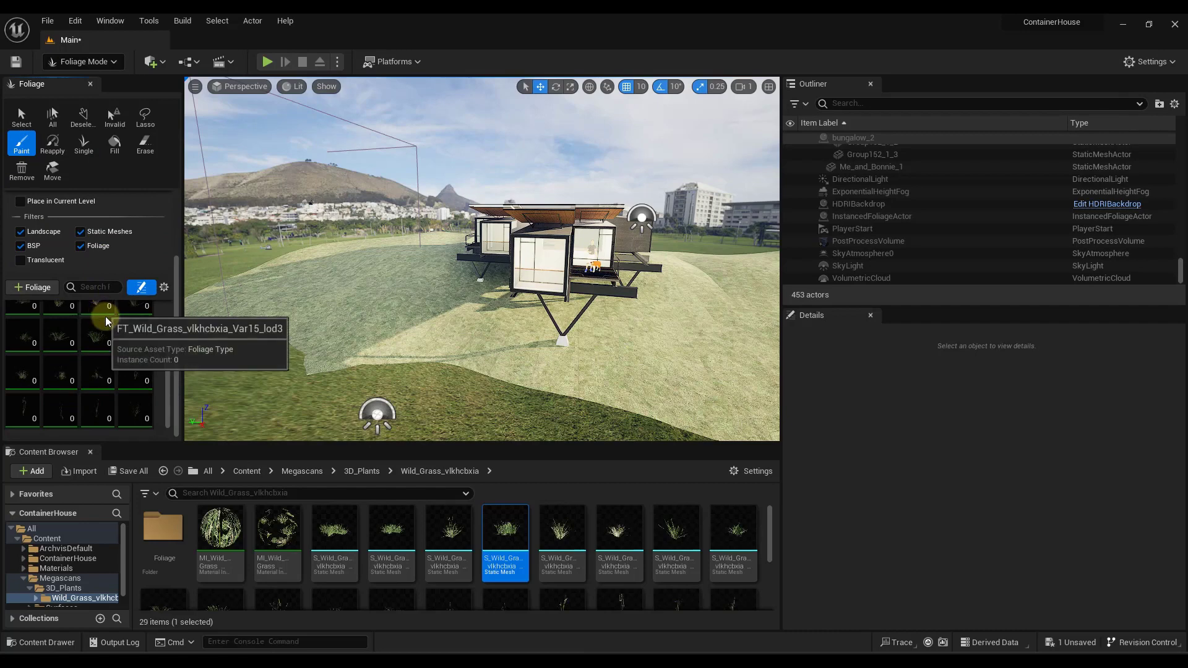
{"action": "scroll", "coordinate": [119, 343], "scroll_direction": "up", "scroll_amount": 1}
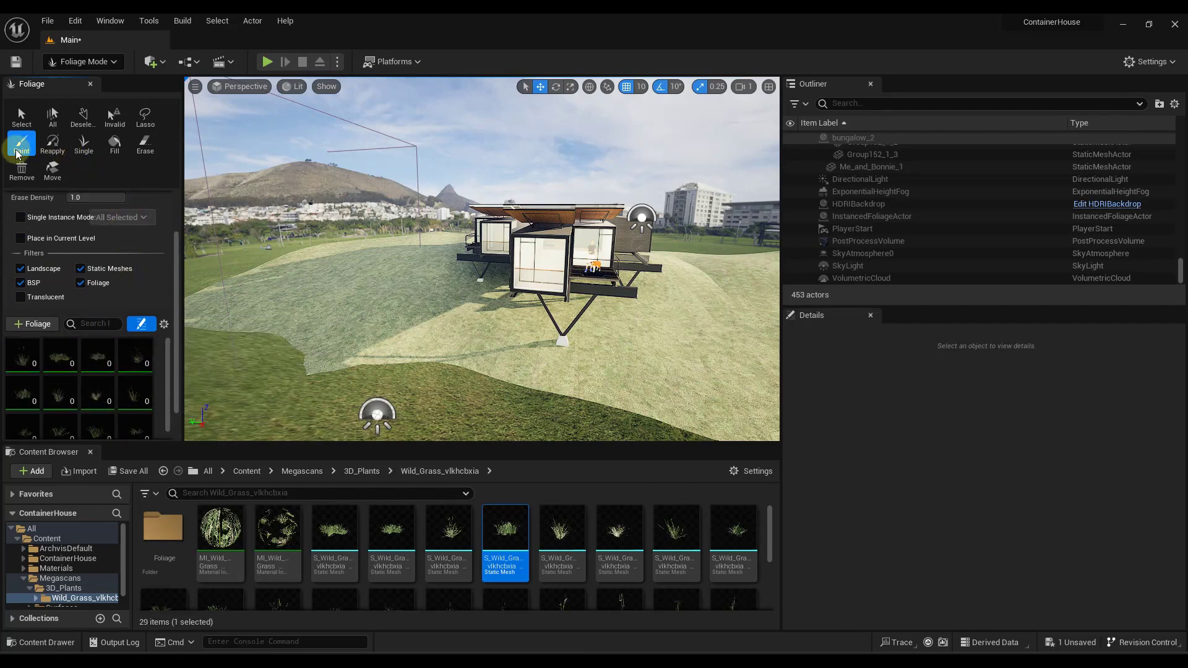
{"action": "left_click", "coordinate": [101, 362]}
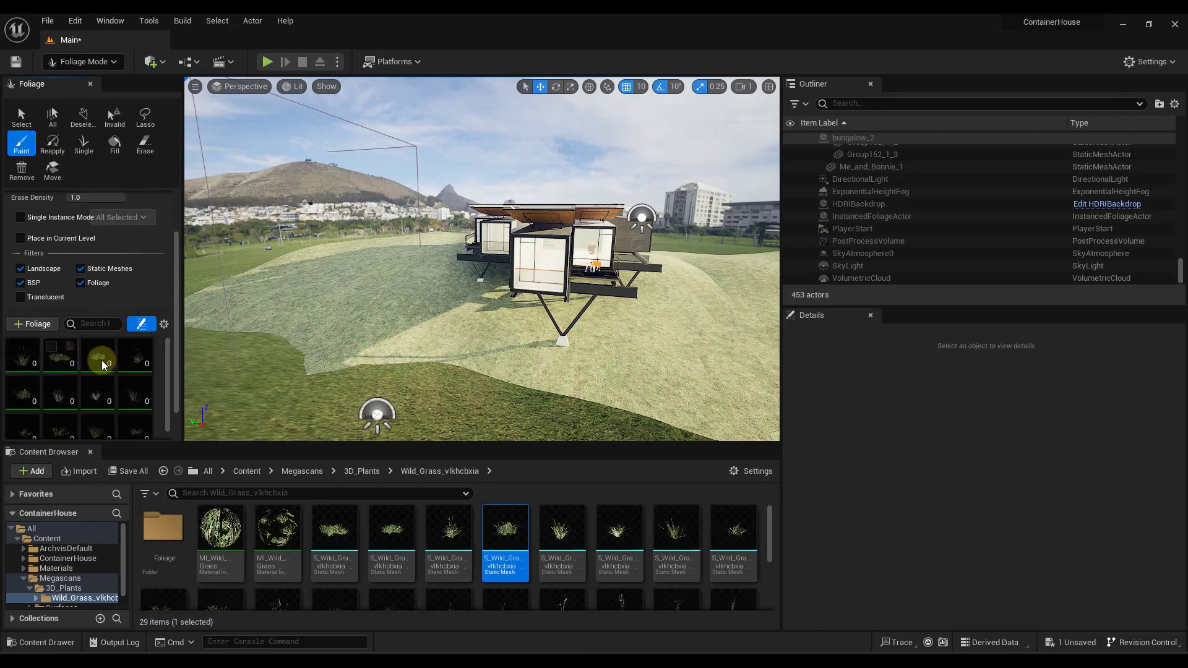
{"action": "scroll", "coordinate": [102, 364], "scroll_direction": "down", "scroll_amount": 2}
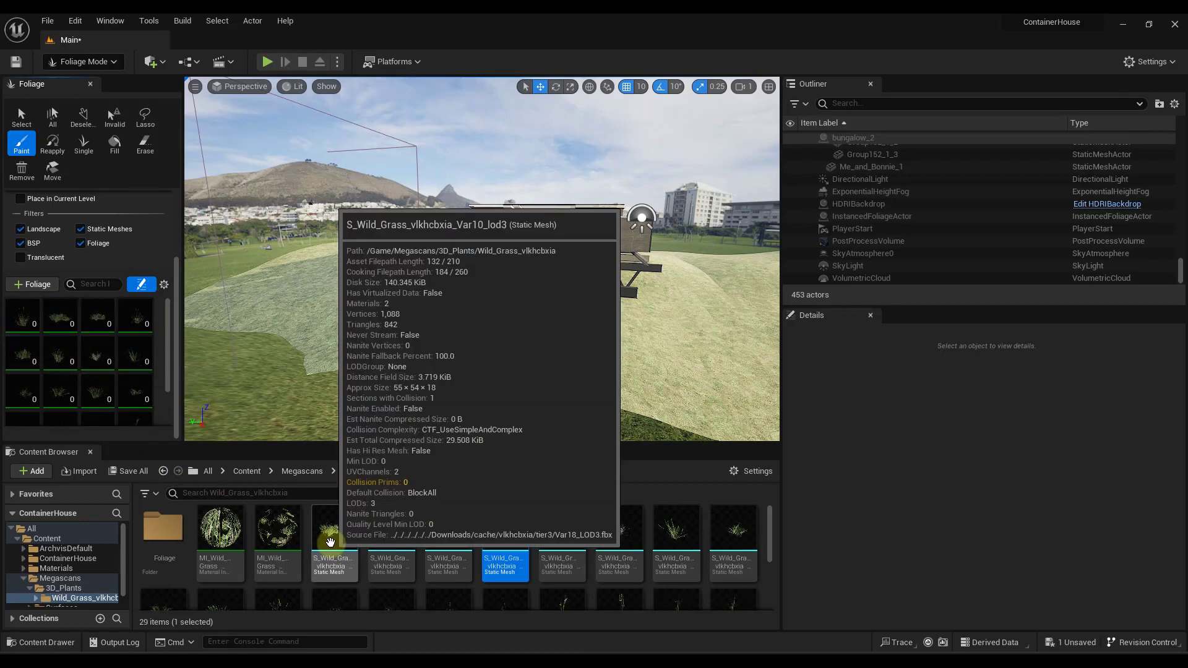
{"action": "left_click_drag", "start_coordinate": [330, 542], "coordinate": [335, 515]}
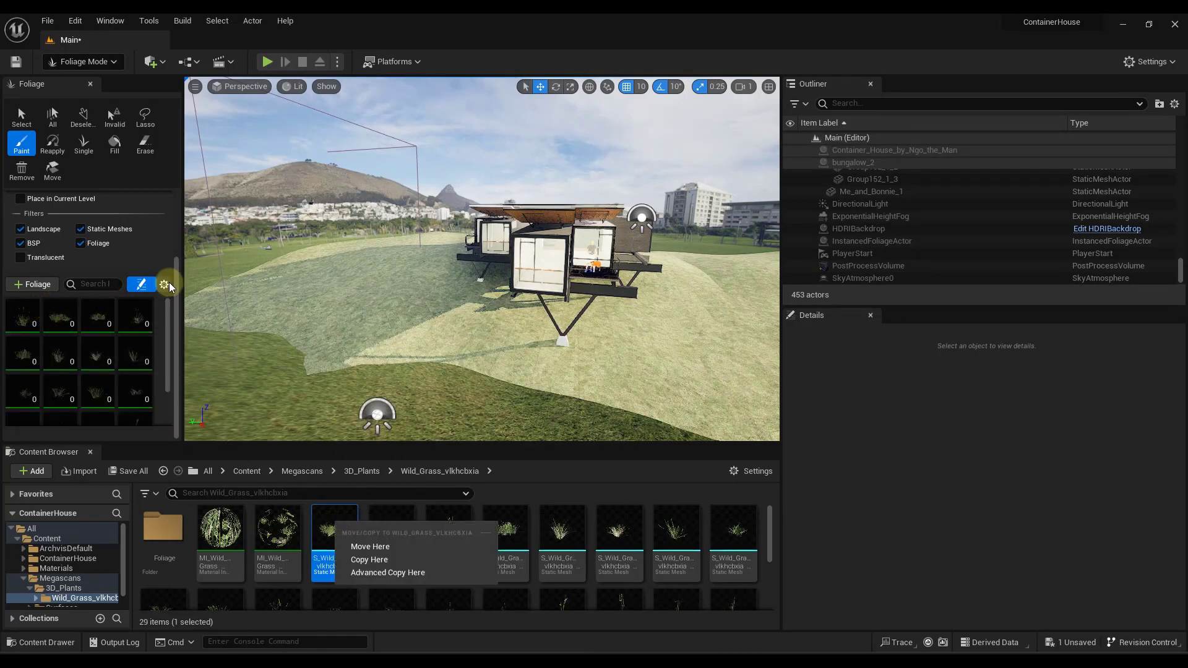
{"action": "left_click", "coordinate": [15, 308]}
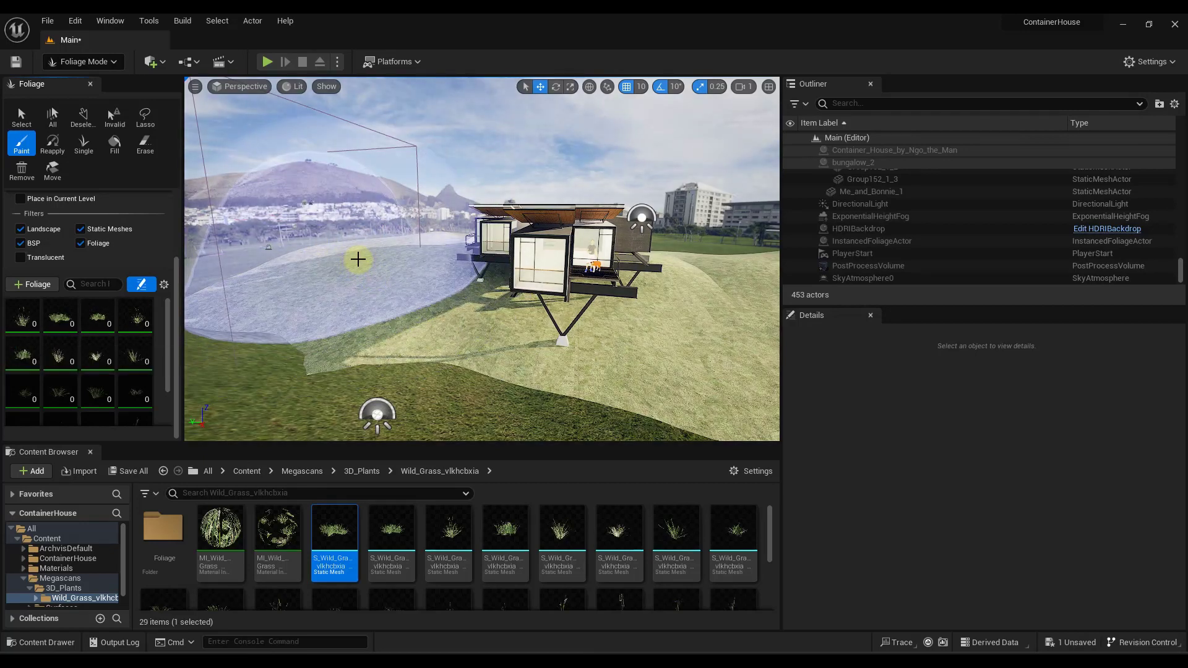
Try painting the active wild grass types over the terrain around the house, and undo the strokes
{"action": "left_click", "coordinate": [358, 259]}
{"action": "mouse_move", "coordinate": [448, 247]}
{"action": "right_mouse_down"}
{"action": "mouse_move", "coordinate": [551, 276]}
{"action": "mouse_move", "coordinate": [469, 253]}
{"action": "right_mouse_up"}
{"action": "mouse_move", "coordinate": [524, 259]}
{"action": "left_mouse_down"}
{"action": "mouse_move", "coordinate": [595, 266]}
{"action": "mouse_move", "coordinate": [278, 273]}
{"action": "mouse_move", "coordinate": [496, 268]}
{"action": "left_mouse_up"}
{"action": "mouse_move", "coordinate": [496, 268]}
{"action": "right_mouse_down"}
{"action": "mouse_move", "coordinate": [385, 241]}
{"action": "mouse_move", "coordinate": [402, 247]}
{"action": "mouse_move", "coordinate": [368, 265]}
{"action": "mouse_move", "coordinate": [334, 260]}
{"action": "mouse_move", "coordinate": [338, 324]}
{"action": "mouse_move", "coordinate": [354, 286]}
{"action": "right_mouse_up"}
{"action": "key", "text": "w"}
{"action": "key", "text": "e"}
{"action": "key", "text": "s"}
{"action": "key", "text": "ctrl+z"}
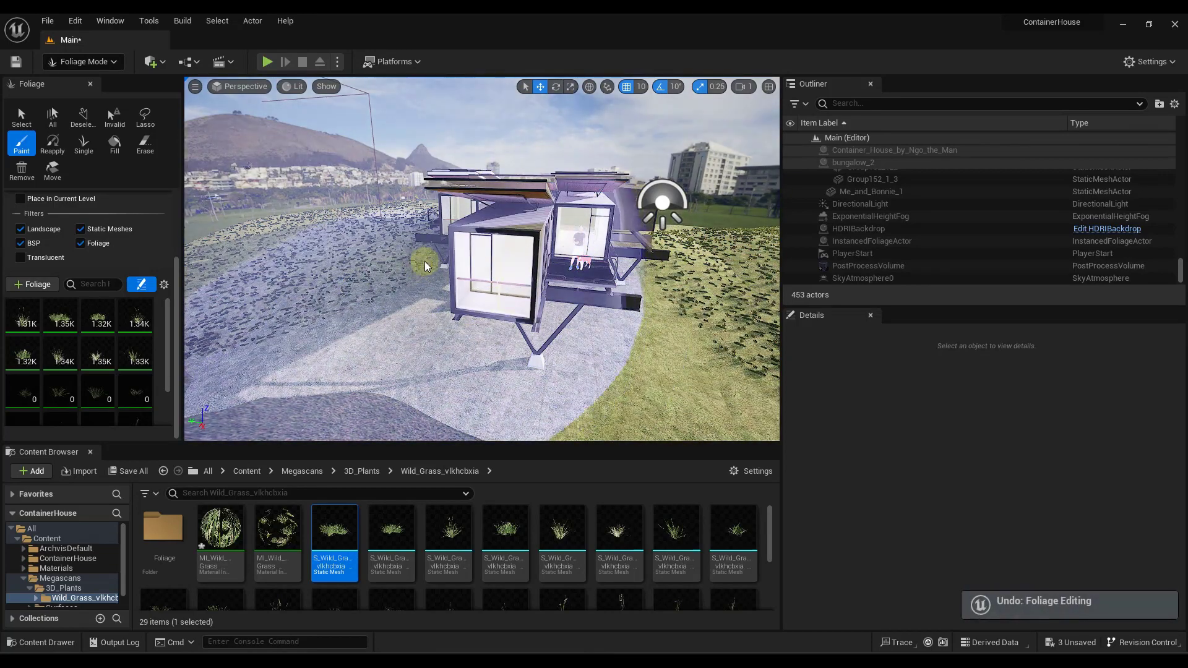
{"action": "key", "text": "ctrl+z"}
Activate the remaining wild grass foliage types and use the Fill tool to cover the ground beside the house
{"action": "right_click_drag", "start_coordinate": [429, 263], "coordinate": [397, 245]}
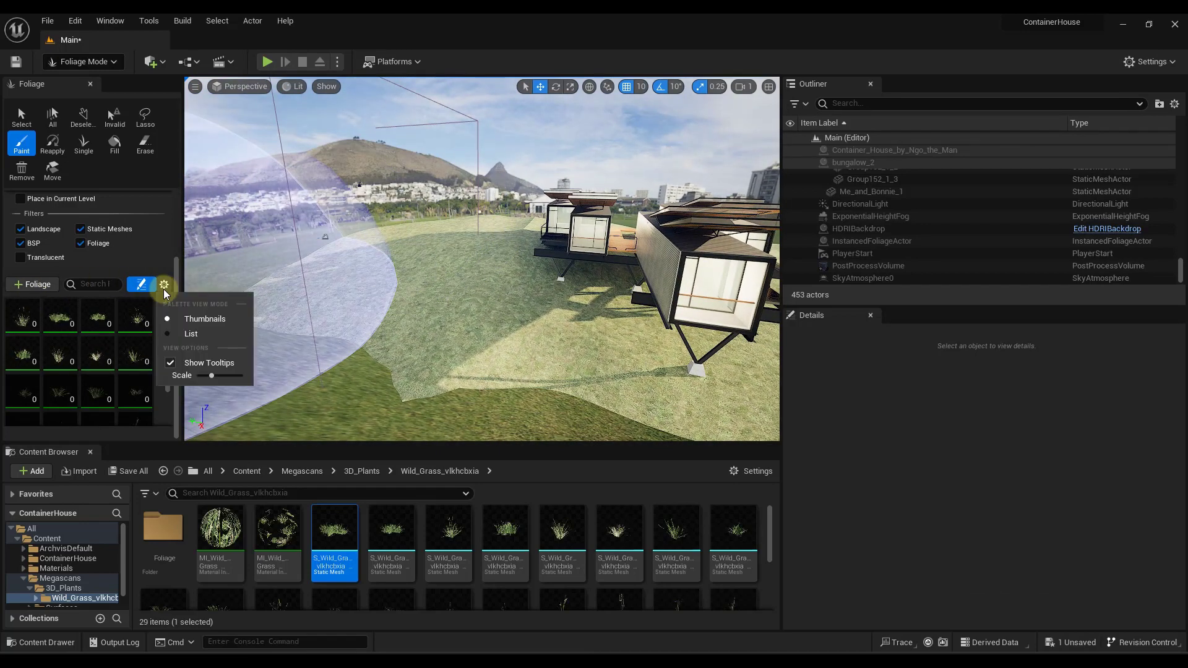
{"action": "scroll", "coordinate": [69, 346], "scroll_direction": "down", "scroll_amount": 2}
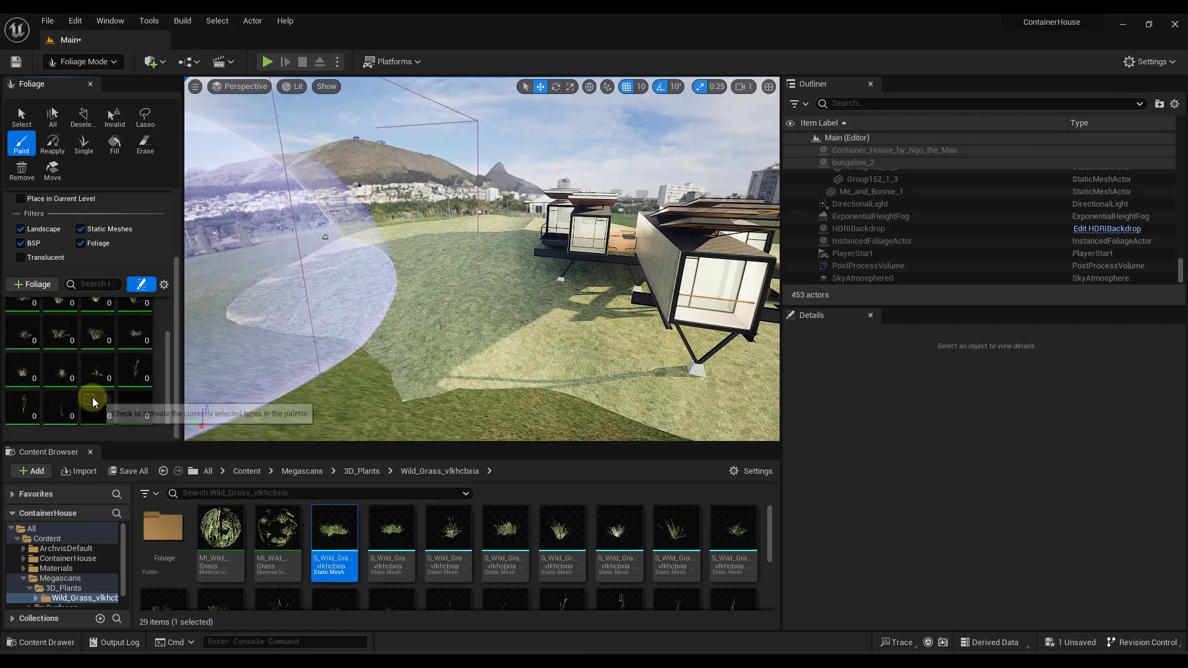
{"action": "right_click_drag", "start_coordinate": [486, 303], "coordinate": [477, 285]}
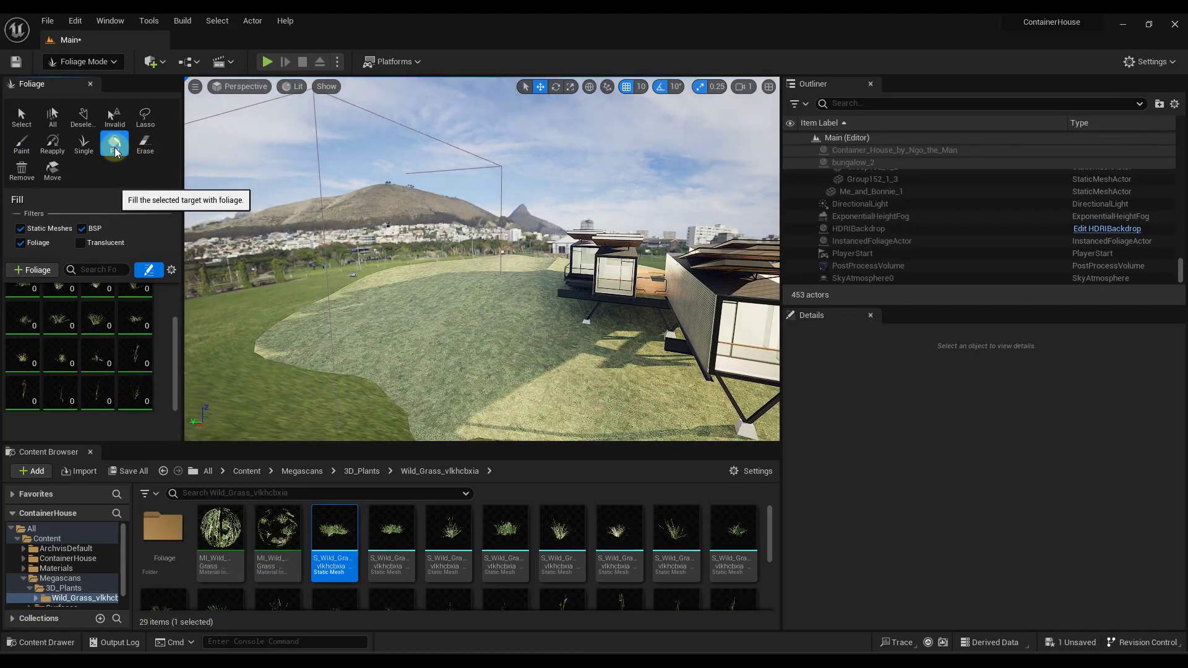
{"action": "right_click_drag", "start_coordinate": [432, 314], "coordinate": [452, 291]}
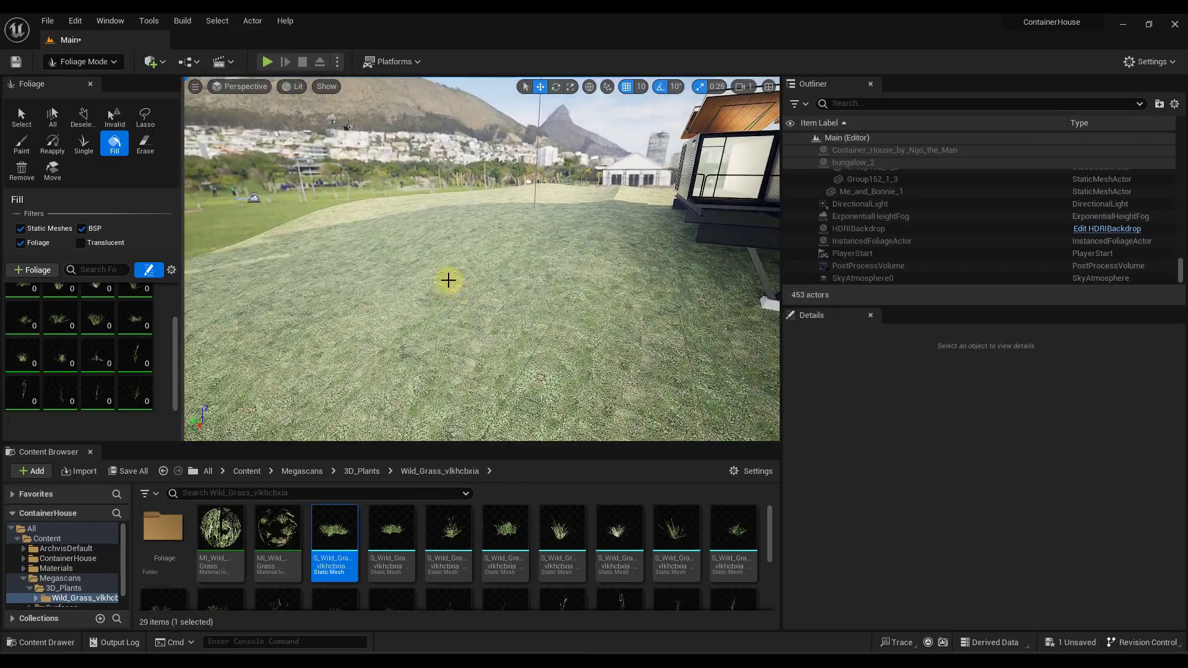
{"action": "mouse_move", "coordinate": [448, 281]}
{"action": "right_mouse_down"}
{"action": "mouse_move", "coordinate": [445, 265]}
{"action": "mouse_move", "coordinate": [471, 262]}
{"action": "mouse_move", "coordinate": [403, 287]}
{"action": "mouse_move", "coordinate": [578, 298]}
{"action": "mouse_move", "coordinate": [512, 265]}
{"action": "mouse_move", "coordinate": [584, 260]}
{"action": "right_mouse_up"}
{"action": "left_click", "coordinate": [584, 260]}
{"action": "right_click_drag", "start_coordinate": [462, 266], "coordinate": [444, 261]}
{"action": "key", "text": "ctrl+z"}
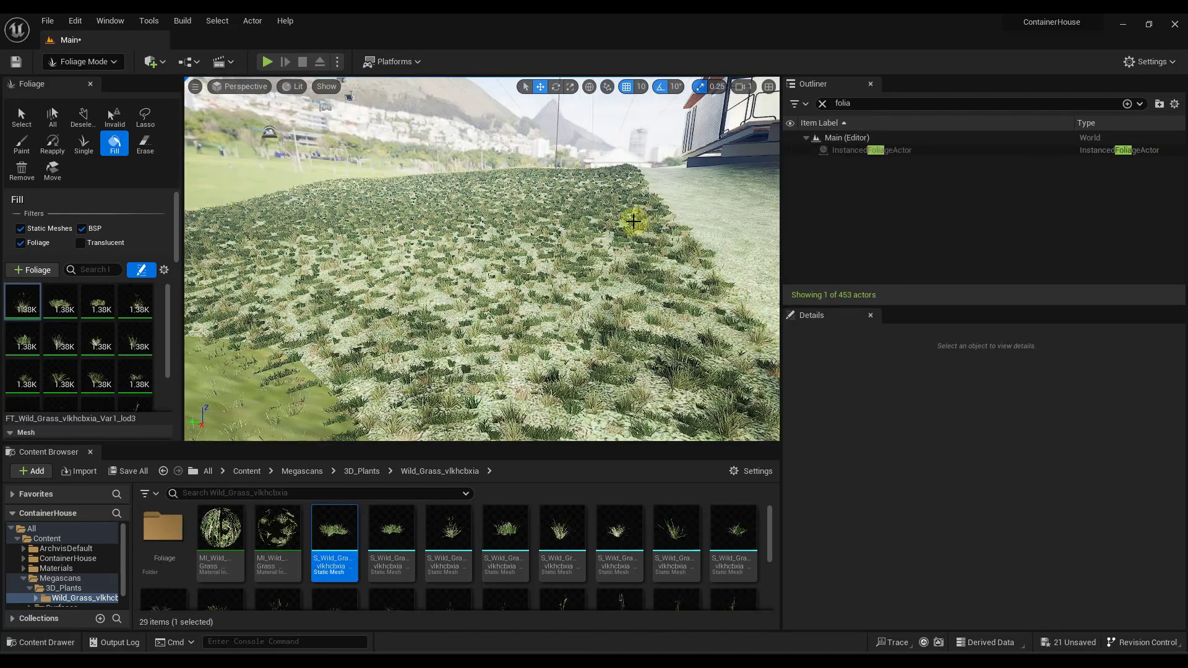
Undo the last grass fill and select all 20 wild grass foliage types in the palette
{"action": "mouse_move", "coordinate": [568, 236]}
{"action": "right_mouse_down"}
{"action": "mouse_move", "coordinate": [683, 236]}
{"action": "mouse_move", "coordinate": [524, 237]}
{"action": "mouse_move", "coordinate": [552, 245]}
{"action": "mouse_move", "coordinate": [509, 254]}
{"action": "right_mouse_up"}
{"action": "key", "text": "ctrl+z"}
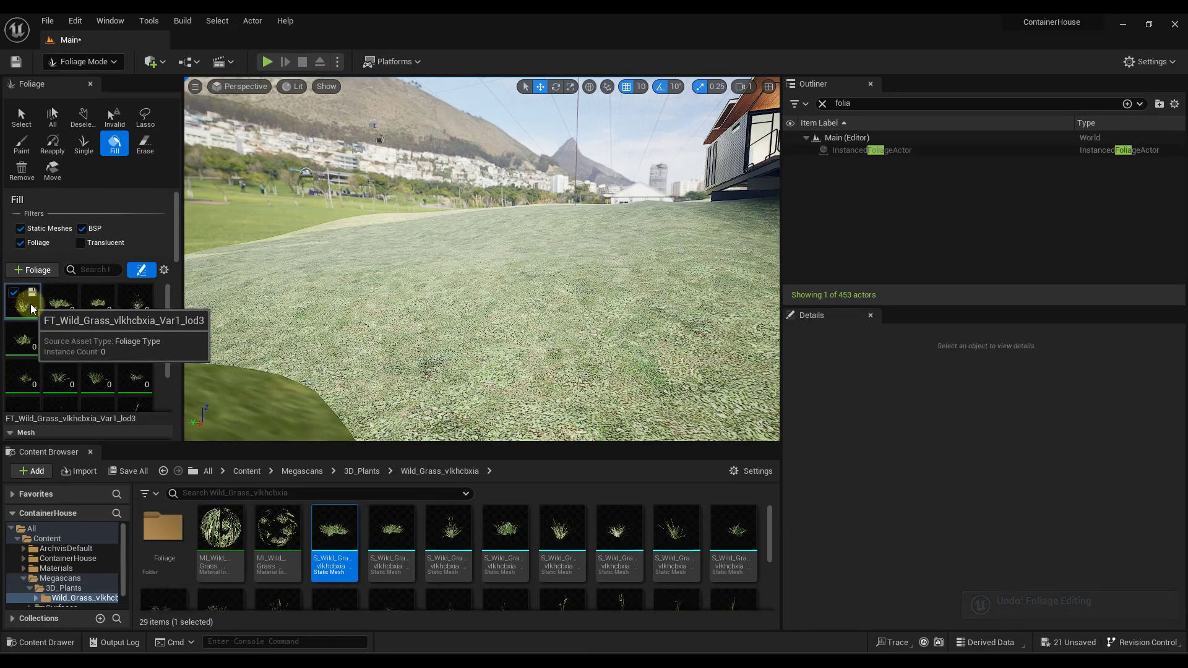
{"action": "scroll", "coordinate": [31, 310], "scroll_direction": "down", "scroll_amount": 1}
{"action": "scroll", "coordinate": [40, 313], "scroll_direction": "down", "scroll_amount": 1}
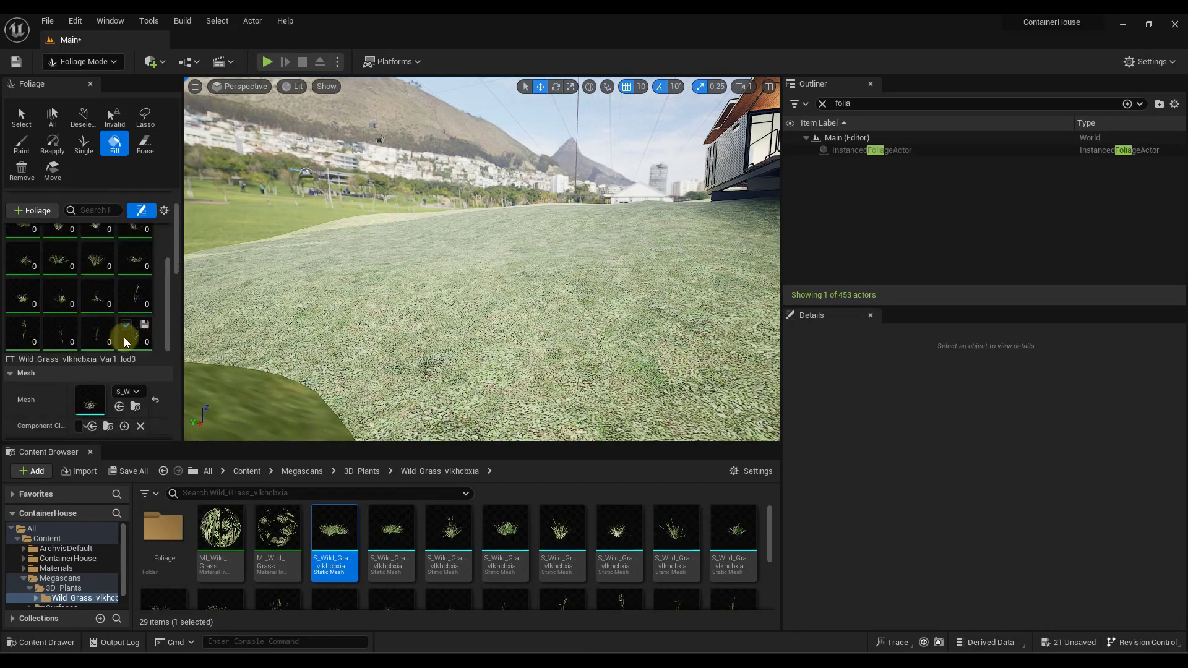
{"action": "left_click", "coordinate": [135, 339], "text": "shift"}
{"action": "scroll", "coordinate": [165, 384], "scroll_direction": "down", "scroll_amount": 4}
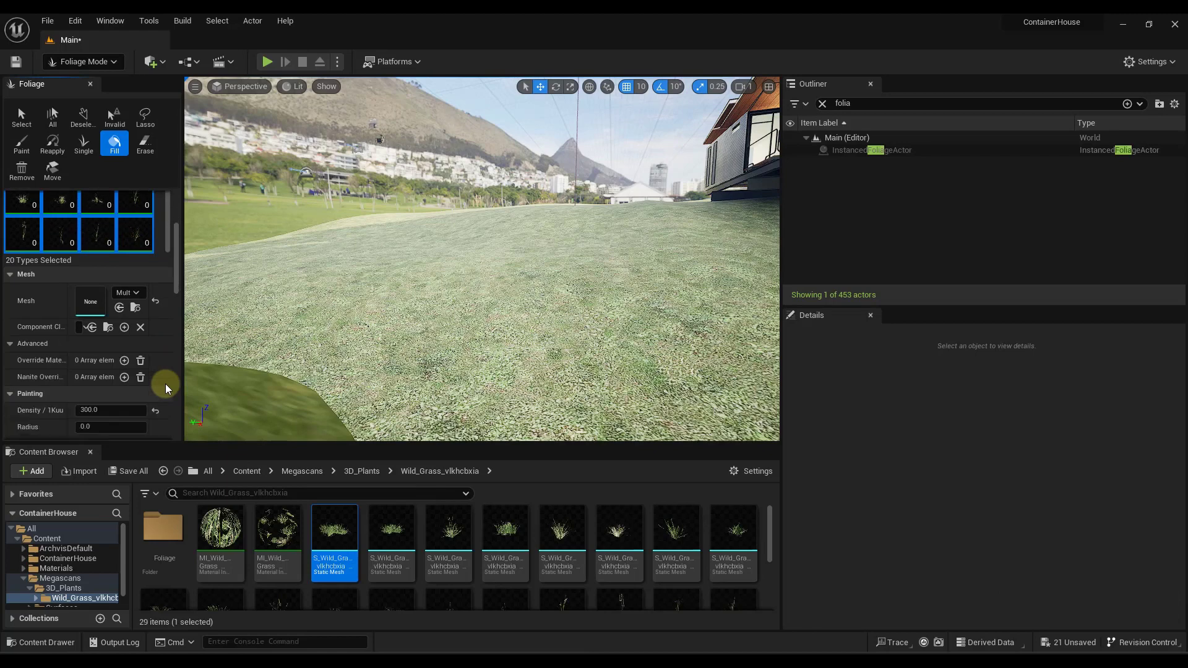
Try filling the ground beside the house with the selected grass types at a density of 100, and undo the fill
{"action": "scroll", "coordinate": [162, 381], "scroll_direction": "down", "scroll_amount": 1}
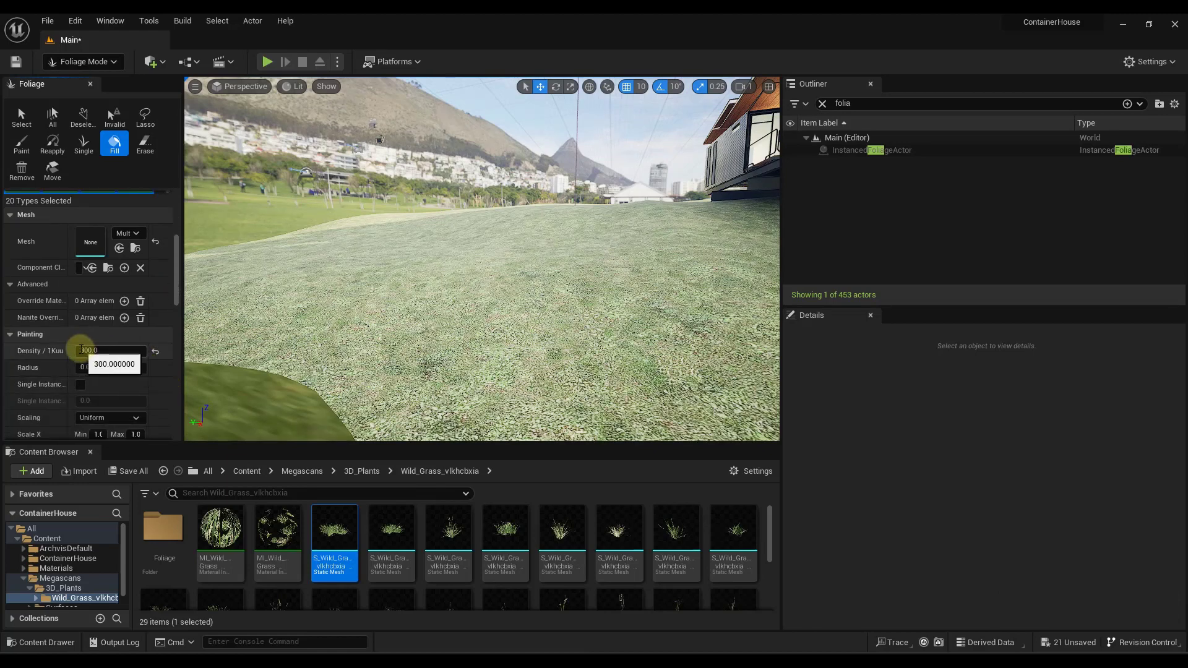
{"action": "type", "text": "1000"}
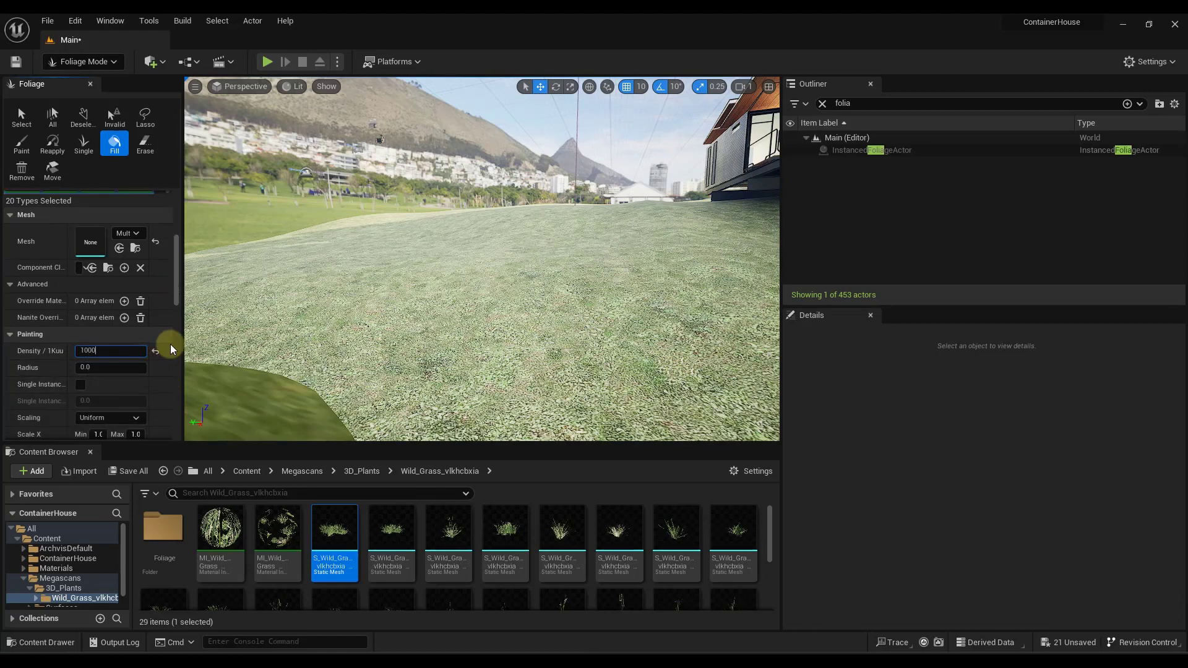
{"action": "key", "text": "BackSpace"}
{"action": "key", "text": "Return"}
{"action": "left_click", "coordinate": [442, 291]}
{"action": "mouse_move", "coordinate": [443, 291]}
{"action": "right_mouse_down"}
{"action": "mouse_move", "coordinate": [512, 291]}
{"action": "mouse_move", "coordinate": [450, 297]}
{"action": "right_mouse_up"}
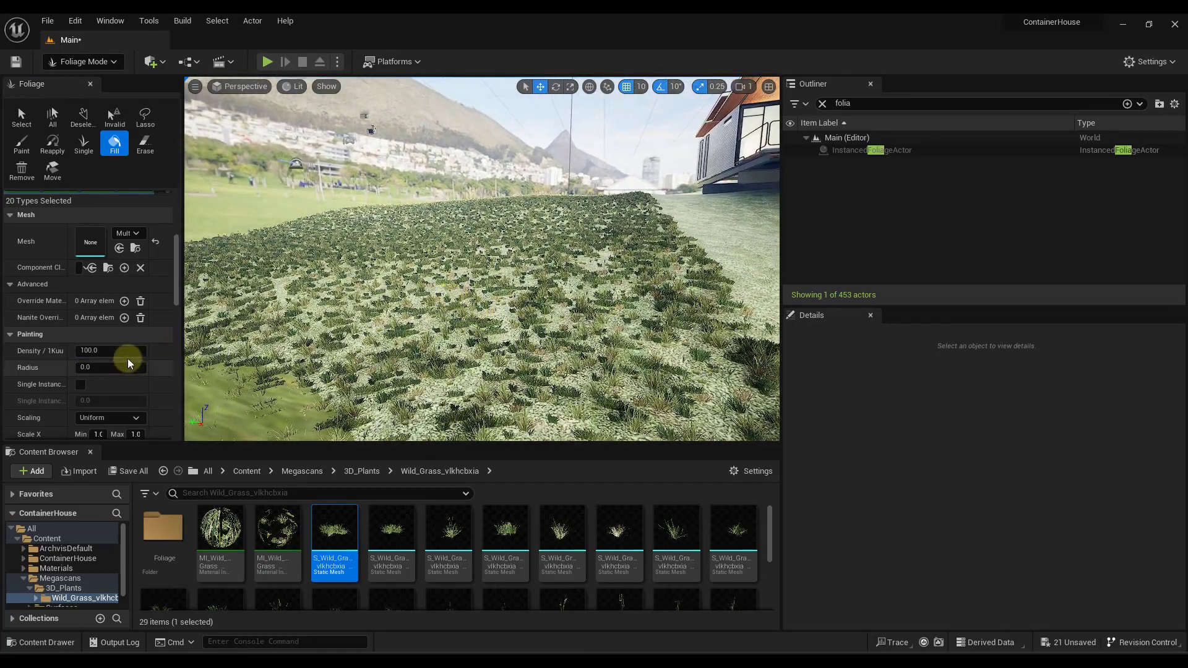
{"action": "key", "text": "ctrl+z"}
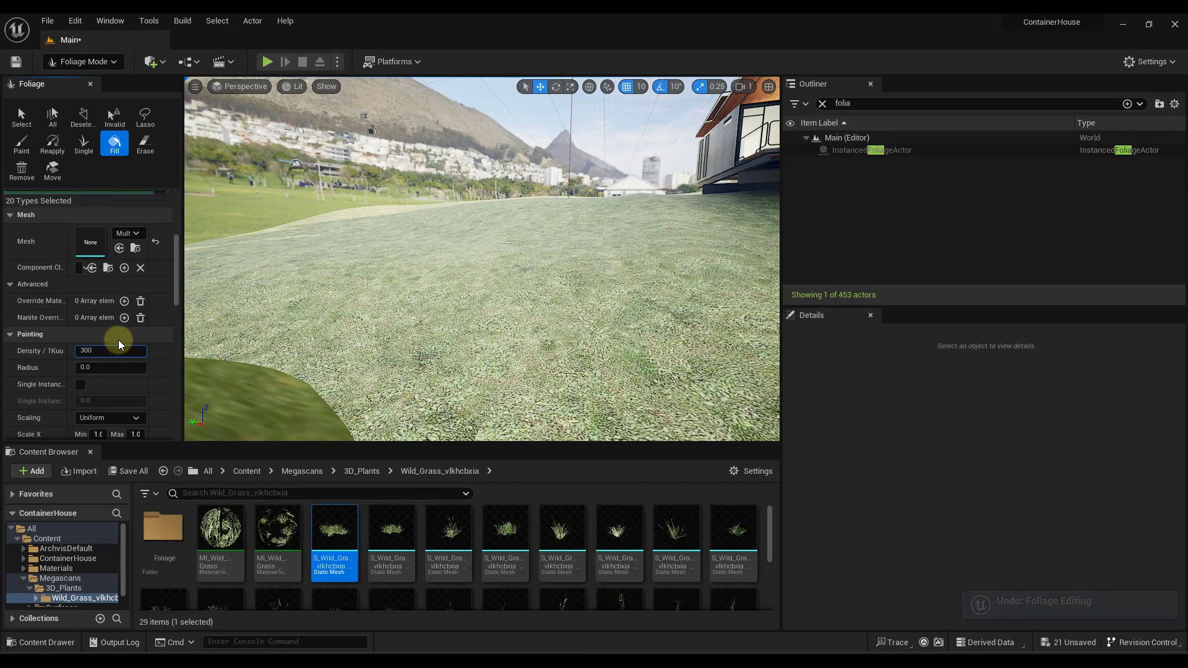
Set the grass density back to 300, fill the ground beside the house again, and undo the fill
{"action": "left_click", "coordinate": [343, 253]}
{"action": "mouse_move", "coordinate": [439, 319]}
{"action": "right_mouse_down"}
{"action": "mouse_move", "coordinate": [462, 311]}
{"action": "mouse_move", "coordinate": [456, 320]}
{"action": "right_mouse_up"}
{"action": "key", "text": "ctrl+z"}
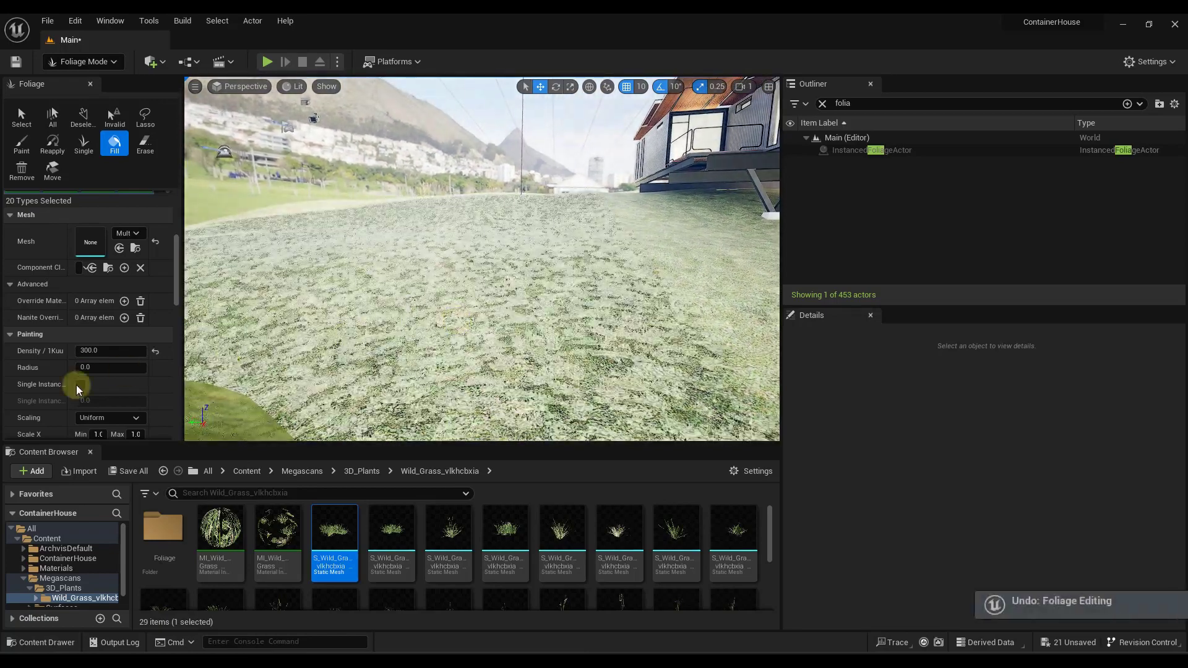
Set the selected grass types' Scale X to a minimum of 2 and a maximum of 3
{"action": "scroll", "coordinate": [161, 384], "scroll_direction": "down", "scroll_amount": 4}
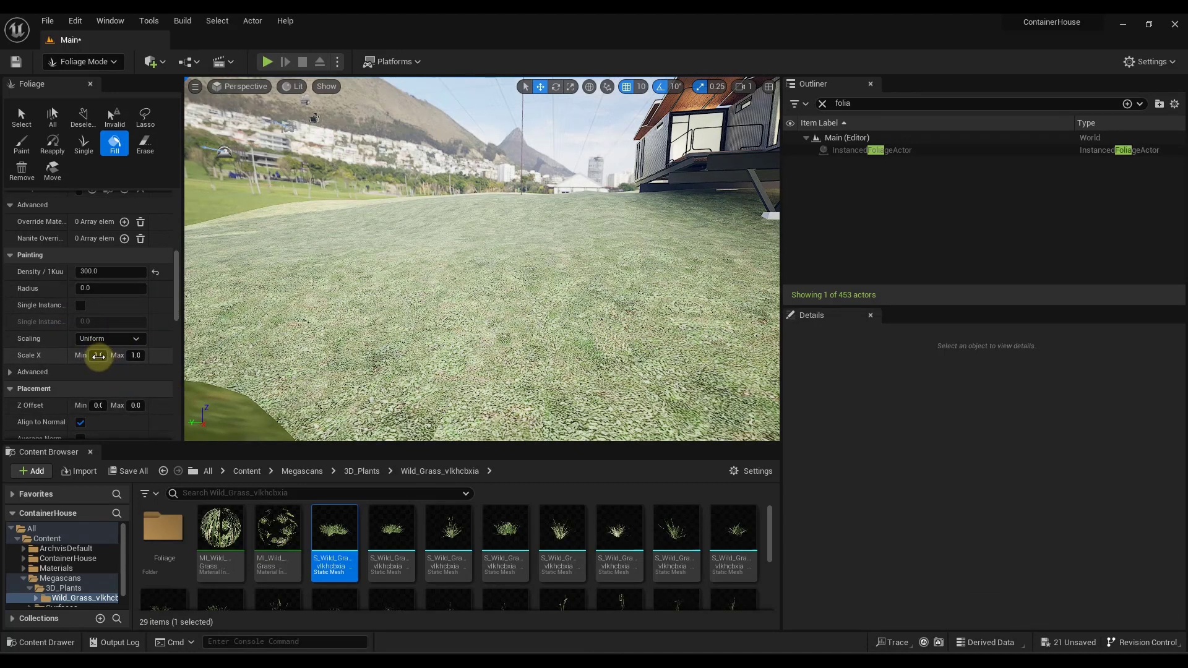
{"action": "left_click", "coordinate": [98, 356]}
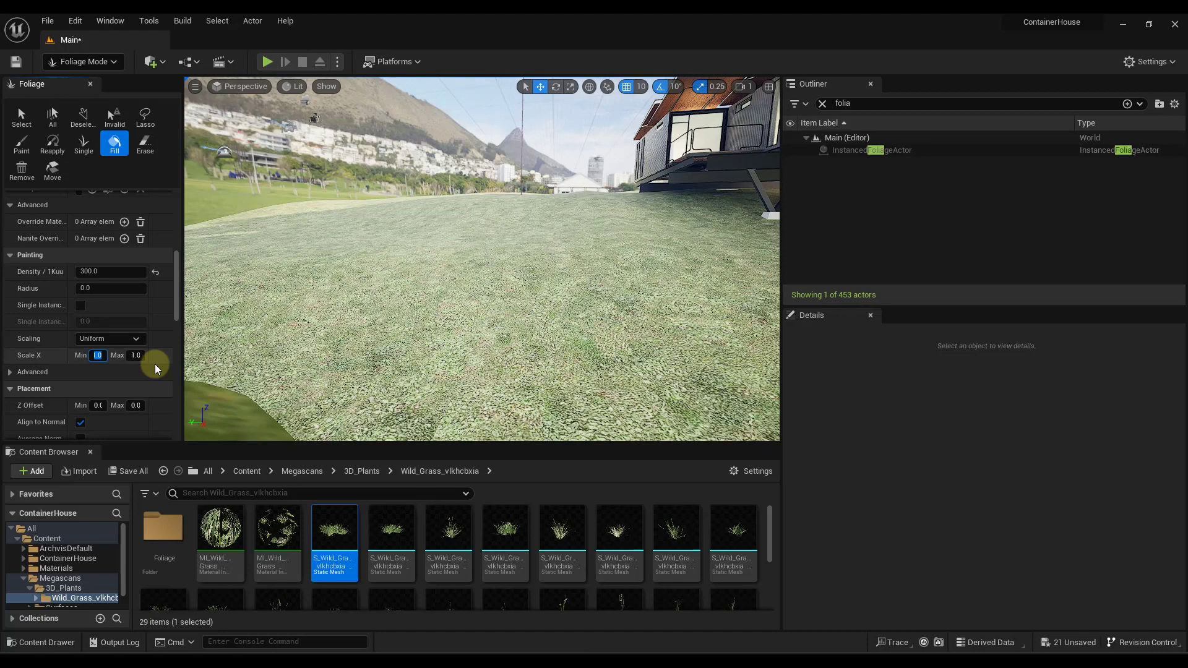
{"action": "left_click", "coordinate": [101, 339]}
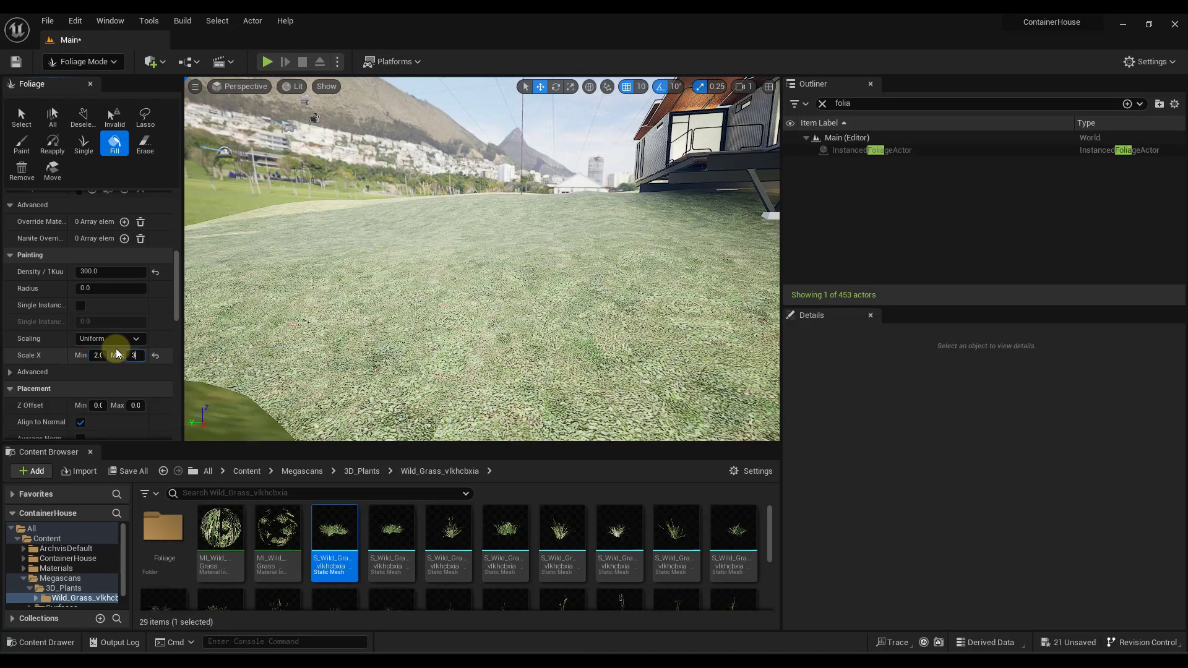
{"action": "scroll", "coordinate": [127, 353], "scroll_direction": "down", "scroll_amount": 5}
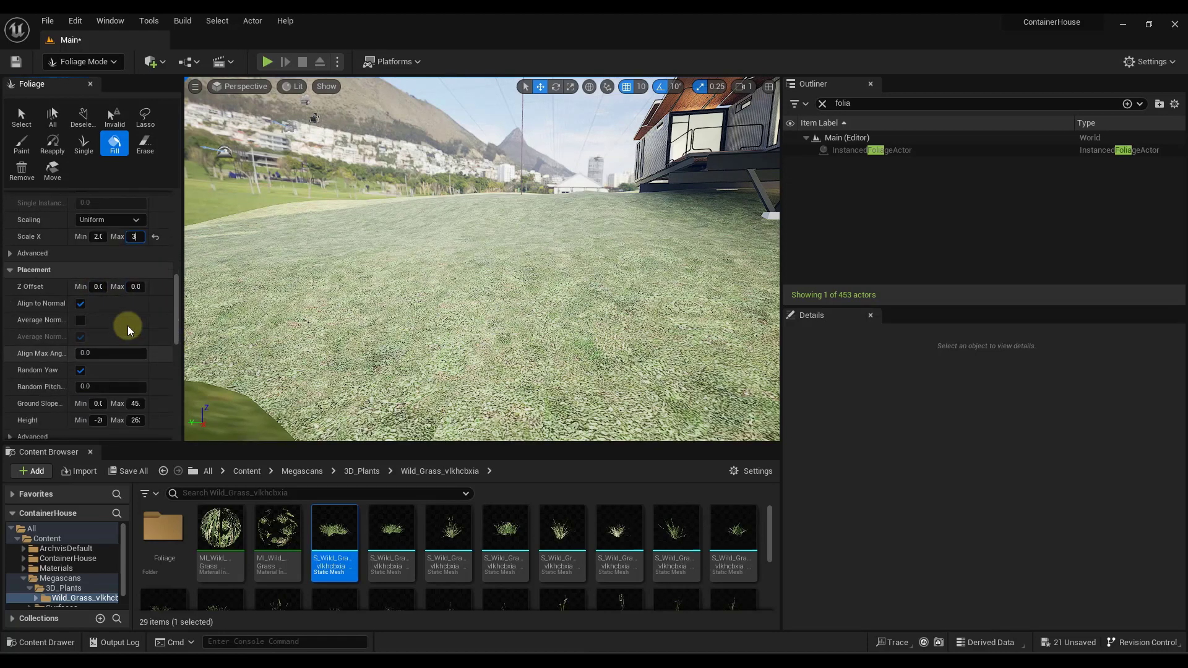
{"action": "scroll", "coordinate": [57, 403], "scroll_direction": "down", "scroll_amount": 8}
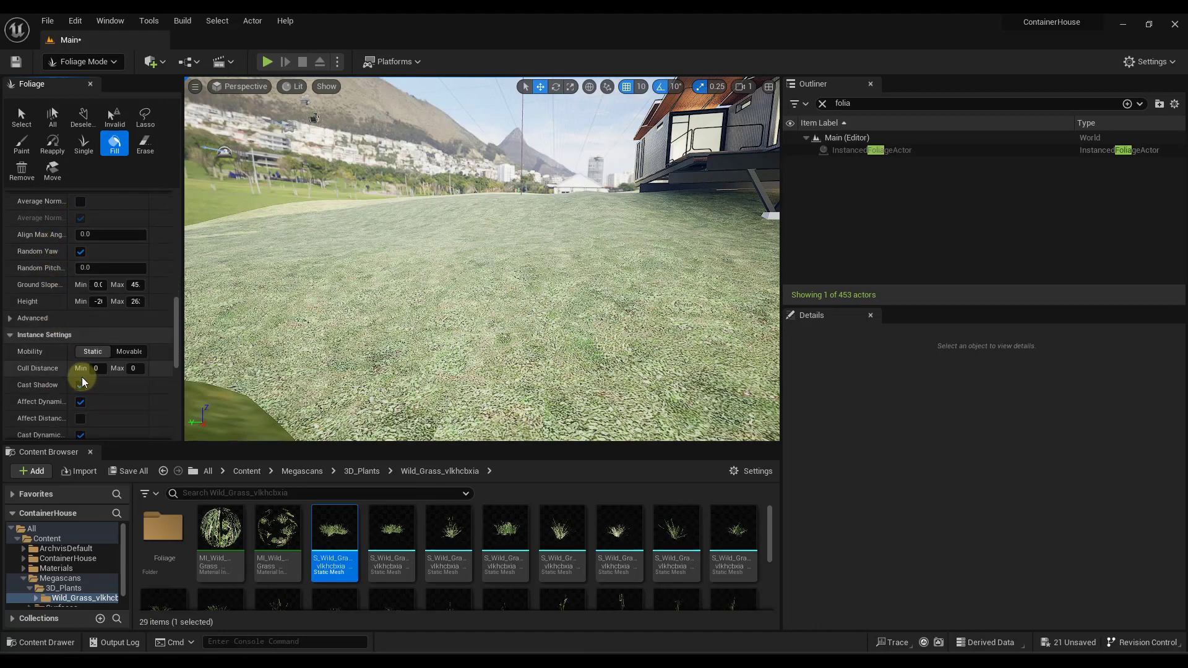
{"action": "scroll", "coordinate": [103, 375], "scroll_direction": "down", "scroll_amount": 4}
{"action": "scroll", "coordinate": [115, 378], "scroll_direction": "up", "scroll_amount": 5}
{"action": "scroll", "coordinate": [120, 374], "scroll_direction": "up", "scroll_amount": 3}
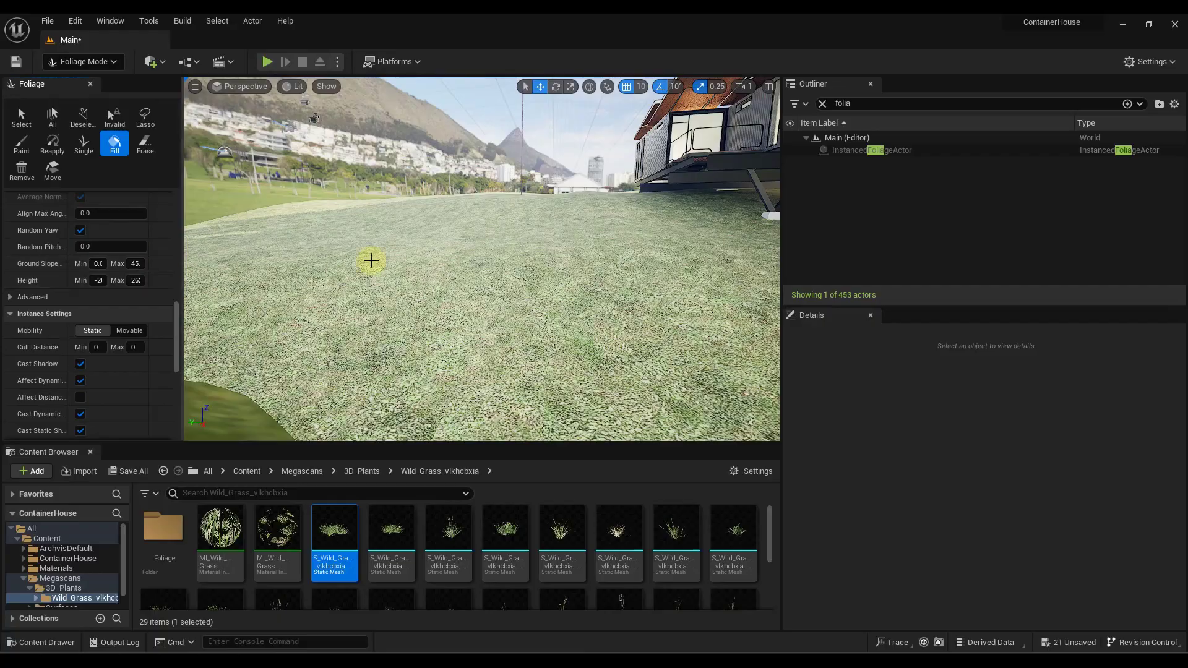
Try filling the ground beside the house with the enlarged grass, and undo the fill
{"action": "left_click", "coordinate": [456, 292]}
{"action": "mouse_move", "coordinate": [557, 338]}
{"action": "right_mouse_down"}
{"action": "mouse_move", "coordinate": [489, 333]}
{"action": "mouse_move", "coordinate": [690, 318]}
{"action": "mouse_move", "coordinate": [568, 338]}
{"action": "right_mouse_up"}
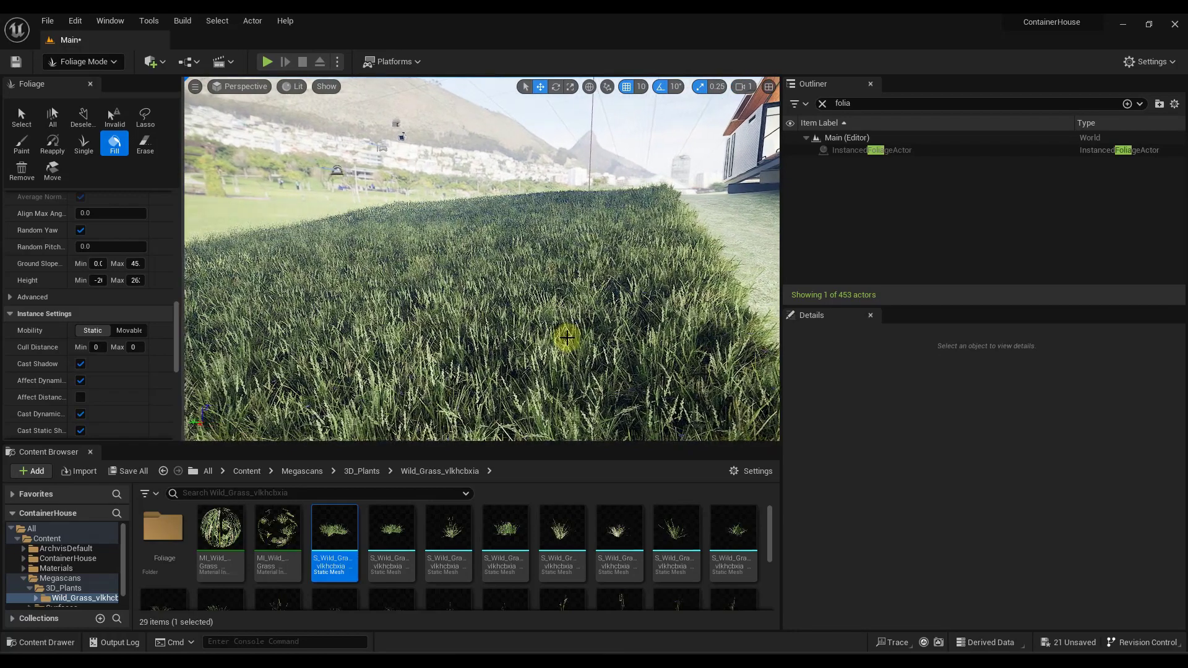
{"action": "key", "text": "ctrl+z"}
Set the grass types' Scale X to a minimum of 1 and a maximum of 2, and fill the ground beside the house
{"action": "scroll", "coordinate": [139, 275], "scroll_direction": "up", "scroll_amount": 5}
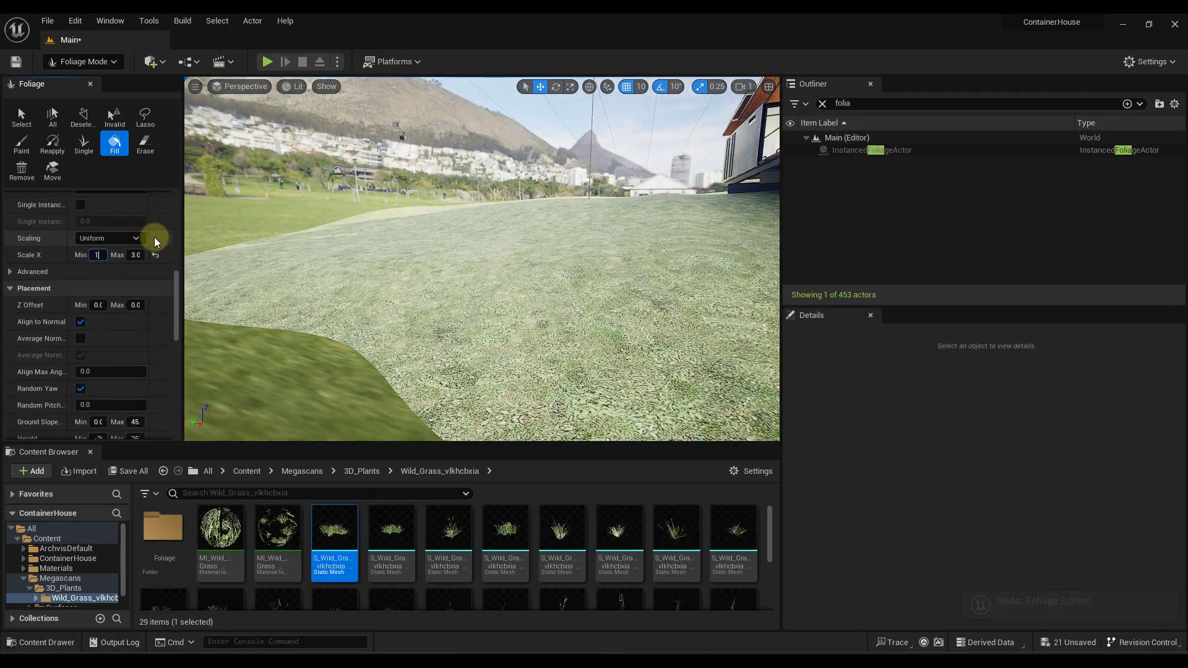
{"action": "key", "text": "Tab"}
{"action": "type", "text": "2"}
{"action": "left_click", "coordinate": [461, 281]}
{"action": "right_click_drag", "start_coordinate": [462, 282], "coordinate": [552, 273]}
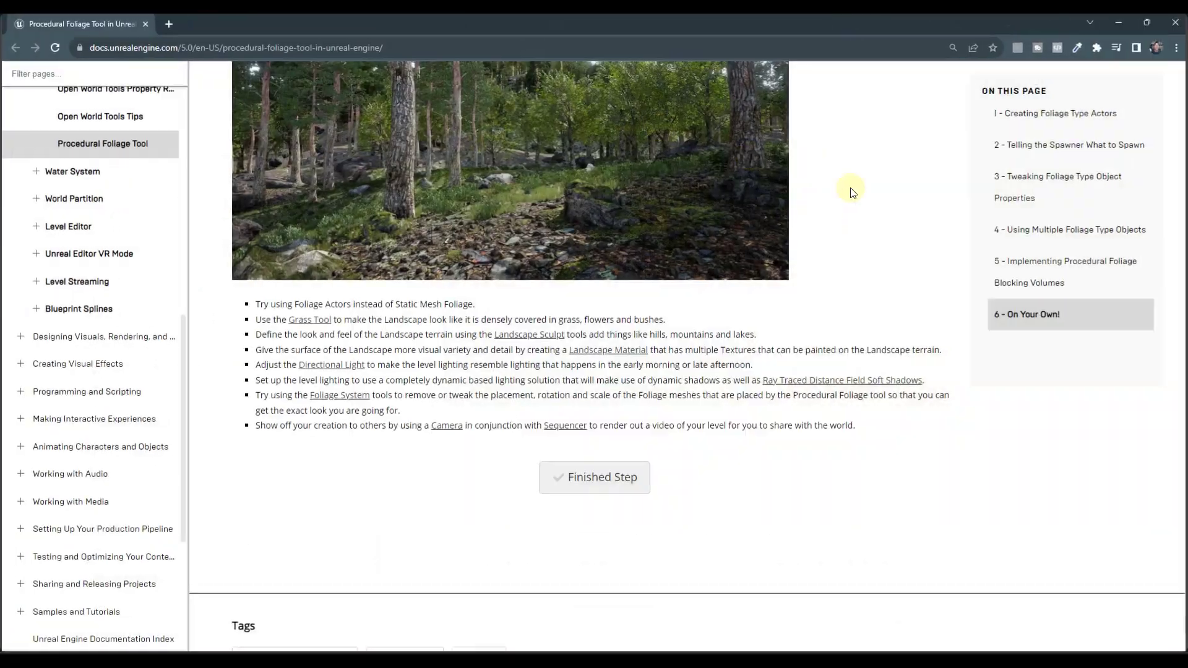
In the browser, review the Procedural Foliage Tool documentation from its closing section back to the introduction
{"action": "scroll", "coordinate": [849, 191], "scroll_direction": "up", "scroll_amount": 15}
{"action": "scroll", "coordinate": [1064, 247], "scroll_direction": "up", "scroll_amount": 2}
{"action": "left_click", "coordinate": [1030, 115]}
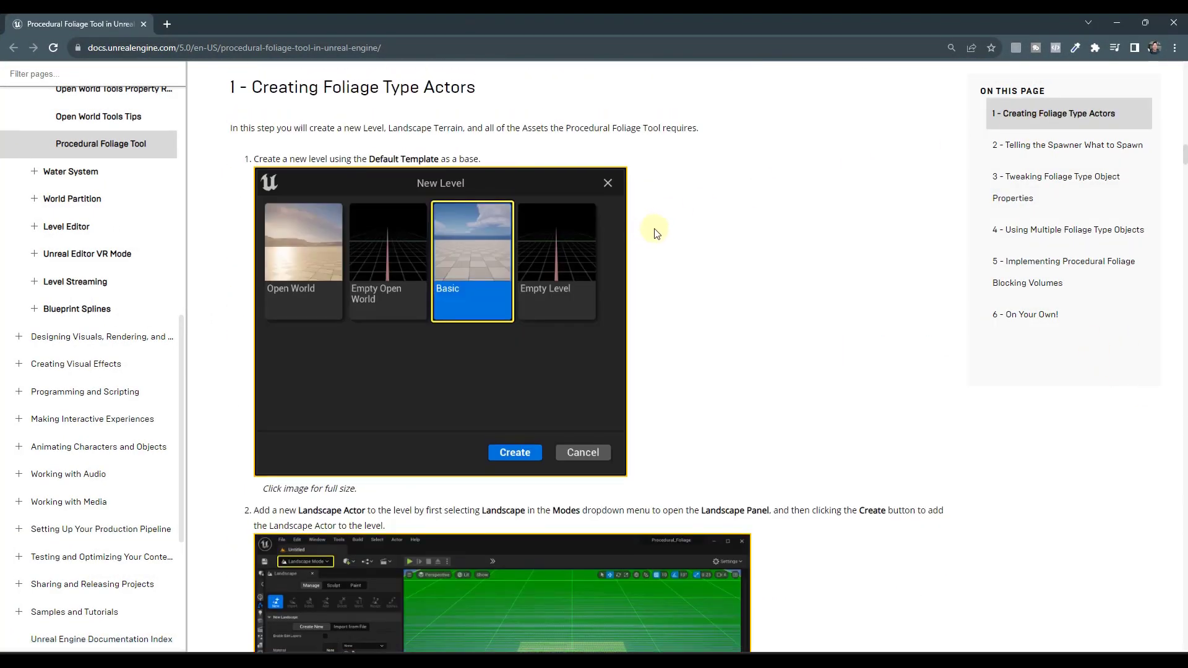
{"action": "scroll", "coordinate": [730, 306], "scroll_direction": "up", "scroll_amount": 20}
{"action": "scroll", "coordinate": [742, 316], "scroll_direction": "up", "scroll_amount": 10}
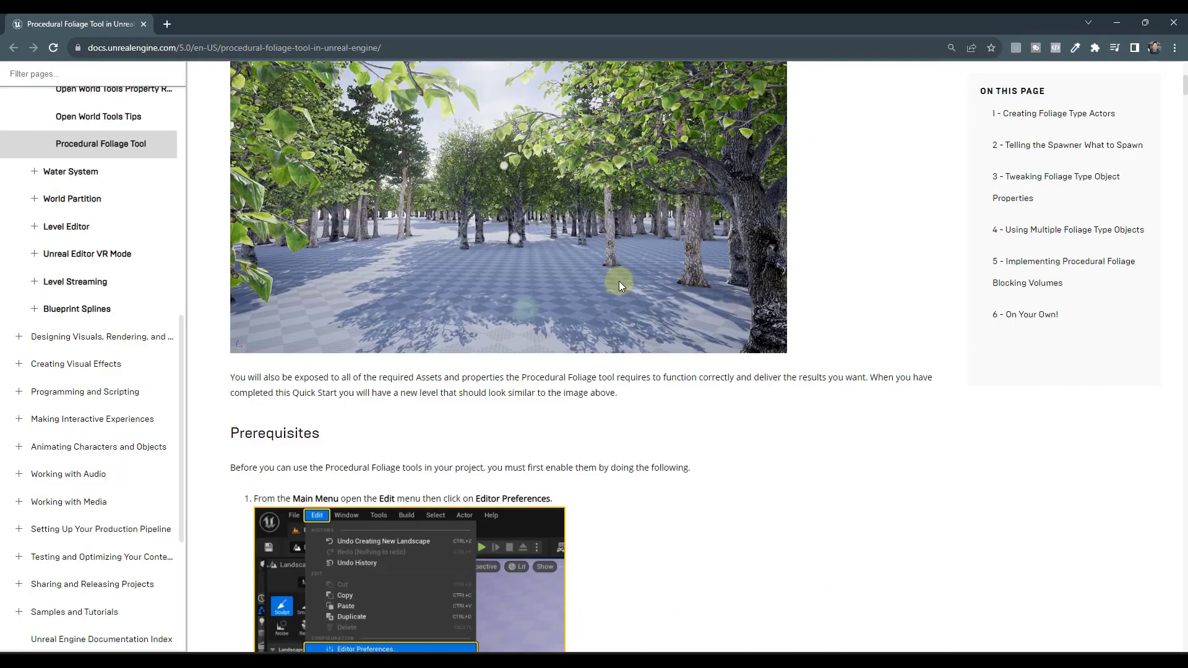
{"action": "scroll", "coordinate": [619, 281], "scroll_direction": "up", "scroll_amount": 6}
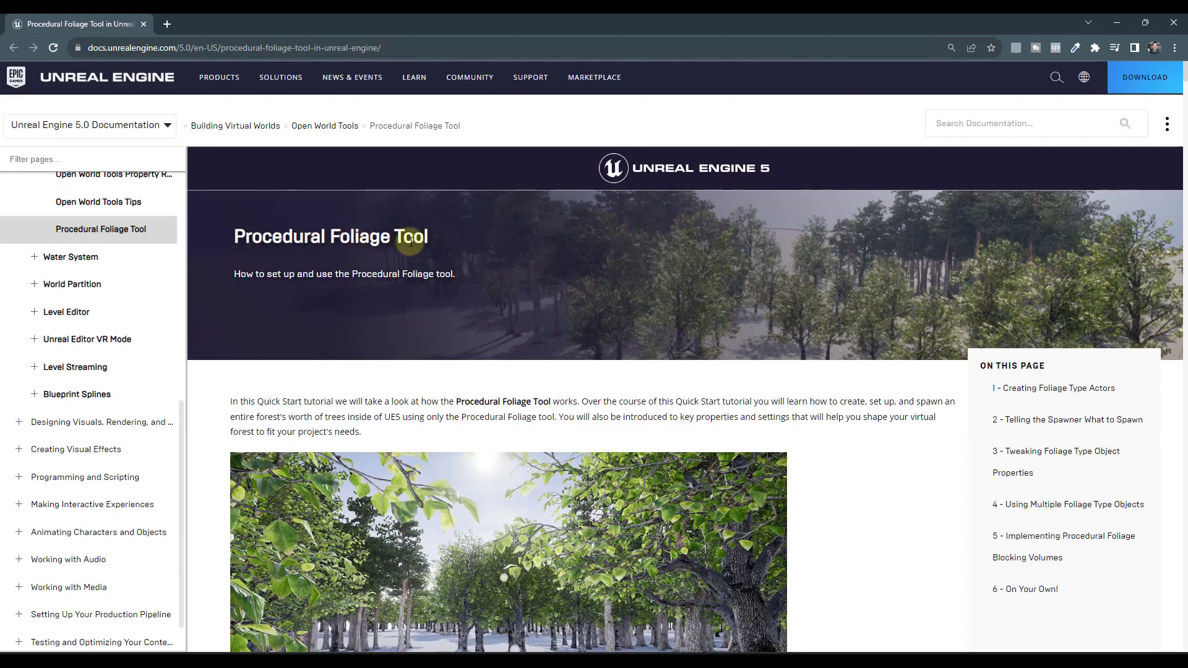
Skim the guide from its introduction through Tweaking Foliage Type Object Properties, and return to Unreal Editor
{"action": "scroll", "coordinate": [767, 411], "scroll_direction": "down", "scroll_amount": 12}
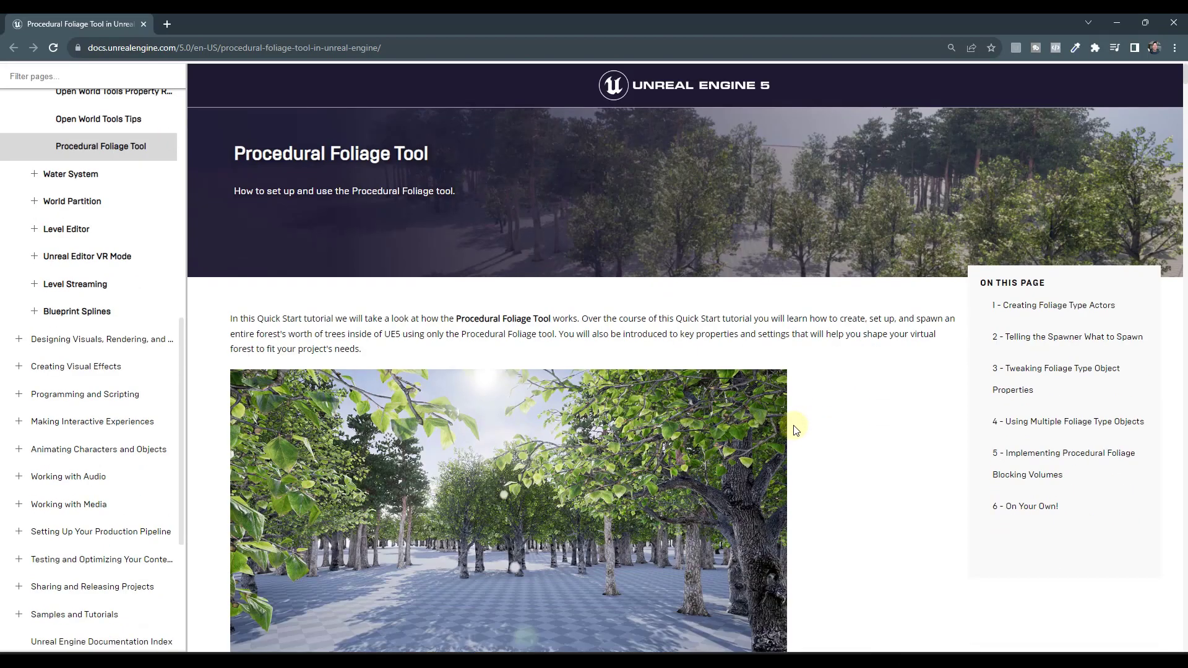
{"action": "scroll", "coordinate": [767, 411], "scroll_direction": "down", "scroll_amount": 15}
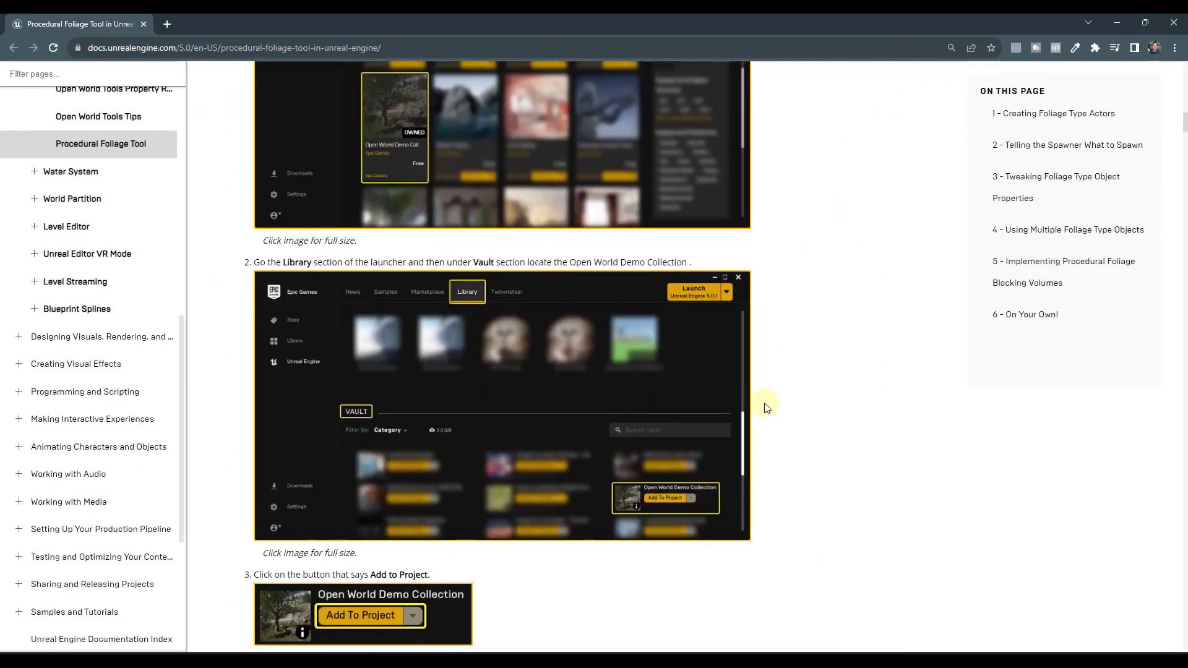
{"action": "scroll", "coordinate": [760, 408], "scroll_direction": "down", "scroll_amount": 6}
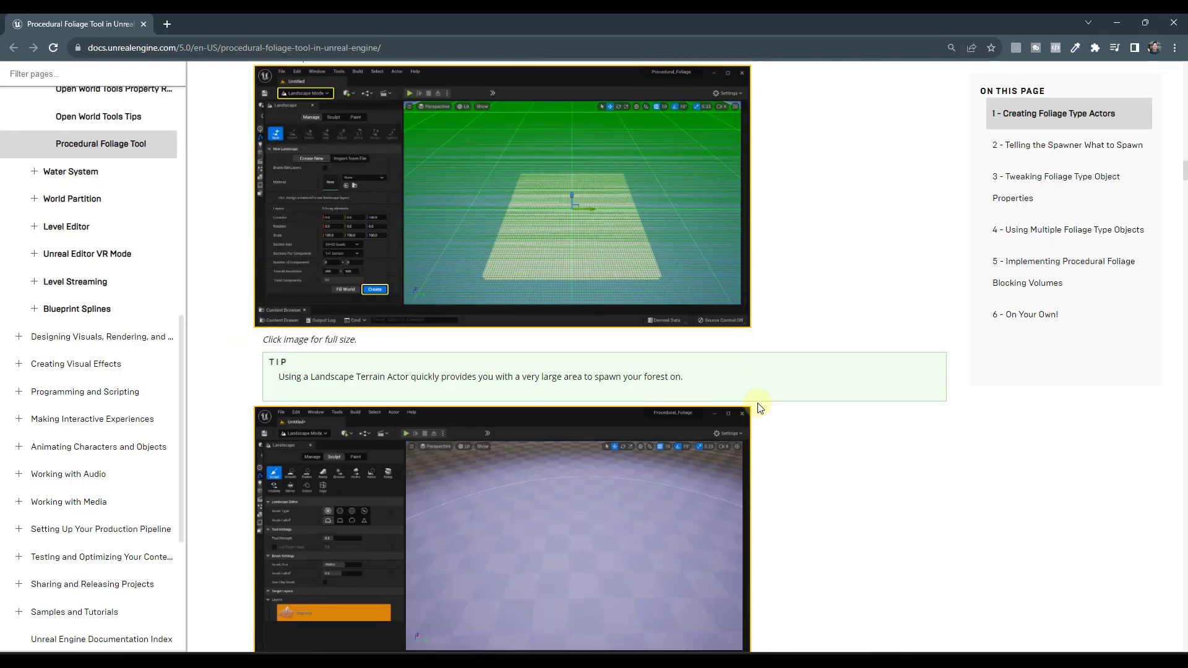
{"action": "scroll", "coordinate": [759, 407], "scroll_direction": "down", "scroll_amount": 18}
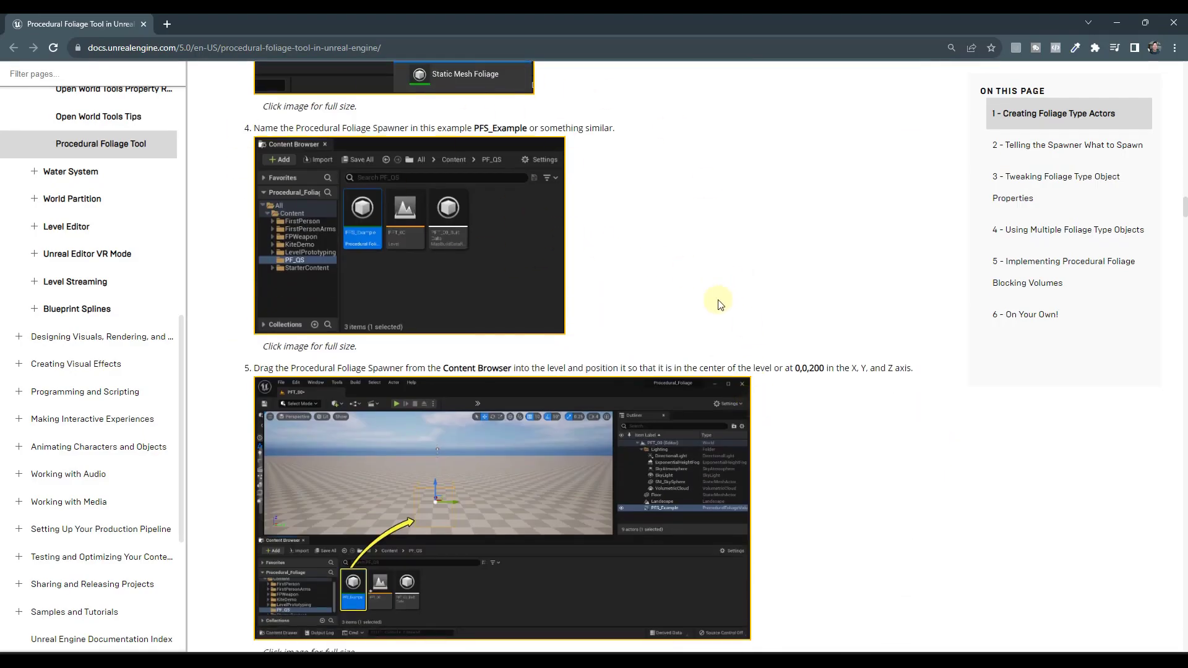
{"action": "scroll", "coordinate": [723, 285], "scroll_direction": "down", "scroll_amount": 20}
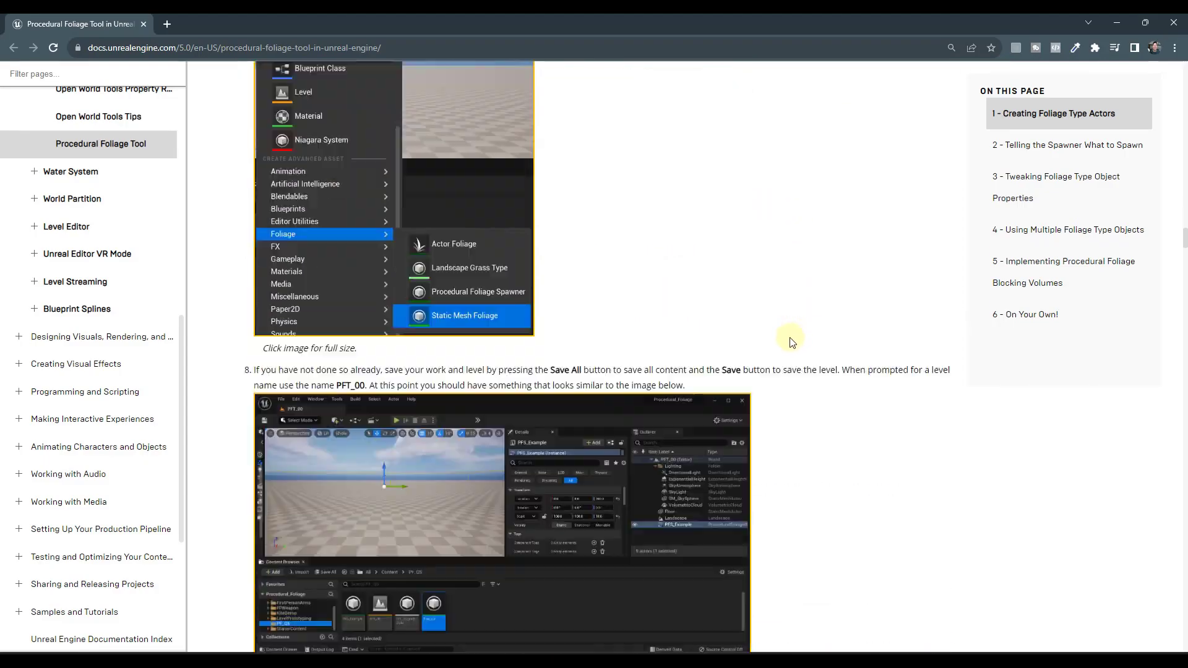
{"action": "scroll", "coordinate": [792, 341], "scroll_direction": "down", "scroll_amount": 20}
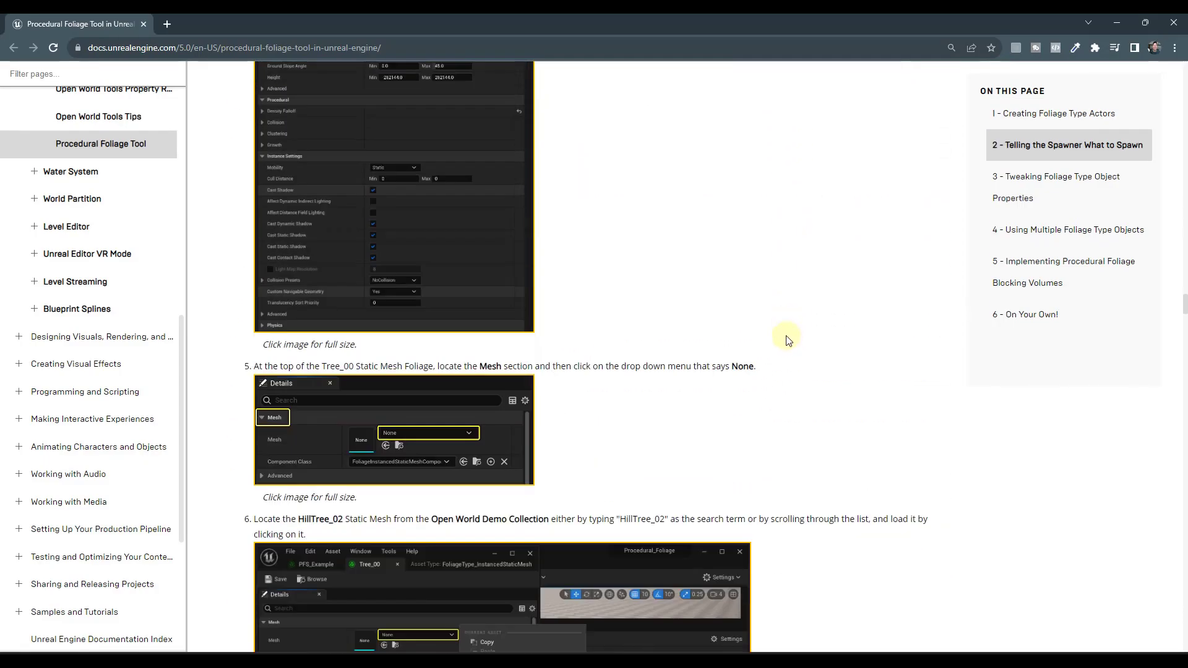
{"action": "scroll", "coordinate": [779, 338], "scroll_direction": "down", "scroll_amount": 20}
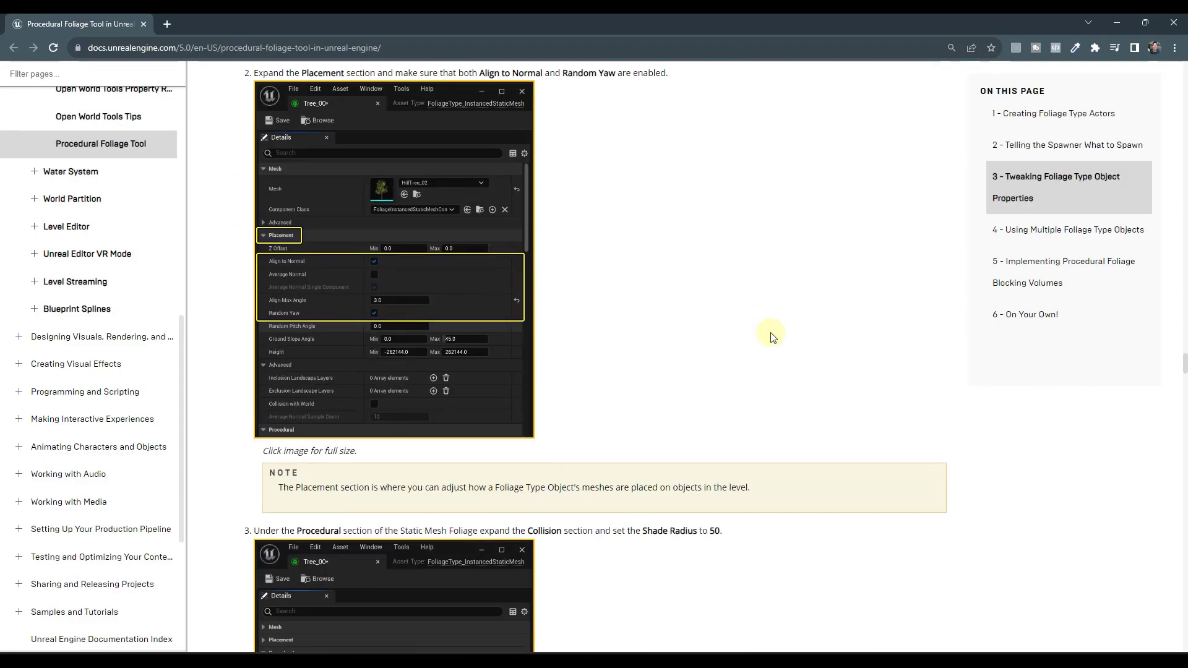
{"action": "scroll", "coordinate": [771, 337], "scroll_direction": "down", "scroll_amount": 6}
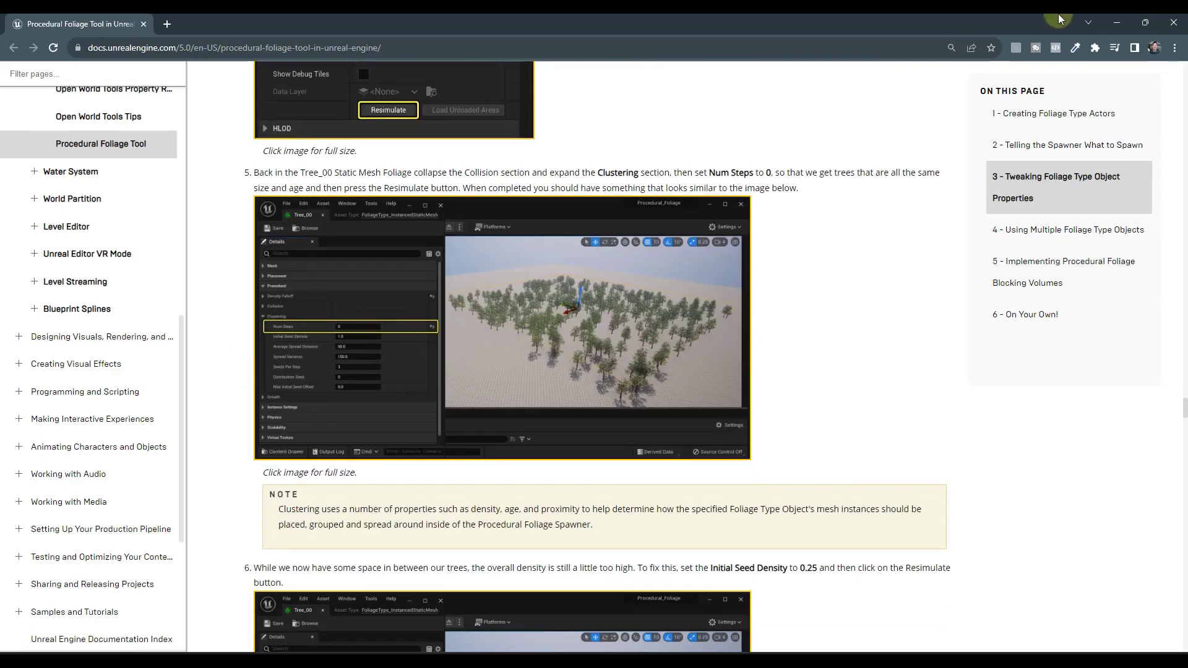
{"action": "left_click", "coordinate": [1117, 26]}
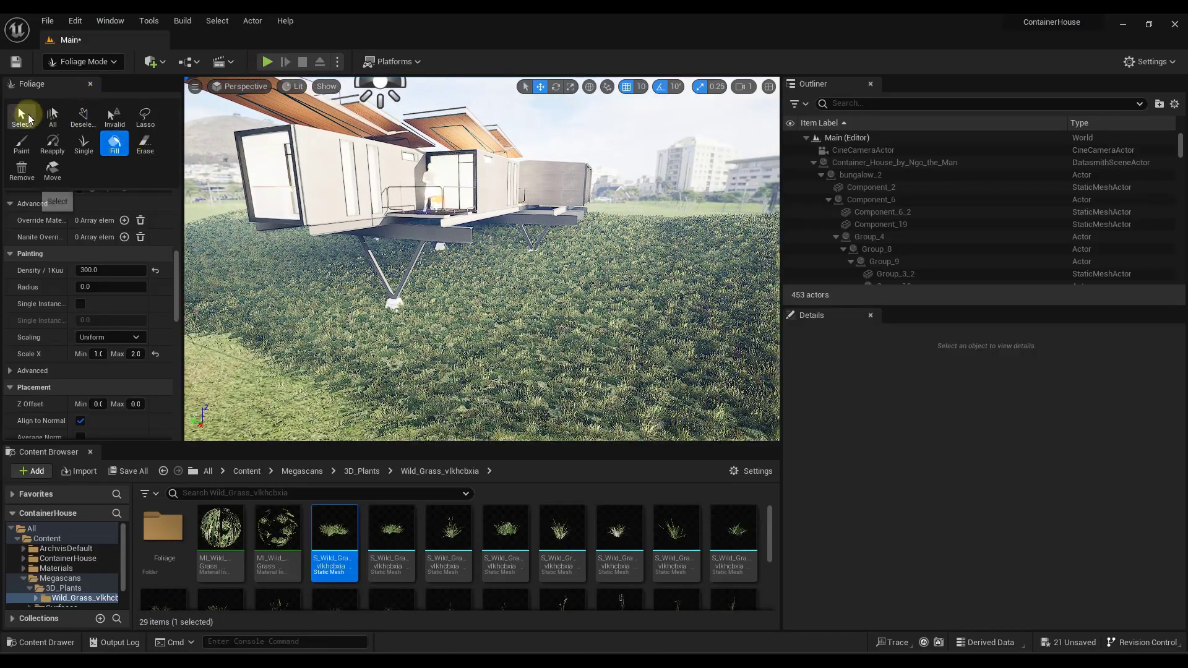
Select all grass instances, try a density of 100 on them, and set the density back to 300
{"action": "left_click", "coordinate": [45, 117]}
{"action": "left_click", "coordinate": [97, 268]}
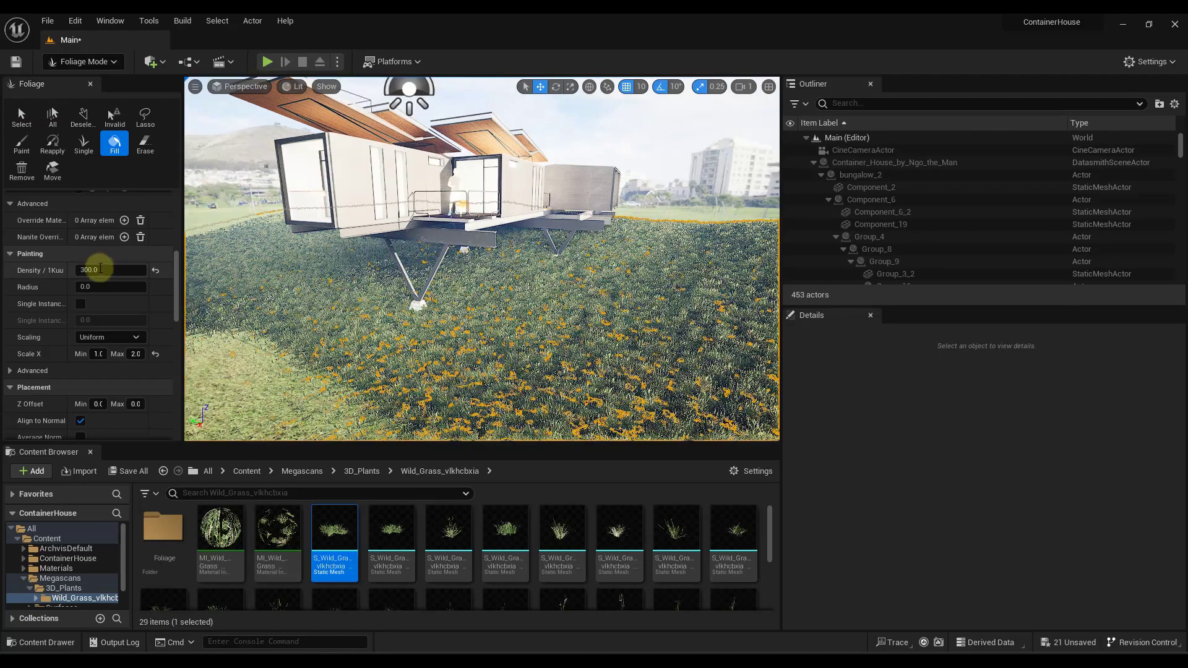
{"action": "type", "text": "100"}
{"action": "key", "text": "Return"}
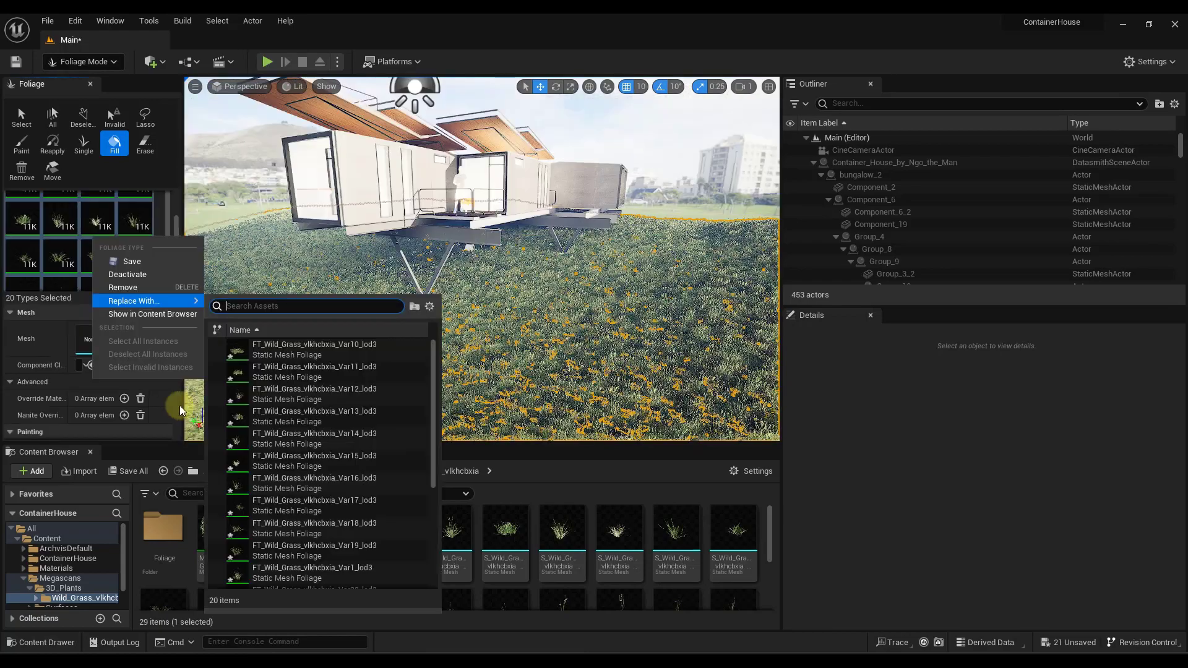
{"action": "left_click", "coordinate": [179, 406]}
{"action": "right_click_drag", "start_coordinate": [536, 305], "coordinate": [348, 282]}
{"action": "scroll", "coordinate": [98, 236], "scroll_direction": "down", "scroll_amount": 5}
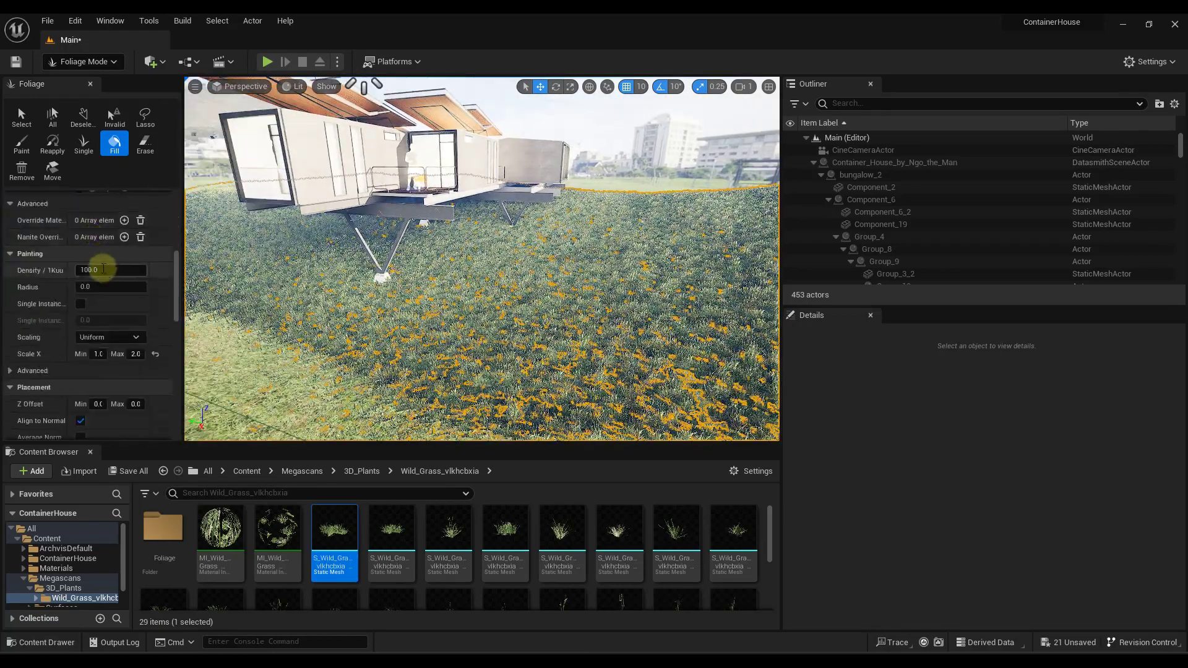
{"action": "type", "text": "300"}
{"action": "key", "text": "Return"}
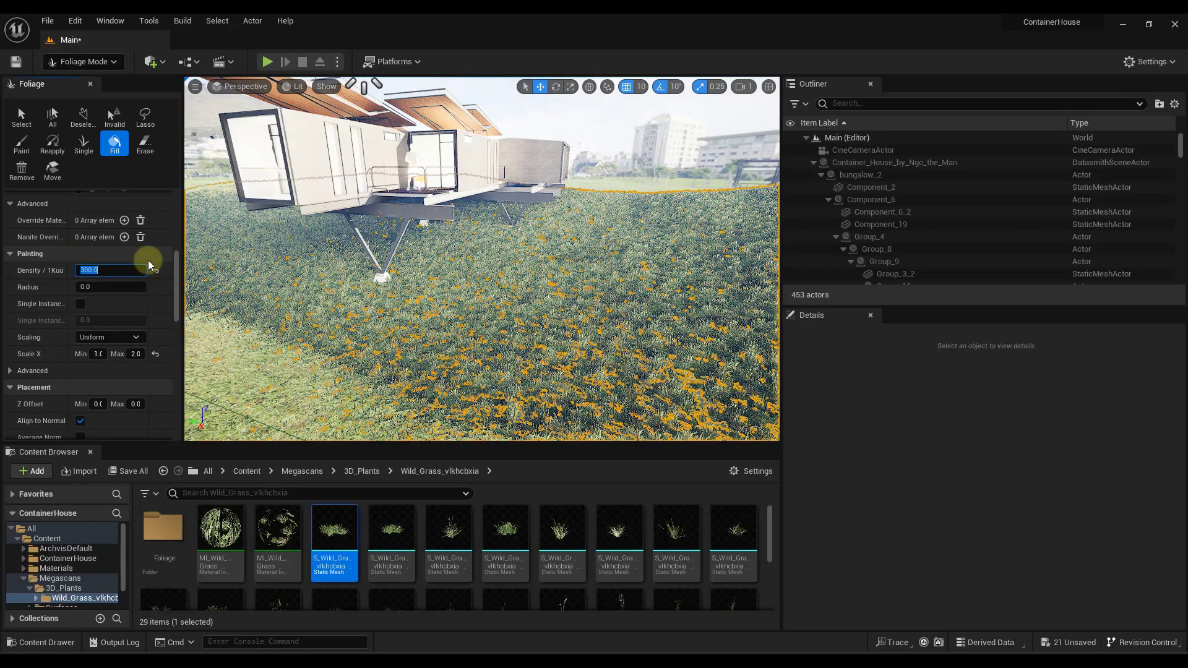
Switch to the foliage Select tool and clear the selection of grass instances
{"action": "right_click_drag", "start_coordinate": [530, 341], "coordinate": [426, 327]}
{"action": "left_click", "coordinate": [21, 116]}
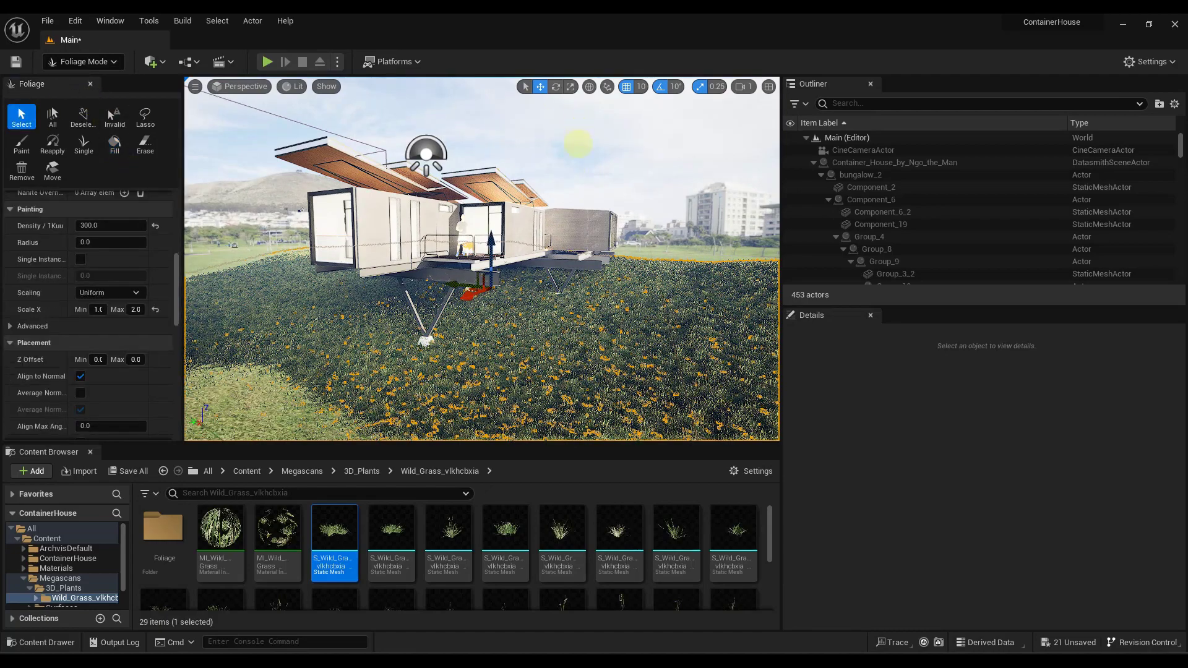
{"action": "left_click", "coordinate": [570, 154]}
{"action": "mouse_move", "coordinate": [570, 154]}
{"action": "right_mouse_down"}
{"action": "mouse_move", "coordinate": [562, 160]}
{"action": "mouse_move", "coordinate": [579, 156]}
{"action": "mouse_move", "coordinate": [581, 82]}
{"action": "mouse_move", "coordinate": [600, 199]}
{"action": "mouse_move", "coordinate": [613, 201]}
{"action": "mouse_move", "coordinate": [582, 102]}
{"action": "mouse_move", "coordinate": [563, 115]}
{"action": "mouse_move", "coordinate": [565, 151]}
{"action": "right_mouse_up"}
Open Quixel Bridge and browse to the mossy rocks under 3D Assets, Nature, Rock
{"action": "left_click", "coordinate": [157, 62]}
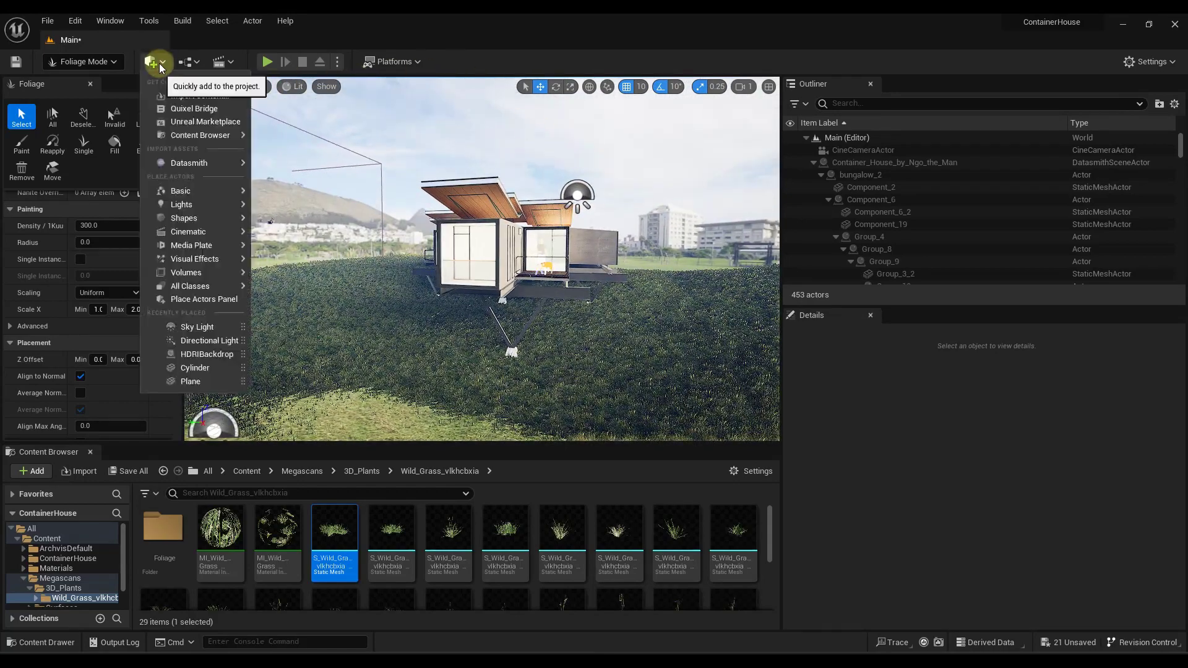
{"action": "left_click", "coordinate": [186, 109]}
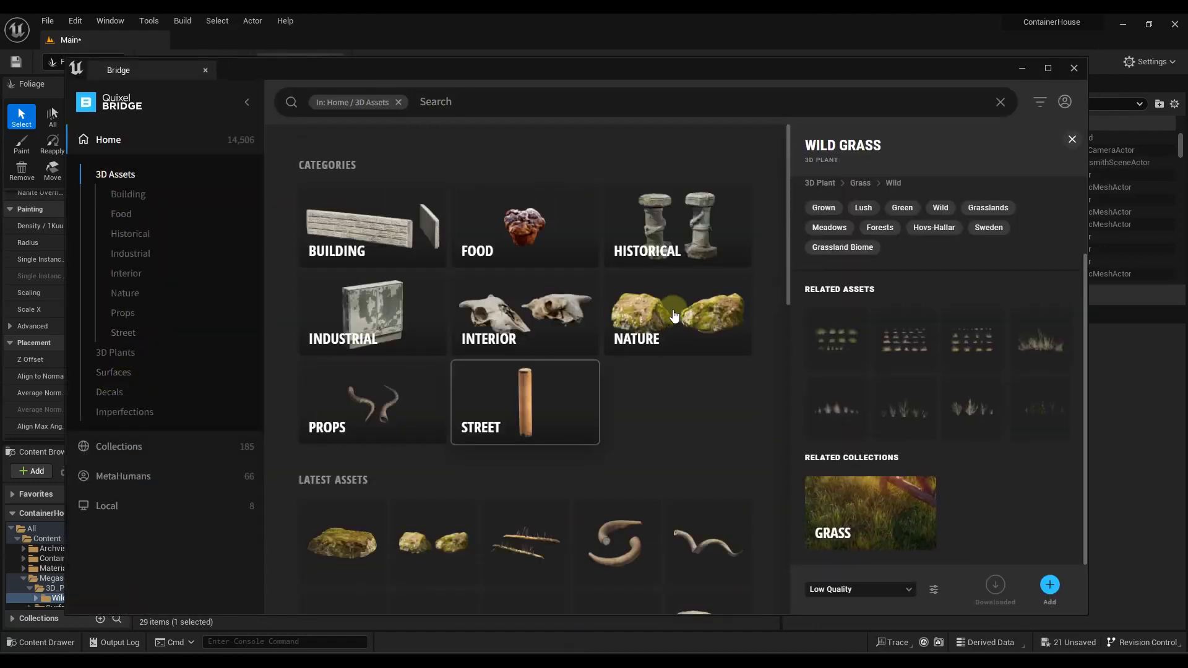
{"action": "left_click", "coordinate": [674, 316]}
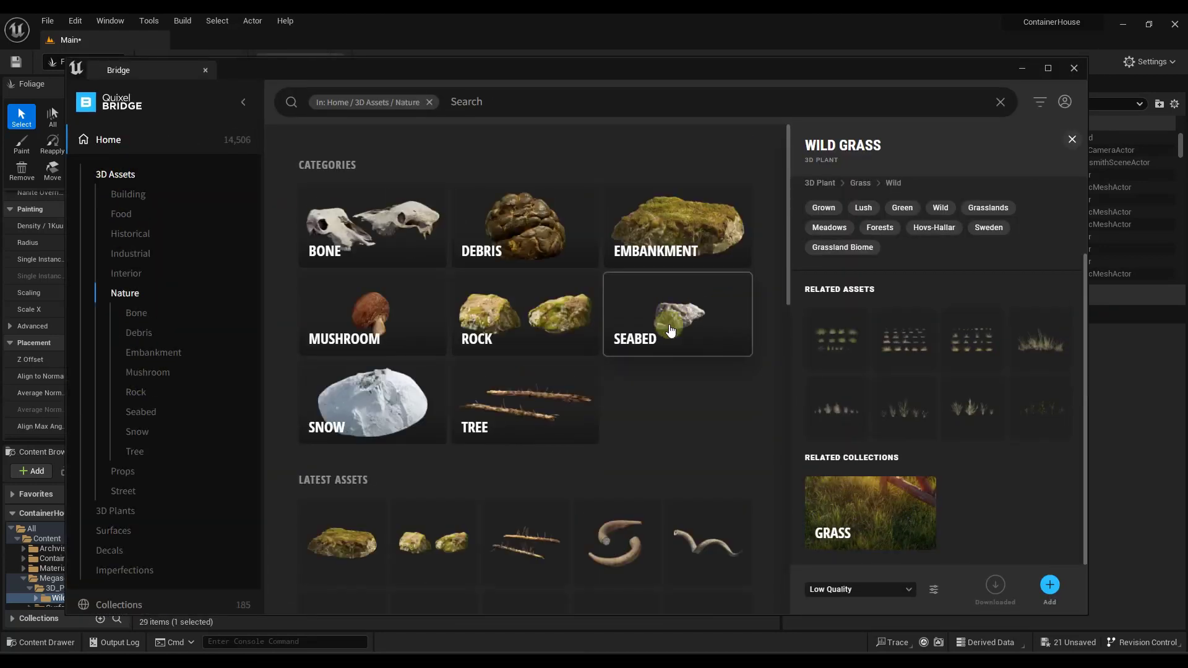
{"action": "scroll", "coordinate": [644, 363], "scroll_direction": "down", "scroll_amount": 2}
{"action": "left_click", "coordinate": [538, 214]}
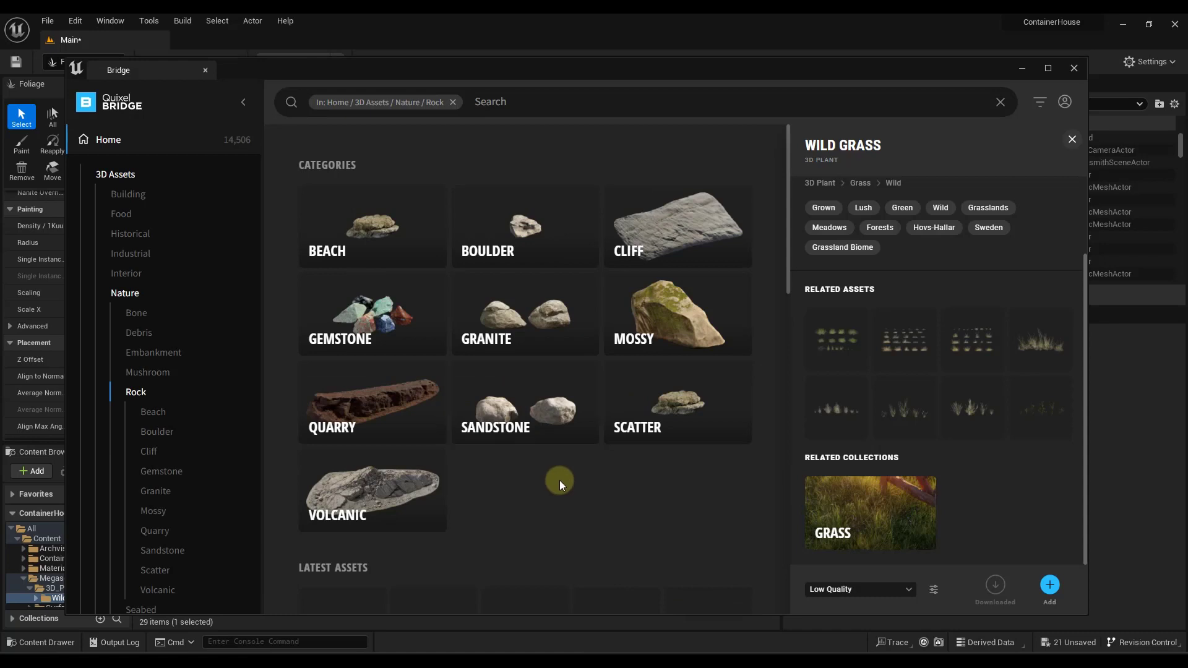
{"action": "left_click", "coordinate": [668, 313]}
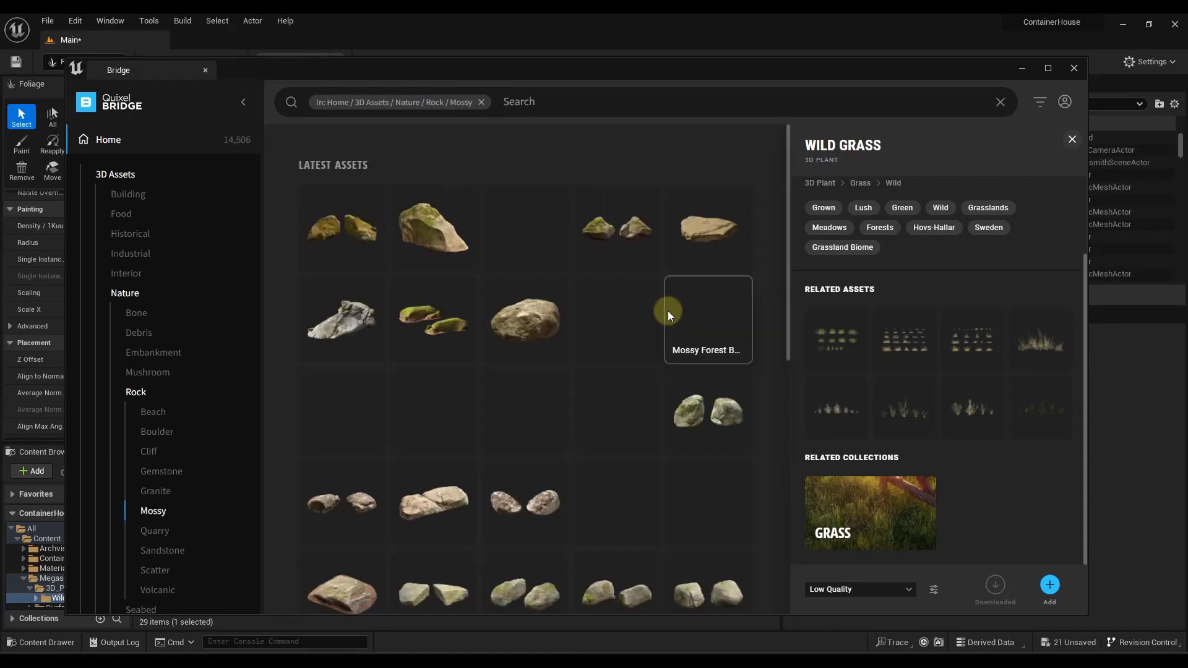
Add two Mossy Forest Boulder assets, a green mossy one and a pale lichened one, to the project at Low Quality, and close Bridge
{"action": "left_click", "coordinate": [434, 226]}
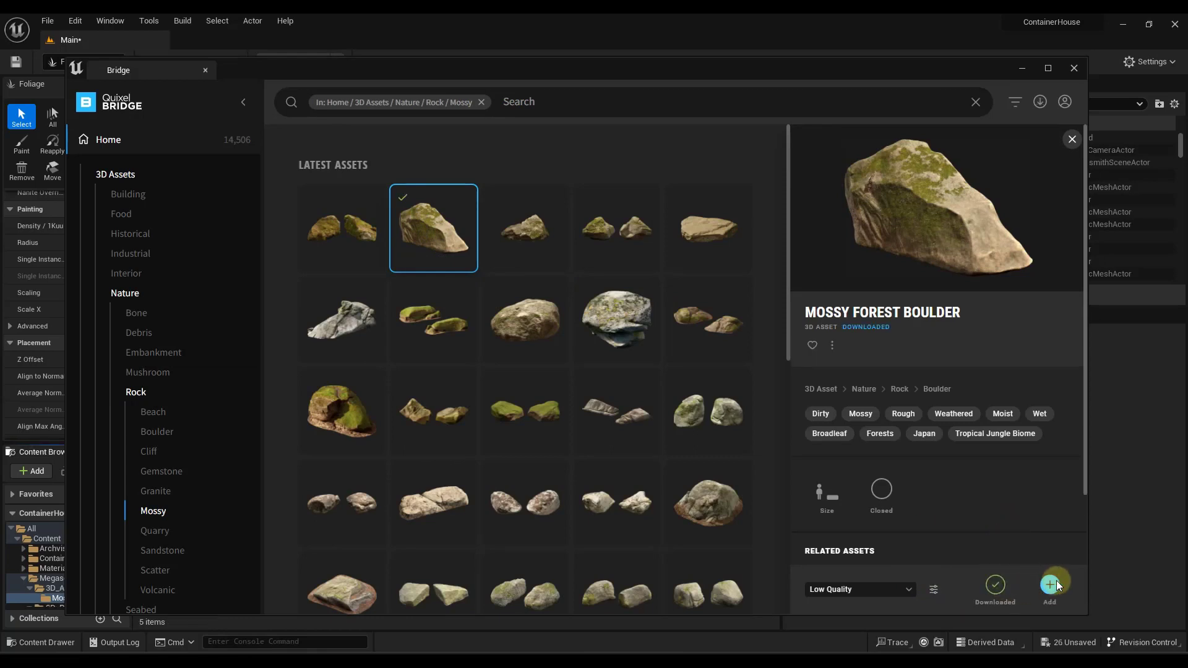
{"action": "scroll", "coordinate": [516, 460], "scroll_direction": "down", "scroll_amount": 1}
{"action": "left_click", "coordinate": [503, 434]}
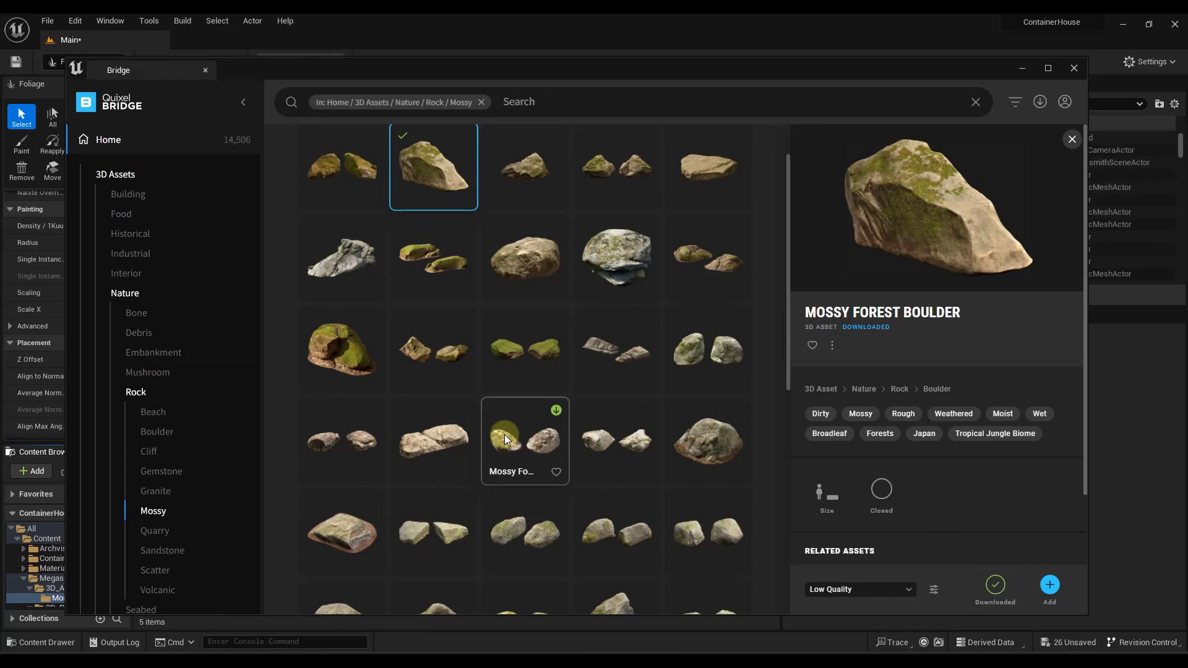
{"action": "left_click", "coordinate": [607, 439]}
{"action": "left_click", "coordinate": [996, 585]}
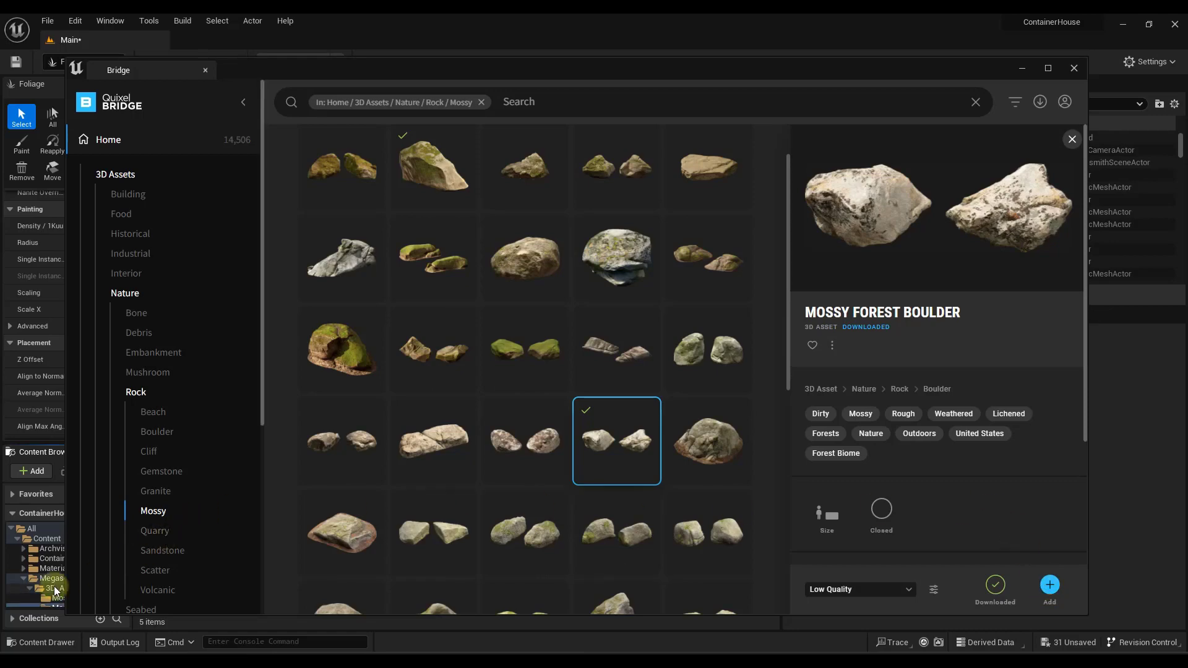
{"action": "left_click", "coordinate": [1074, 69]}
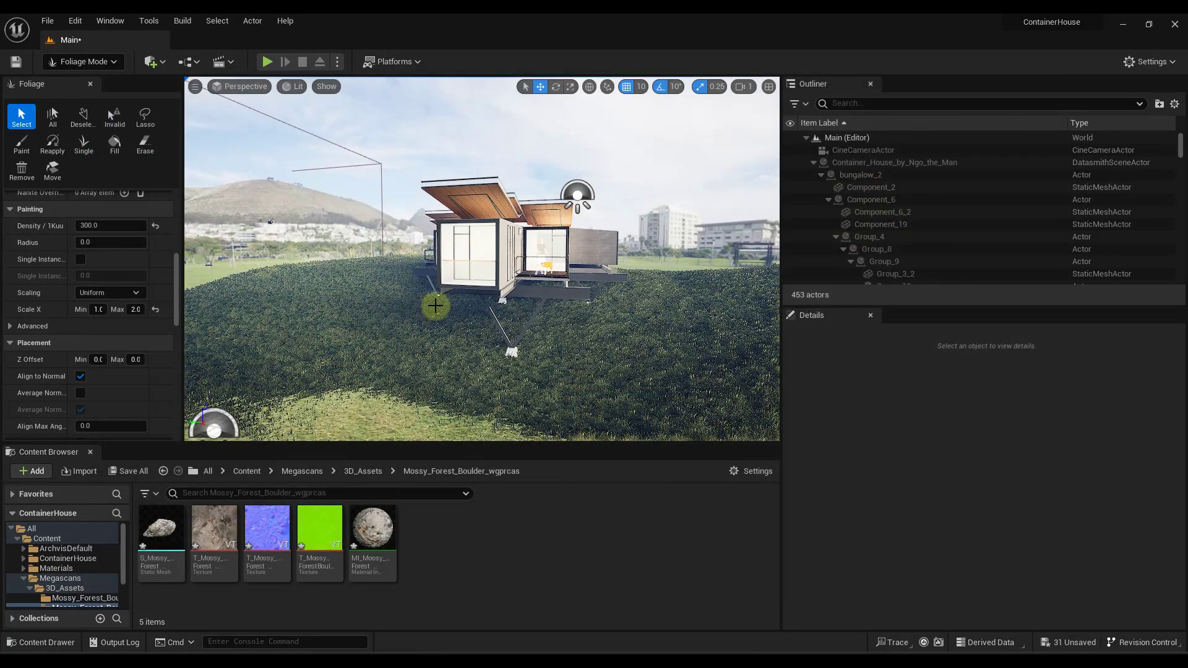
Browse both Mossy Forest Boulder folders under Megascans 3D_Assets, ending on Mossy_Forest_Boulder_wgprcas
{"action": "right_click_drag", "start_coordinate": [436, 305], "coordinate": [463, 294]}
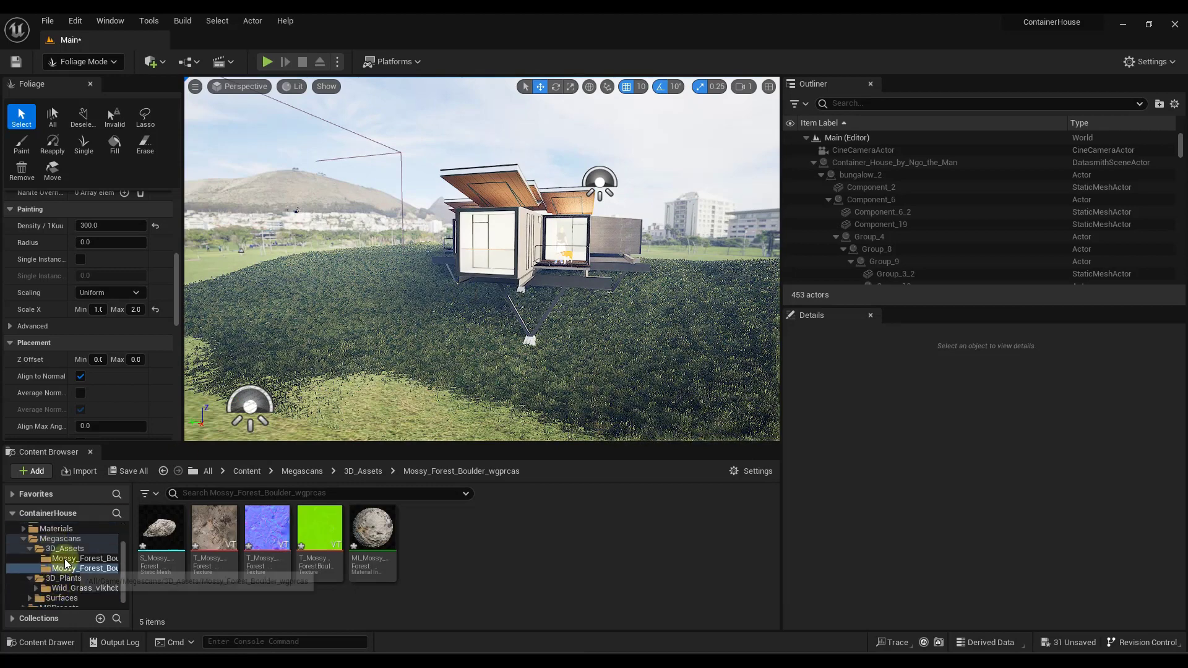
{"action": "left_click", "coordinate": [65, 549]}
{"action": "left_click", "coordinate": [82, 559]}
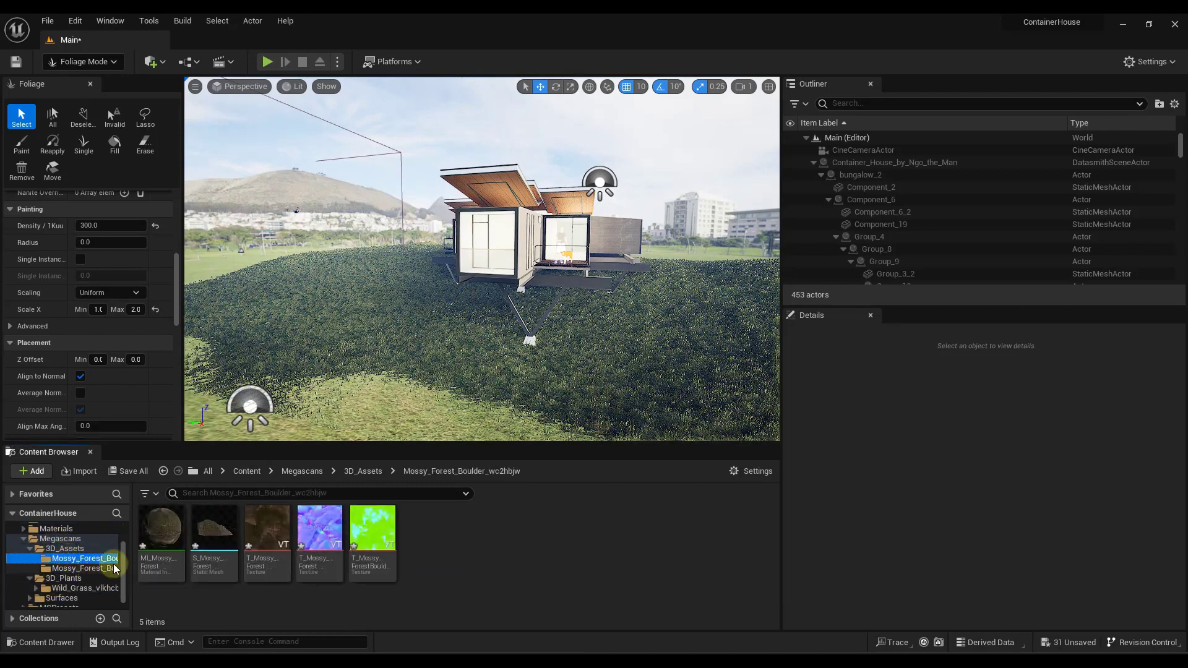
{"action": "left_click", "coordinate": [66, 569]}
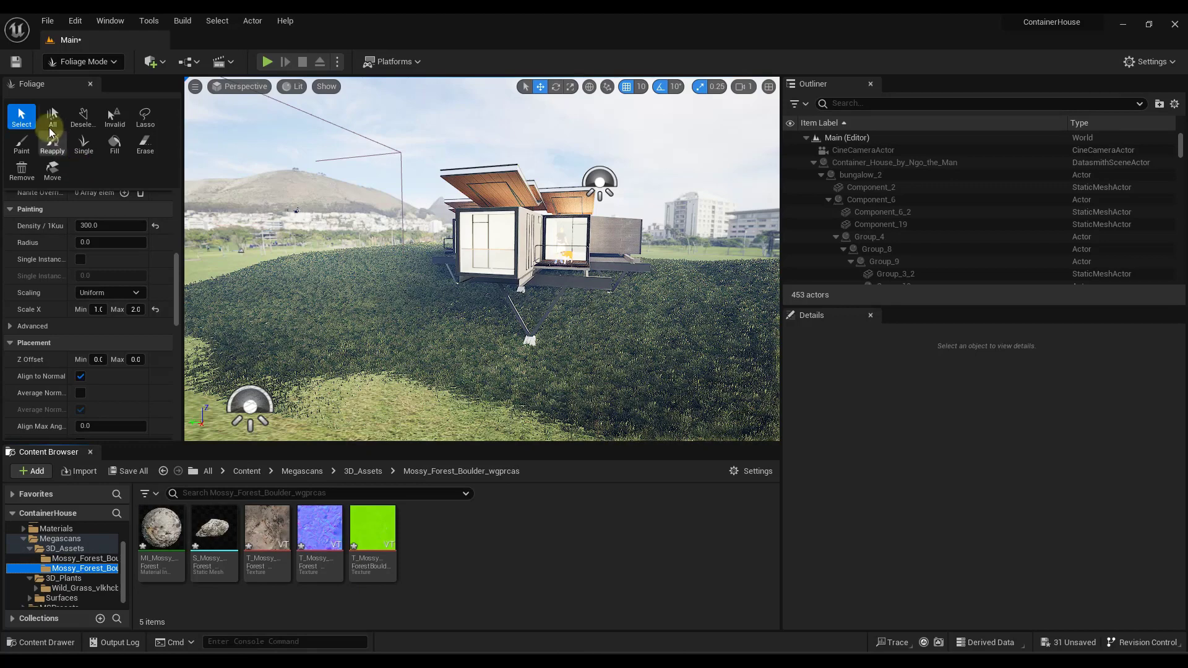
Switch to the foliage Paint tool and add the static mesh from Mossy_Forest_Boulder_wgprcas to the foliage palette
{"action": "left_click", "coordinate": [22, 147]}
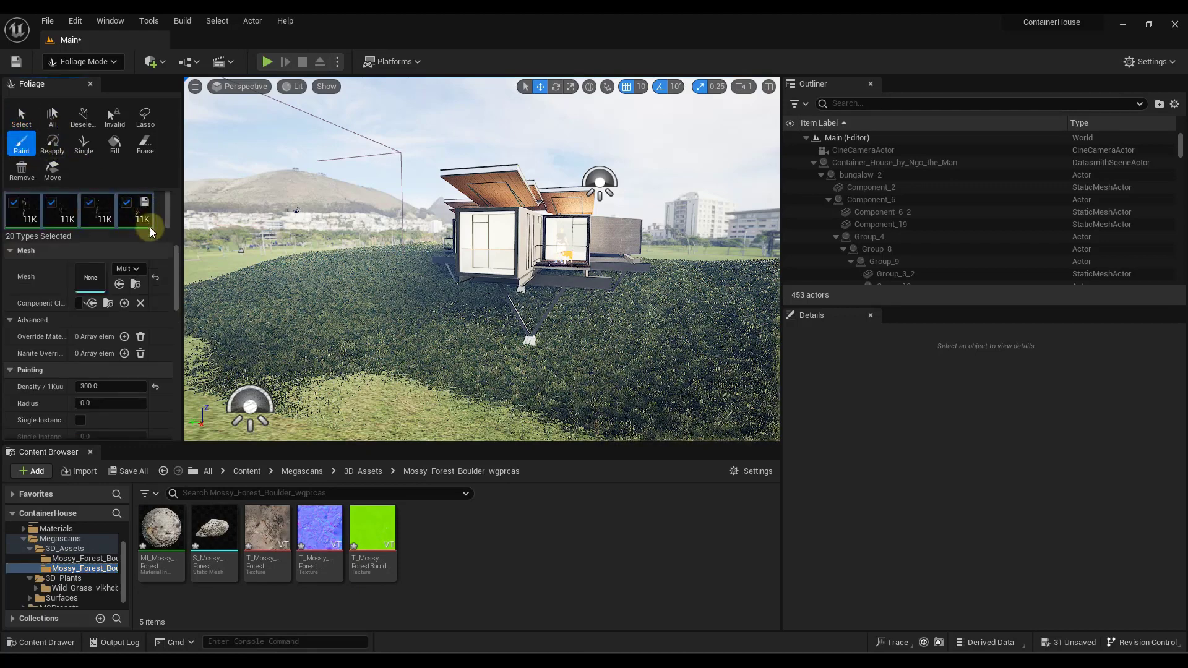
{"action": "left_click_drag", "start_coordinate": [159, 246], "coordinate": [158, 312]}
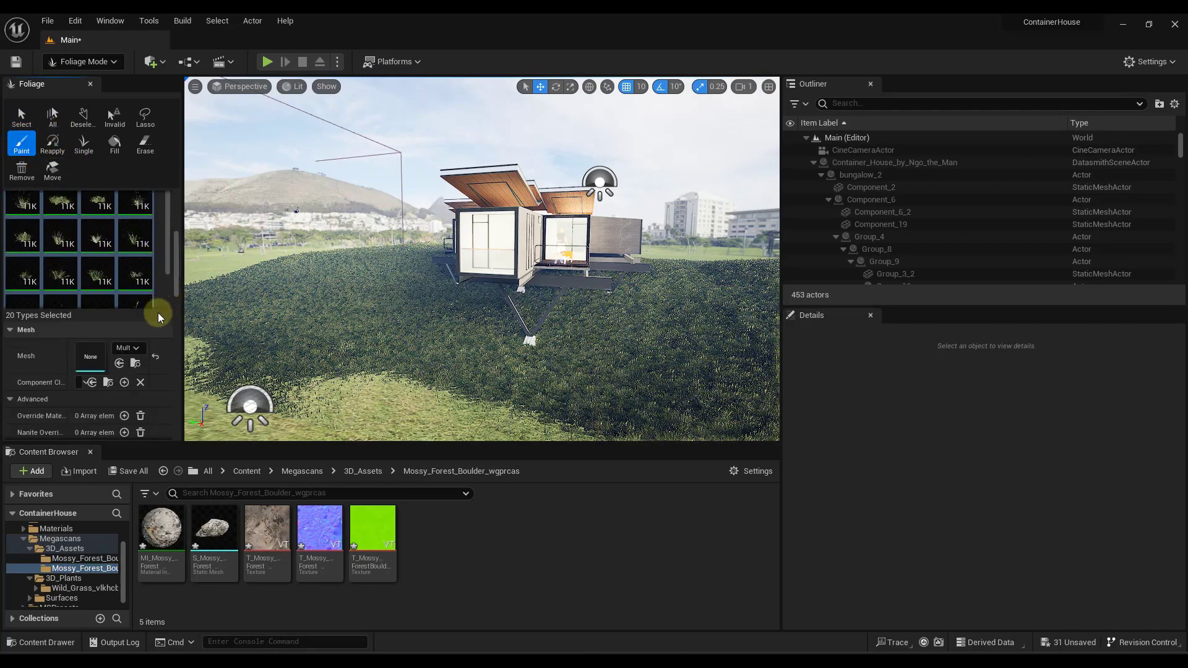
{"action": "left_click", "coordinate": [137, 236]}
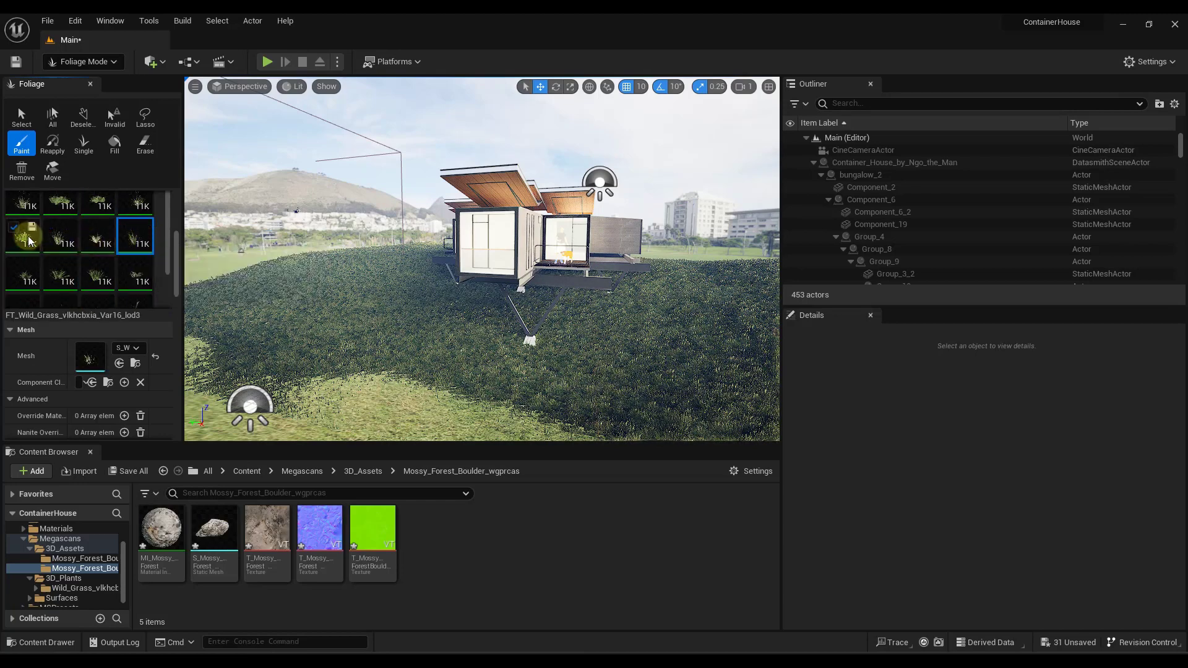
{"action": "left_click", "coordinate": [29, 205]}
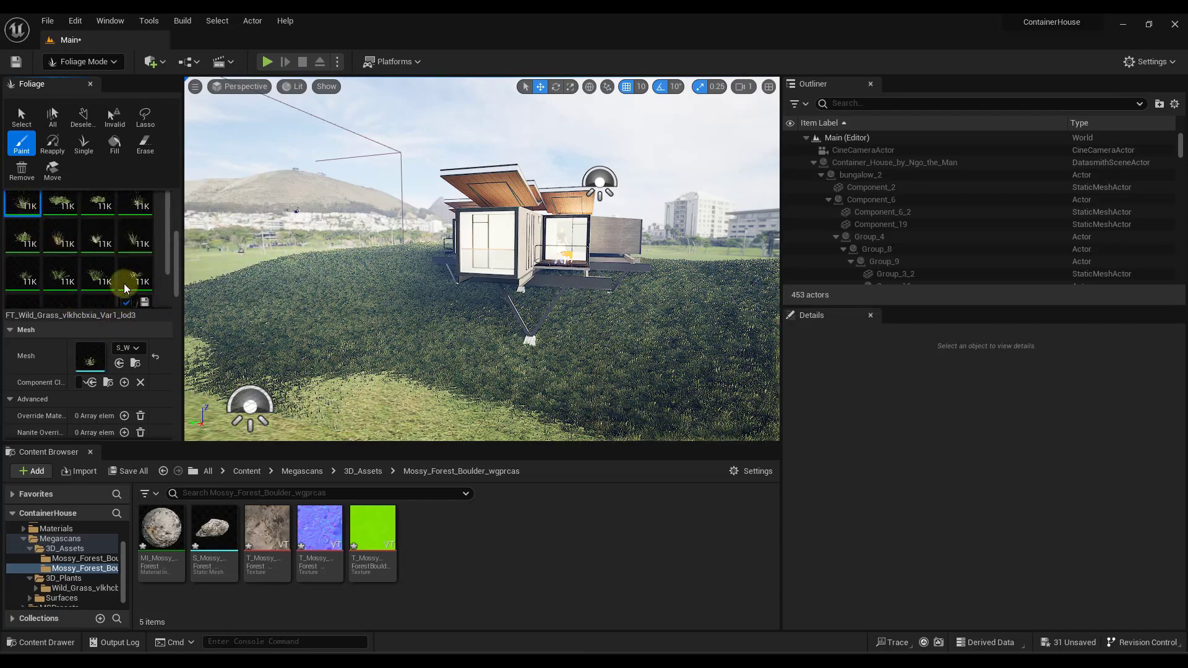
{"action": "scroll", "coordinate": [121, 275], "scroll_direction": "down", "scroll_amount": 2}
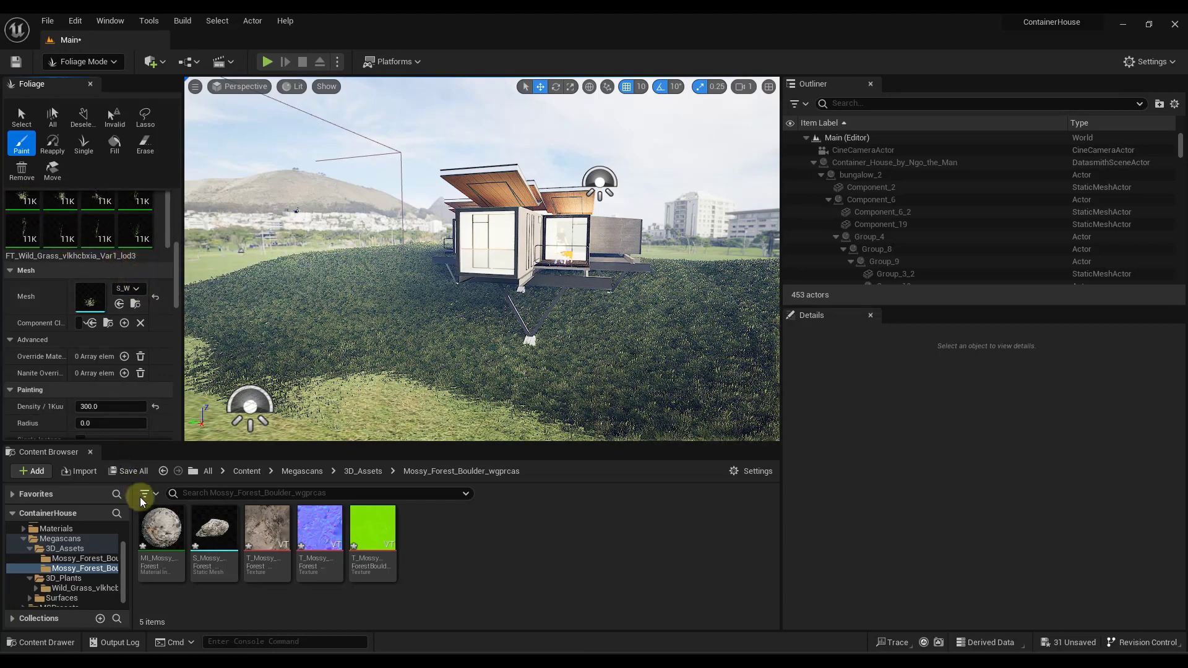
{"action": "left_click_drag", "start_coordinate": [214, 527], "coordinate": [146, 273]}
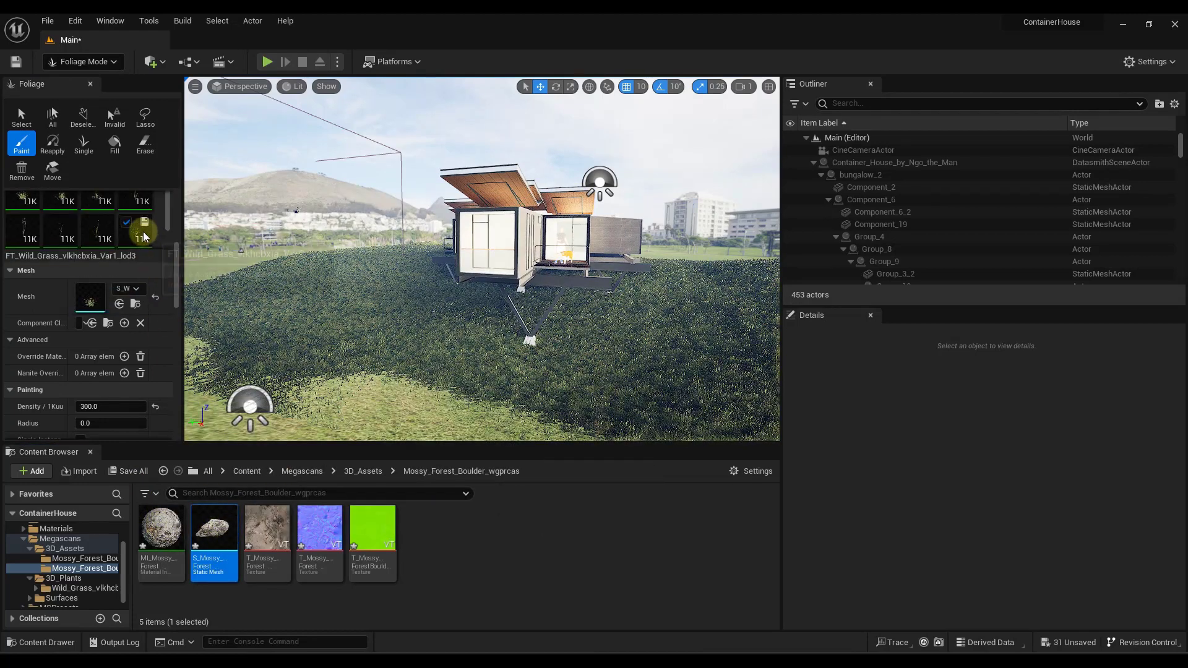
Add the static mesh from the Mossy_Forest_Boulder_wc2hbjw folder to the foliage palette as well
{"action": "scroll", "coordinate": [41, 268], "scroll_direction": "up", "scroll_amount": 2}
{"action": "scroll", "coordinate": [168, 285], "scroll_direction": "up", "scroll_amount": 3}
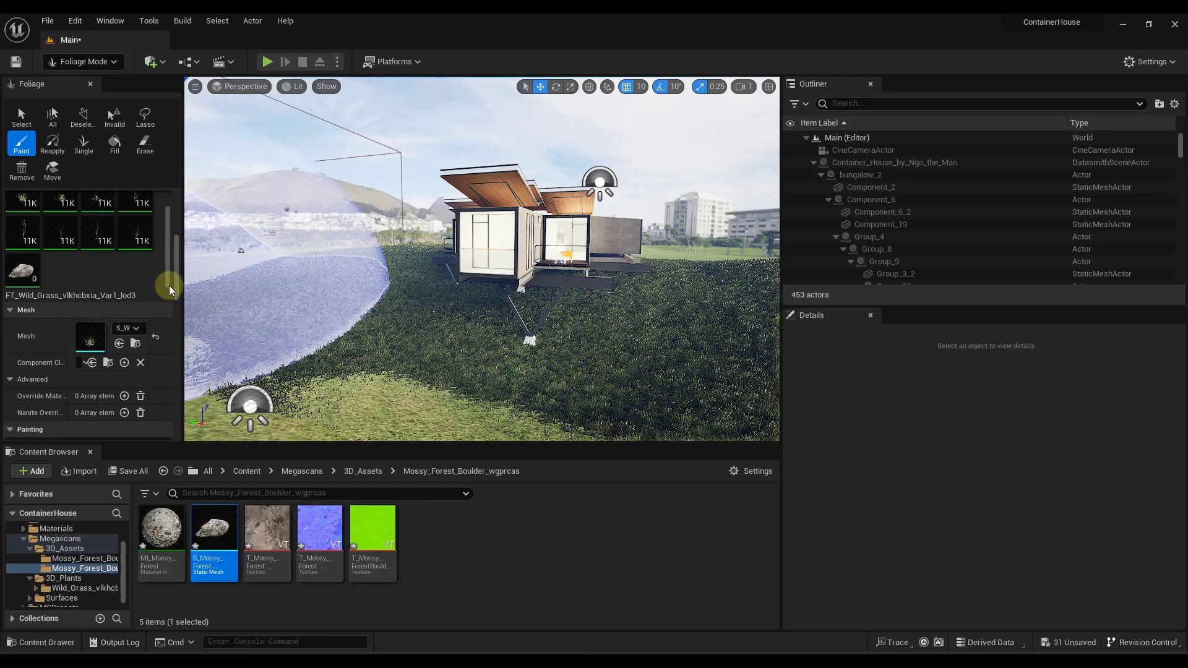
{"action": "left_click_drag", "start_coordinate": [177, 275], "coordinate": [177, 217]}
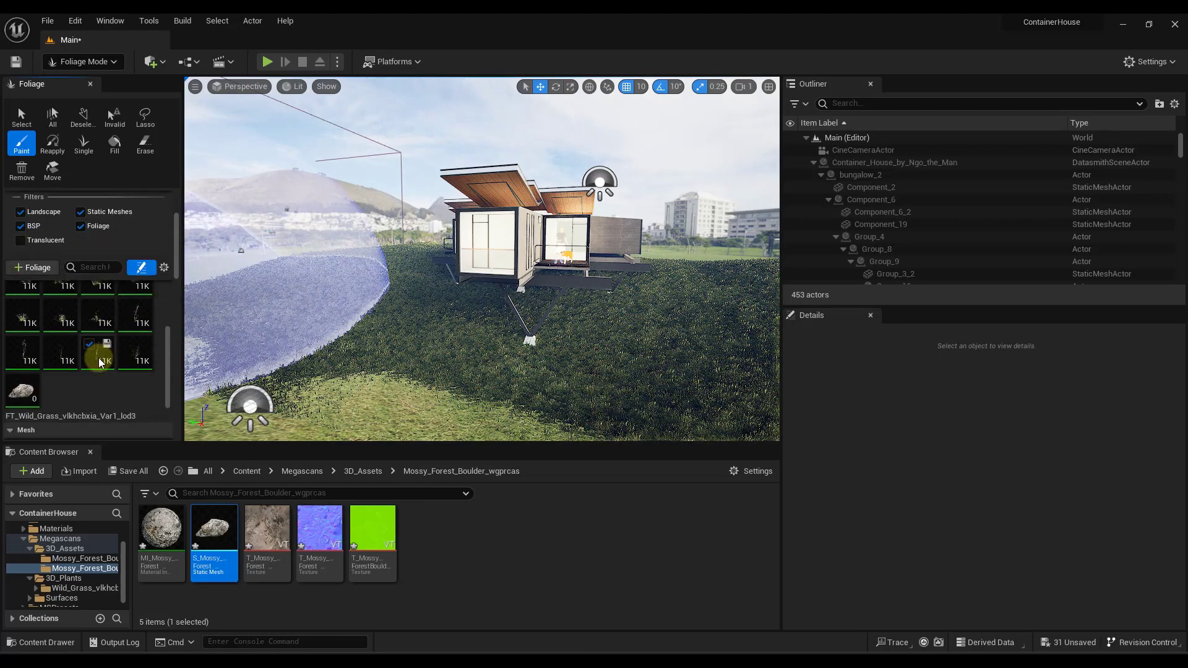
{"action": "left_click", "coordinate": [84, 559]}
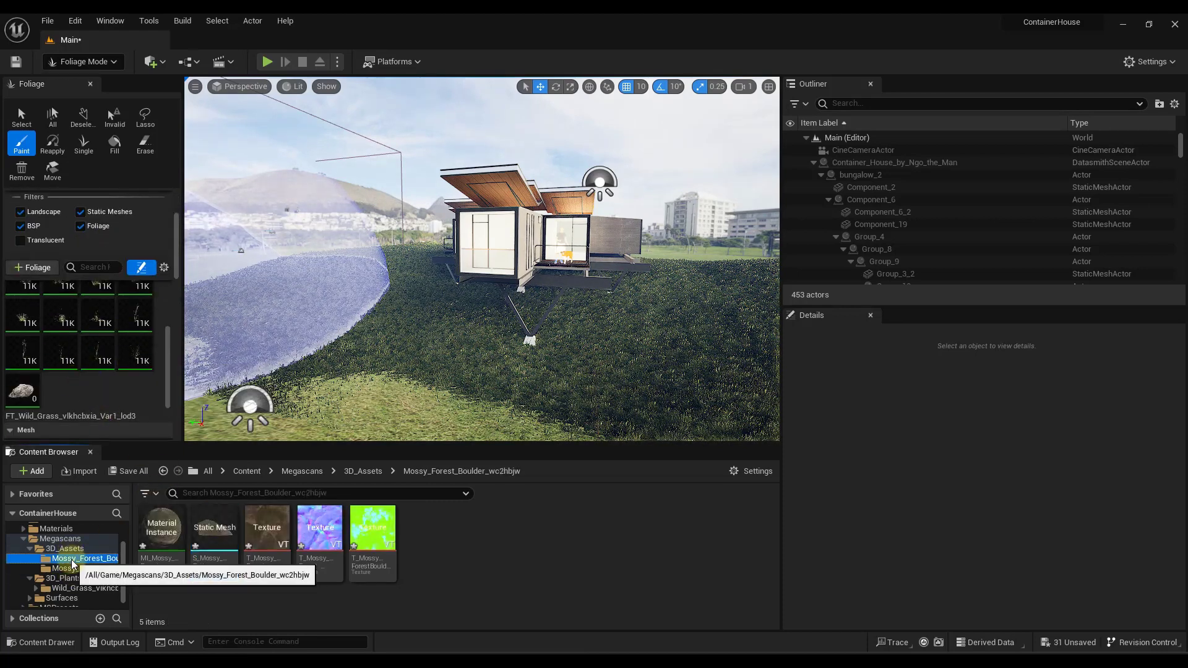
{"action": "left_click_drag", "start_coordinate": [218, 535], "coordinate": [90, 404]}
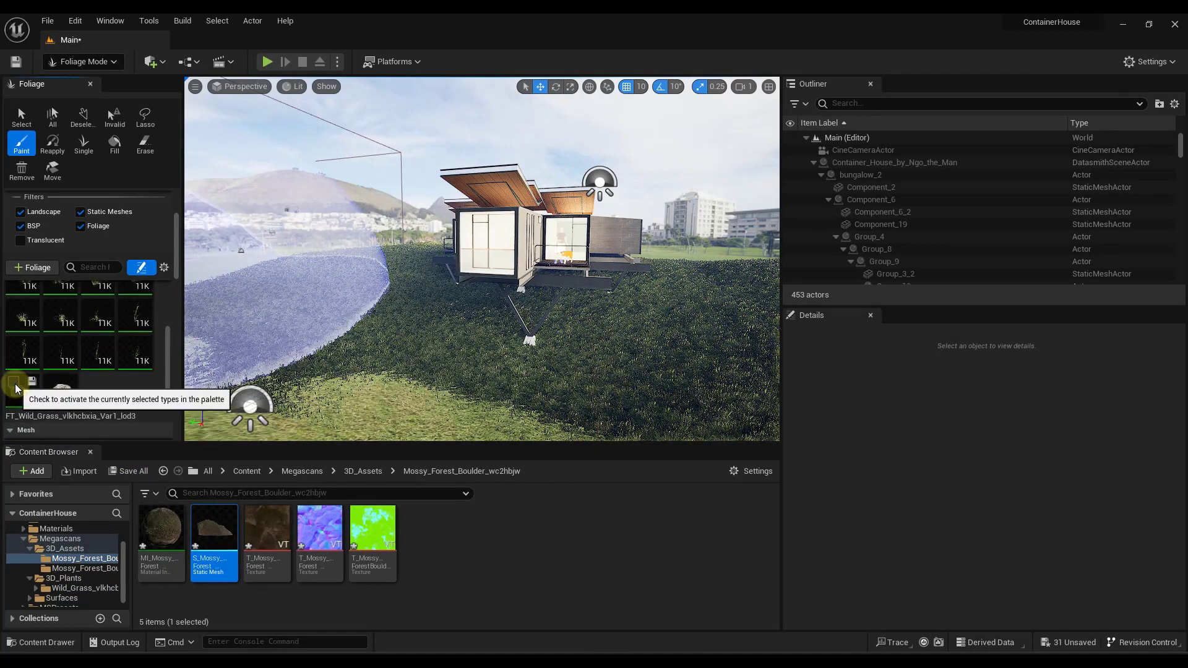
Deactivate the wild grass types in the foliage palette, leaving only the two boulder types active for painting
{"action": "scroll", "coordinate": [54, 379], "scroll_direction": "up", "scroll_amount": 4}
{"action": "scroll", "coordinate": [42, 324], "scroll_direction": "up", "scroll_amount": 1}
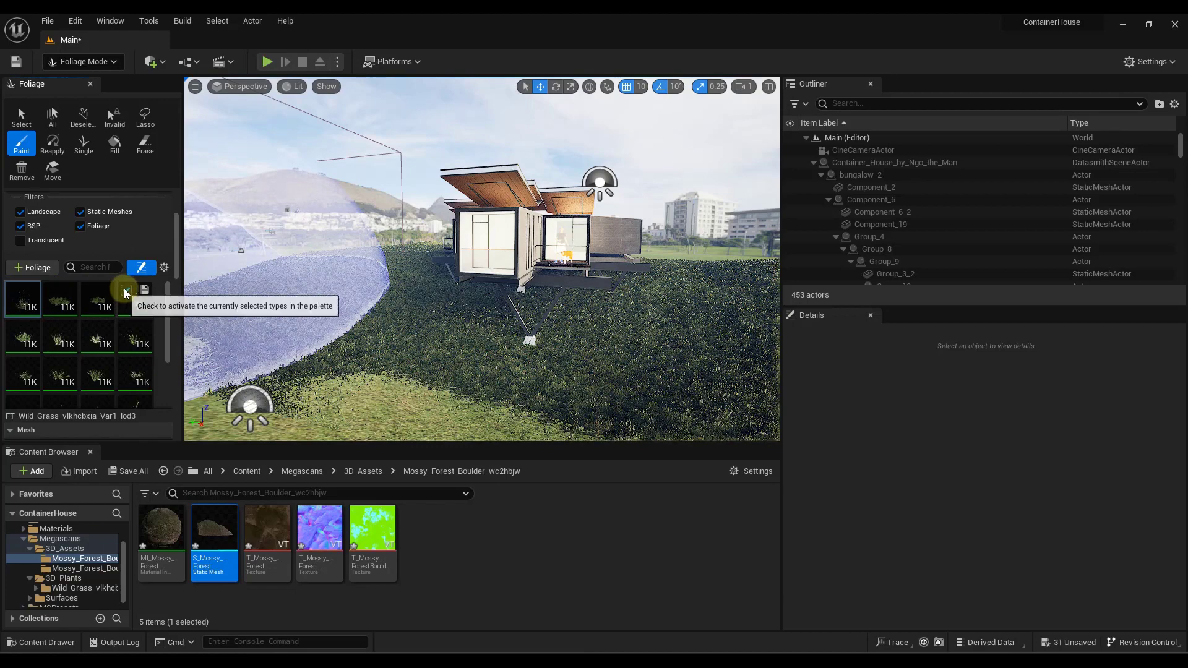
{"action": "scroll", "coordinate": [25, 340], "scroll_direction": "down", "scroll_amount": 5}
{"action": "scroll", "coordinate": [25, 340], "scroll_direction": "up", "scroll_amount": 3}
Try painting the two boulder types on the grass beside the house, and undo the painting
{"action": "mouse_move", "coordinate": [324, 267]}
{"action": "left_mouse_down"}
{"action": "mouse_move", "coordinate": [307, 286]}
{"action": "mouse_move", "coordinate": [318, 277]}
{"action": "mouse_move", "coordinate": [335, 292]}
{"action": "left_mouse_up"}
{"action": "mouse_move", "coordinate": [335, 291]}
{"action": "right_mouse_down"}
{"action": "mouse_move", "coordinate": [390, 302]}
{"action": "mouse_move", "coordinate": [337, 292]}
{"action": "right_mouse_up"}
{"action": "left_click", "coordinate": [336, 292]}
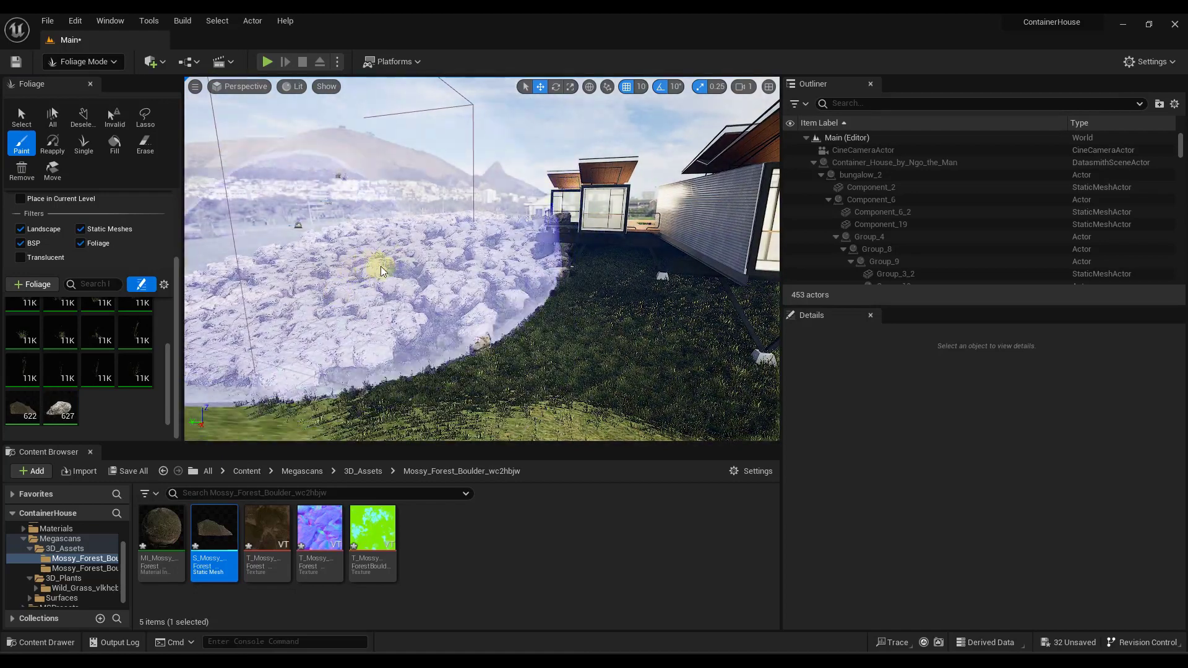
{"action": "key", "text": "ctrl+z"}
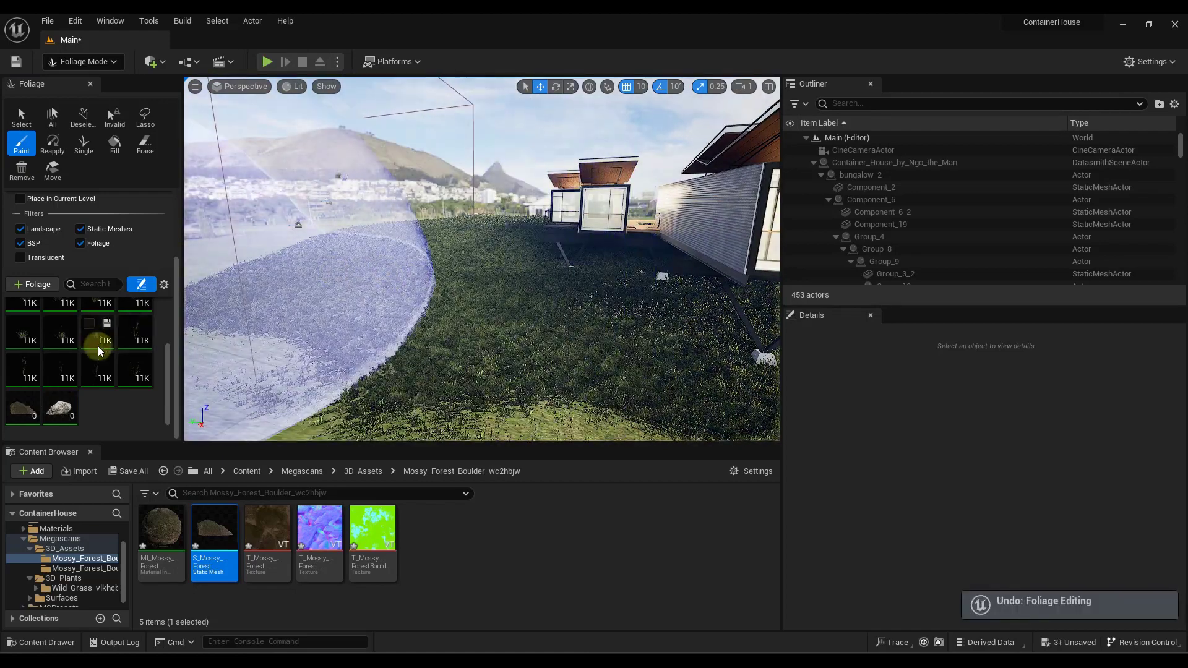
Select both boulder types in the palette and set their painting density to 2
{"action": "left_click", "coordinate": [26, 414]}
{"action": "left_click", "coordinate": [48, 417], "text": "ctrl"}
{"action": "scroll", "coordinate": [128, 379], "scroll_direction": "down", "scroll_amount": 10}
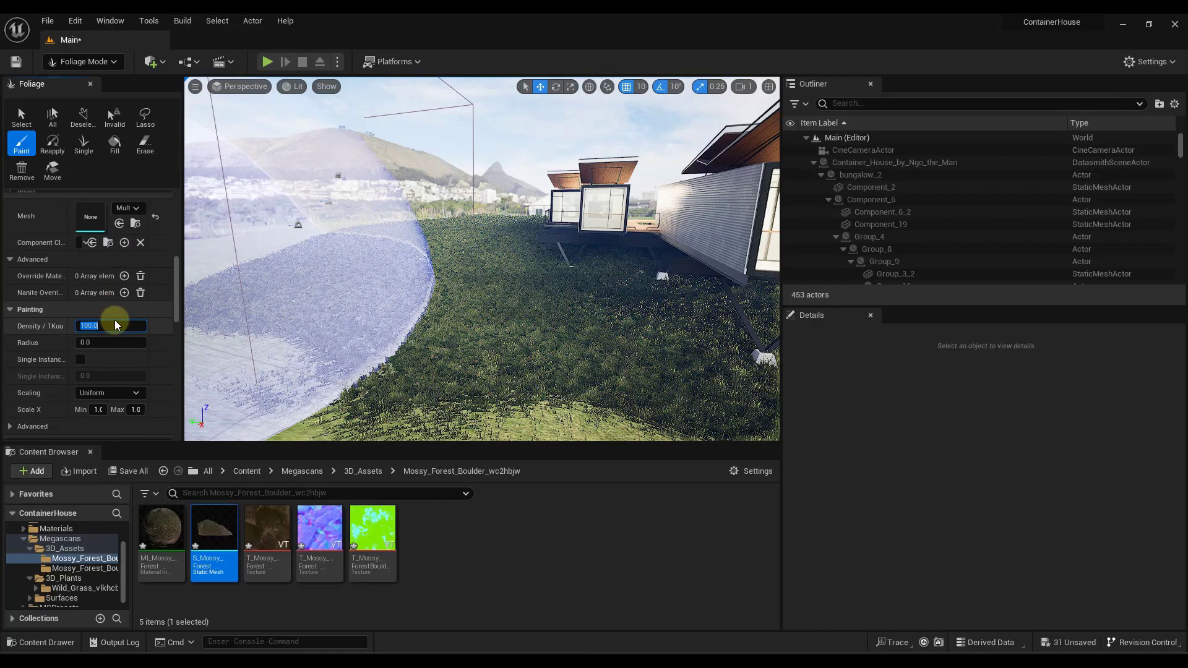
{"action": "type", "text": "2"}
{"action": "key", "text": "Return"}
Paint sparse boulders over the grassy slope beside and in front of the container house
{"action": "left_click_drag", "start_coordinate": [394, 252], "coordinate": [423, 272]}
{"action": "mouse_move", "coordinate": [423, 273]}
{"action": "right_mouse_down"}
{"action": "mouse_move", "coordinate": [451, 309]}
{"action": "mouse_move", "coordinate": [523, 305]}
{"action": "mouse_move", "coordinate": [517, 288]}
{"action": "mouse_move", "coordinate": [576, 276]}
{"action": "mouse_move", "coordinate": [538, 270]}
{"action": "mouse_move", "coordinate": [533, 292]}
{"action": "mouse_move", "coordinate": [582, 274]}
{"action": "right_mouse_up"}
{"action": "left_click", "coordinate": [585, 276]}
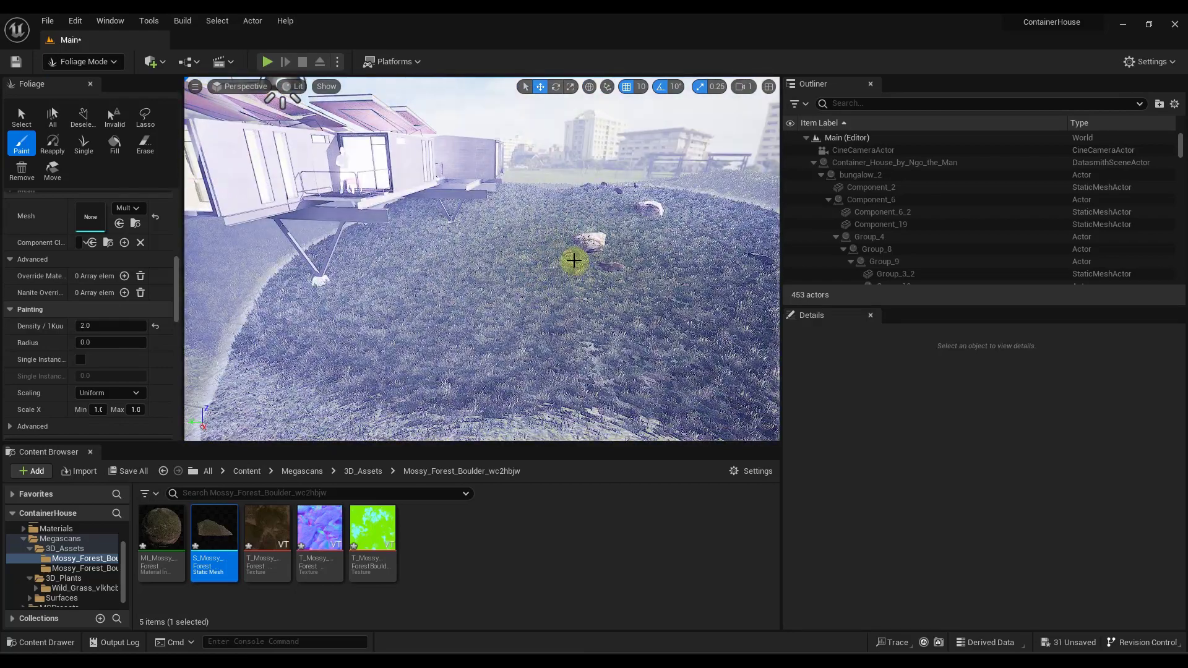
Reduce the brush size to about 543 and paint more scattered boulders around the house
{"action": "scroll", "coordinate": [130, 336], "scroll_direction": "up", "scroll_amount": 10}
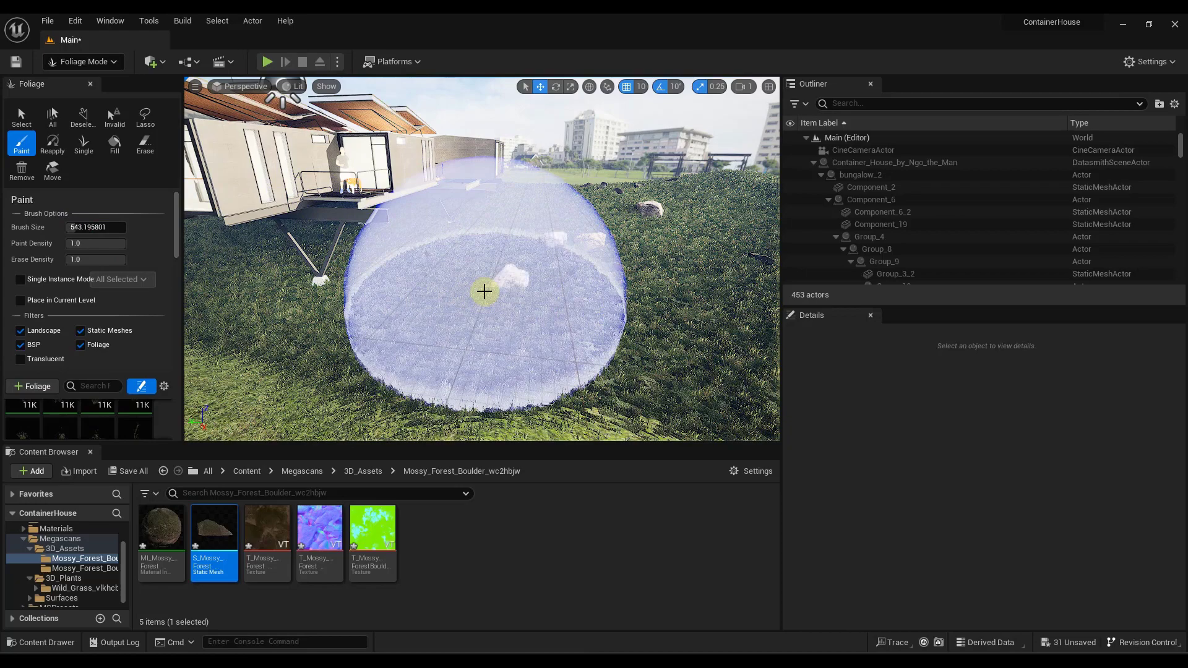
{"action": "right_click_drag", "start_coordinate": [419, 294], "coordinate": [363, 281]}
{"action": "left_click", "coordinate": [363, 283]}
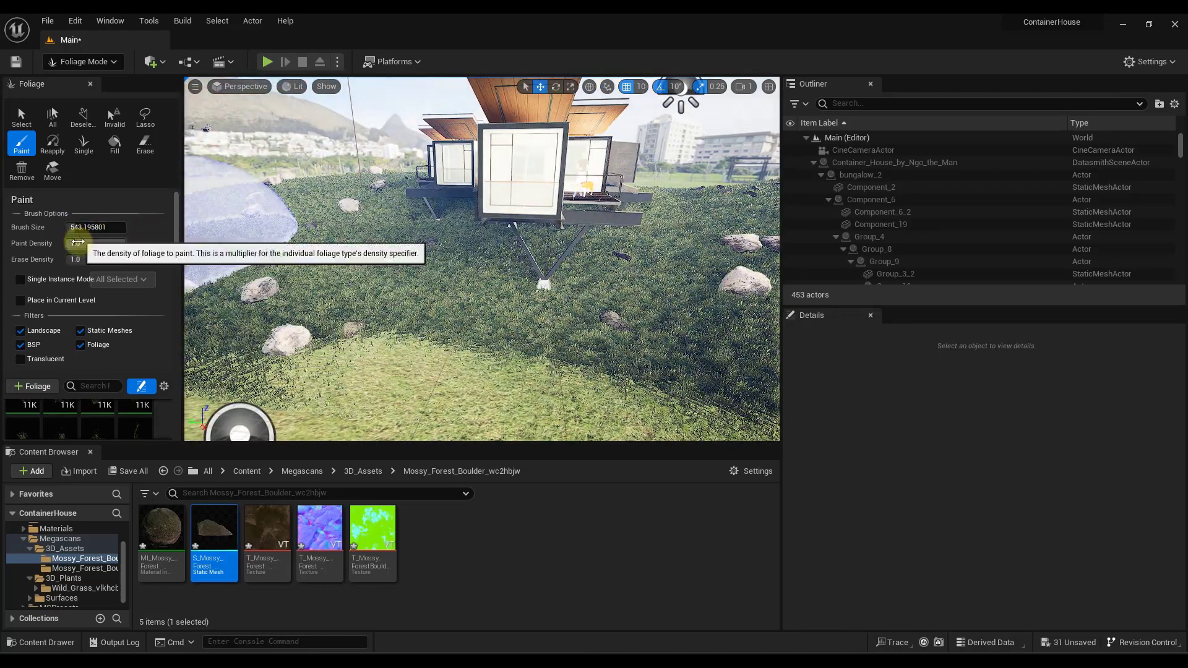
{"action": "mouse_move", "coordinate": [371, 251]}
{"action": "right_mouse_down"}
{"action": "mouse_move", "coordinate": [485, 244]}
{"action": "mouse_move", "coordinate": [480, 231]}
{"action": "mouse_move", "coordinate": [364, 223]}
{"action": "mouse_move", "coordinate": [372, 199]}
{"action": "mouse_move", "coordinate": [396, 192]}
{"action": "right_mouse_up"}
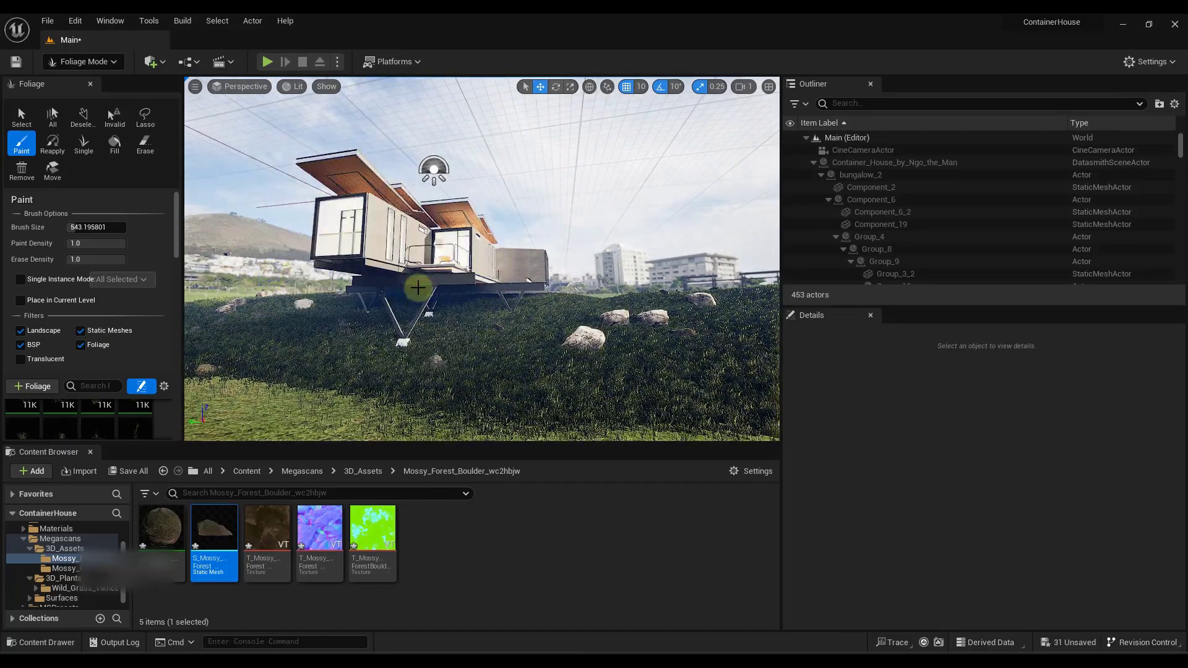
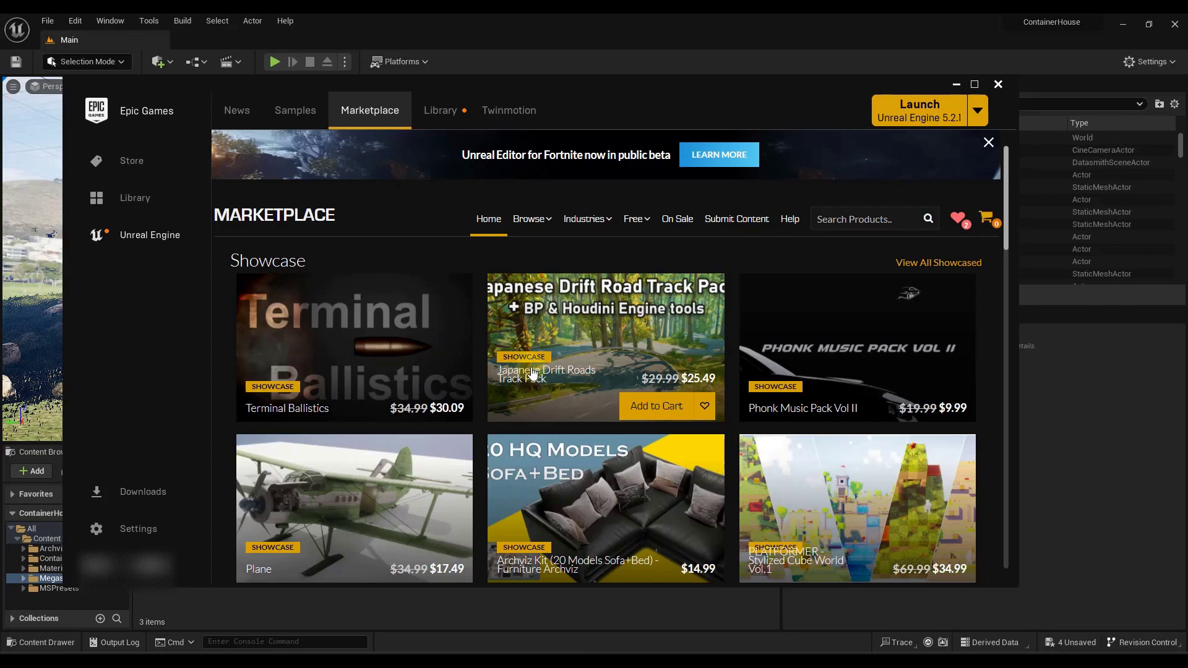
In the Epic Games Launcher, look through the Unreal Engine Marketplace home page and its Industries, Browse and Free categories
{"action": "scroll", "coordinate": [540, 379], "scroll_direction": "down", "scroll_amount": 8}
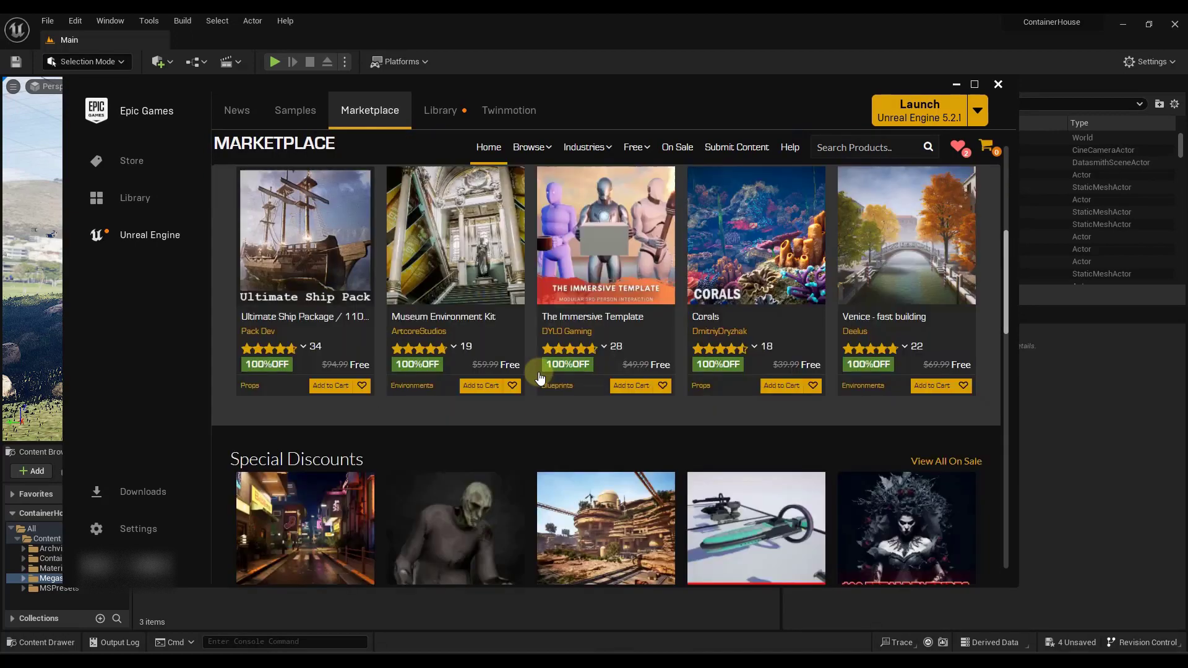
{"action": "scroll", "coordinate": [540, 377], "scroll_direction": "up", "scroll_amount": 4}
{"action": "scroll", "coordinate": [540, 377], "scroll_direction": "up", "scroll_amount": 4}
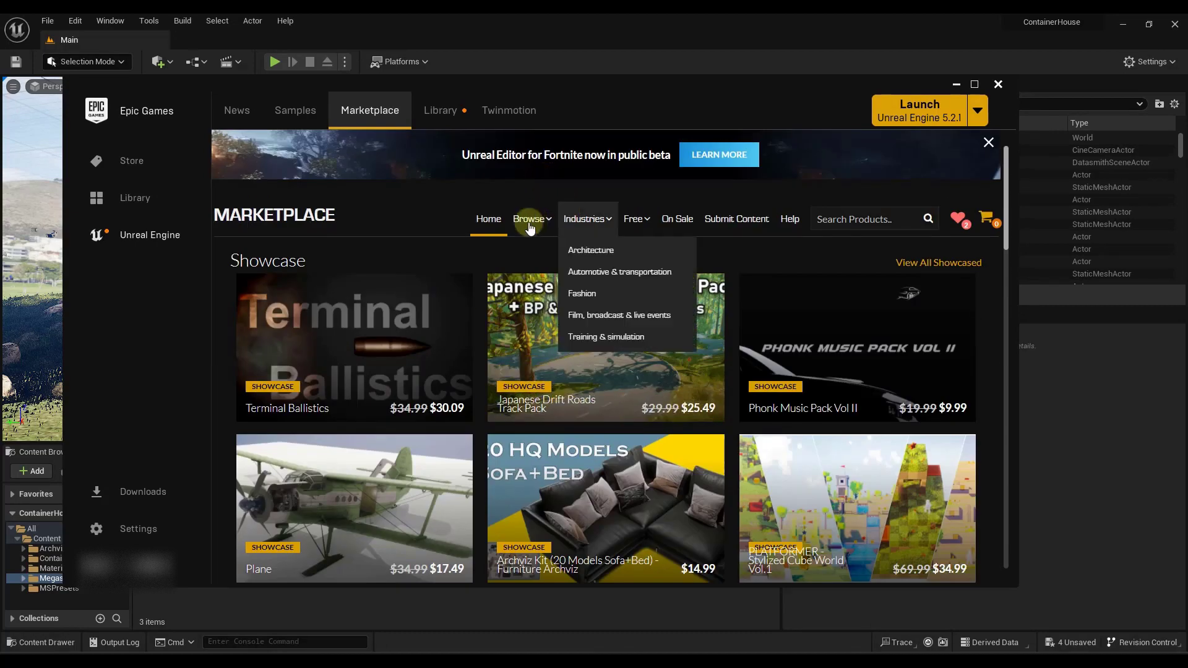
{"action": "mouse_move", "coordinate": [530, 224]}
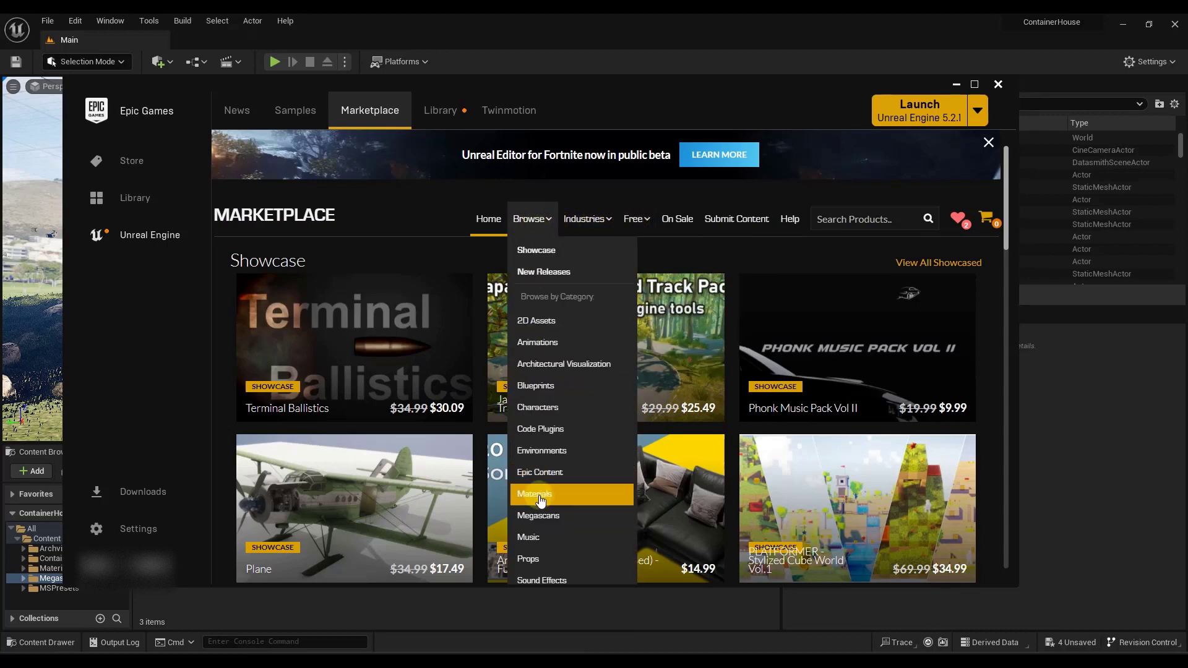
{"action": "scroll", "coordinate": [545, 495], "scroll_direction": "down", "scroll_amount": 1}
{"action": "scroll", "coordinate": [643, 173], "scroll_direction": "up", "scroll_amount": 1}
{"action": "mouse_move", "coordinate": [644, 226]}
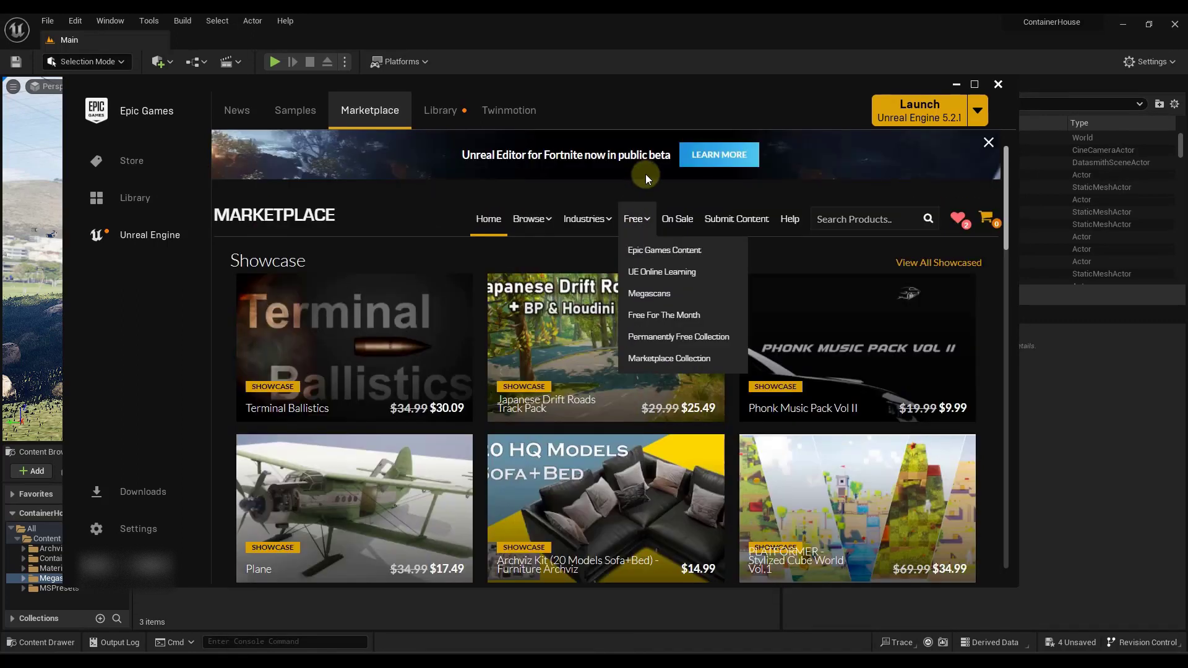
Browse the free Megascans collections on the Marketplace, checking the Common Hazel tree pack's details along the way
{"action": "left_click", "coordinate": [658, 296]}
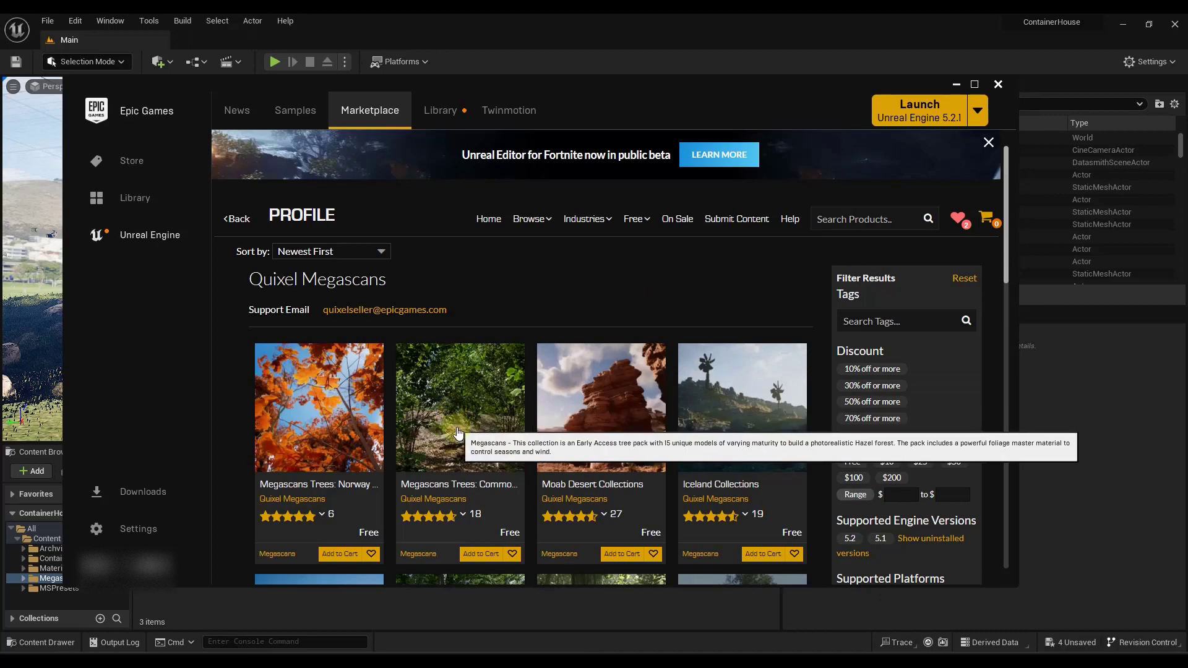
{"action": "left_click", "coordinate": [458, 433]}
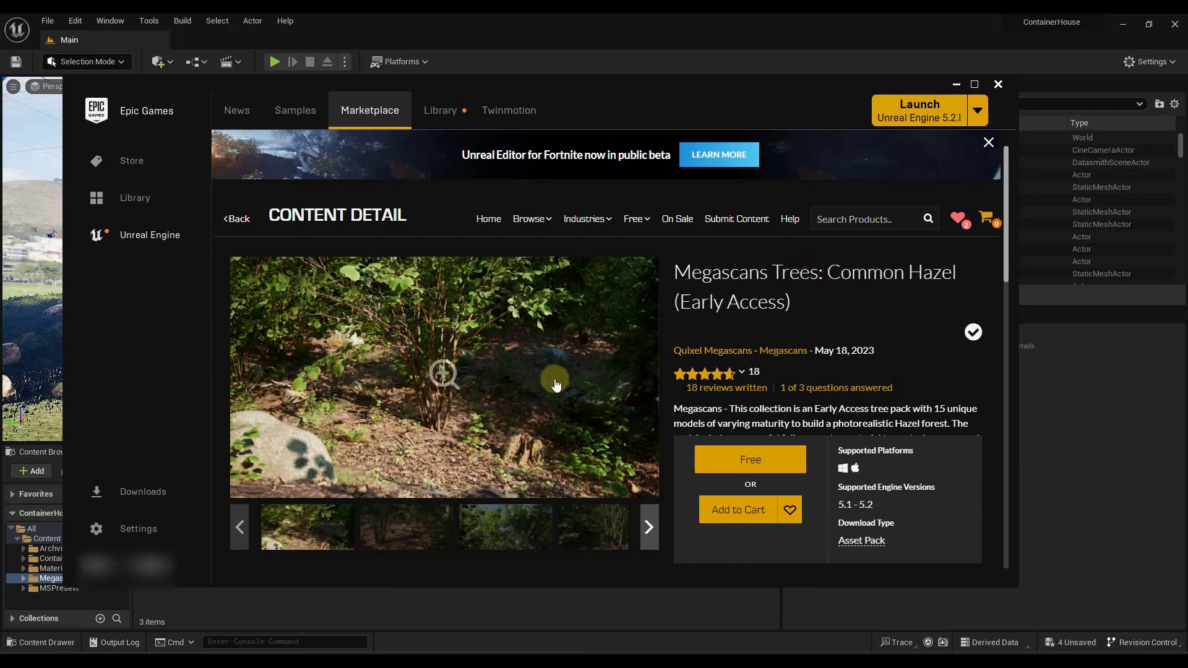
{"action": "scroll", "coordinate": [449, 365], "scroll_direction": "down", "scroll_amount": 2}
{"action": "left_click", "coordinate": [237, 157]}
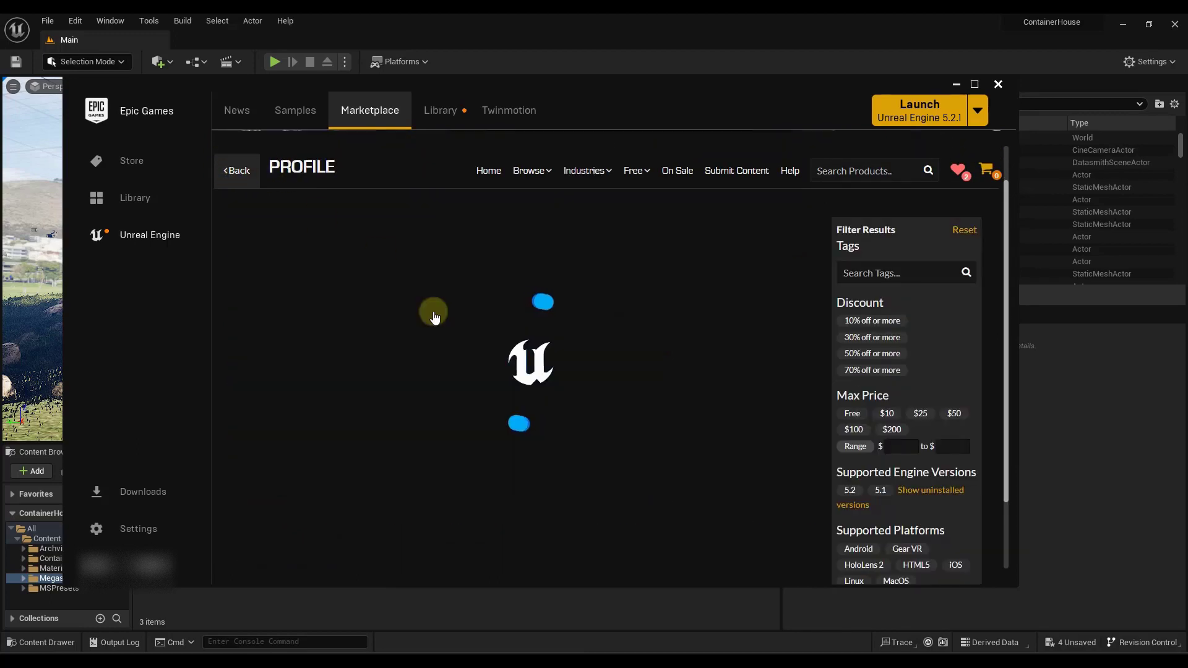
{"action": "scroll", "coordinate": [570, 418], "scroll_direction": "down", "scroll_amount": 2}
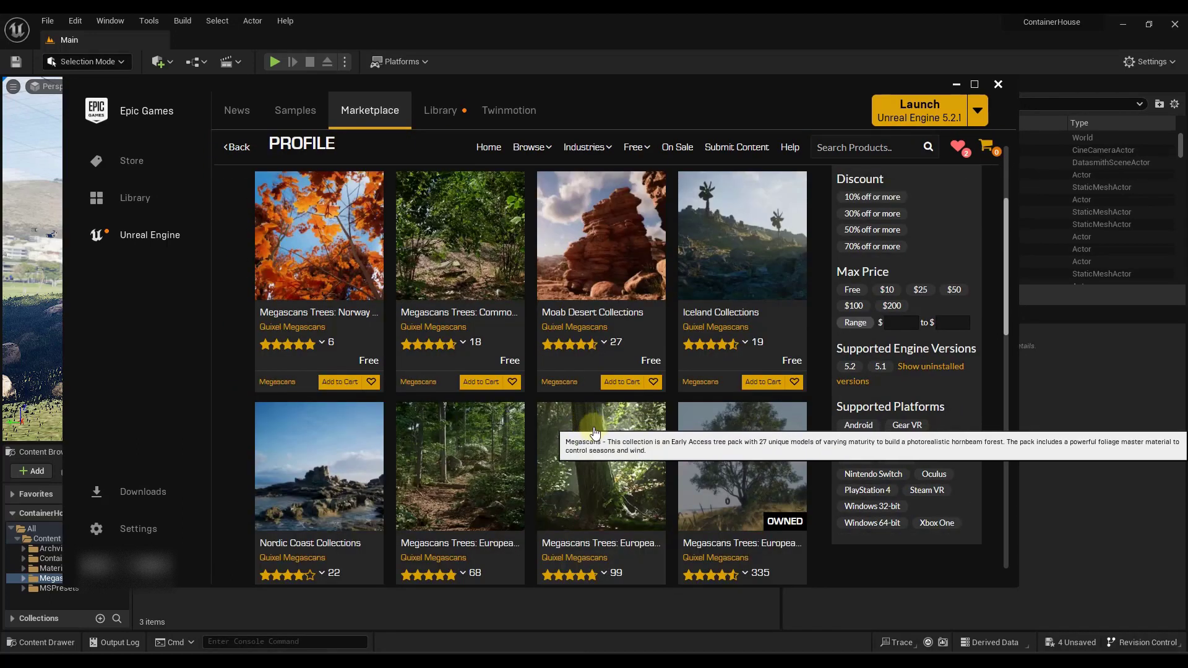
{"action": "scroll", "coordinate": [519, 458], "scroll_direction": "down", "scroll_amount": 2}
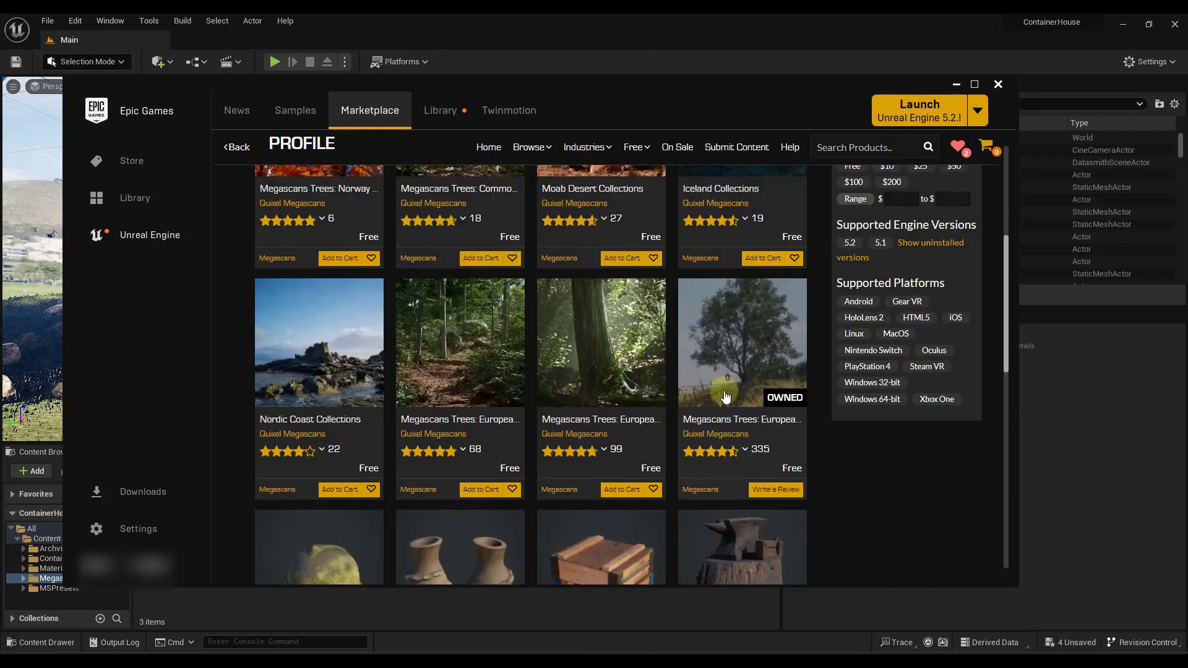
{"action": "scroll", "coordinate": [719, 396], "scroll_direction": "down", "scroll_amount": 1}
Try adding the Megascans European Black Alder tree pack to the ContainerHouse project, and cancel its installation
{"action": "left_click", "coordinate": [745, 334]}
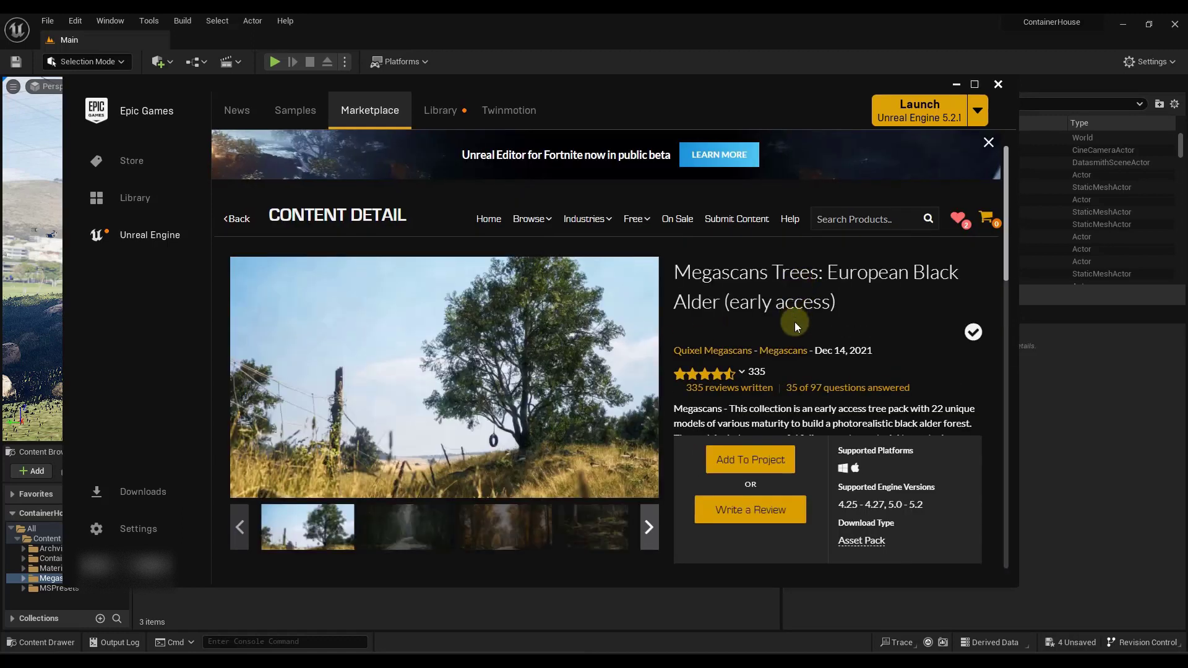
{"action": "scroll", "coordinate": [799, 318], "scroll_direction": "down", "scroll_amount": 2}
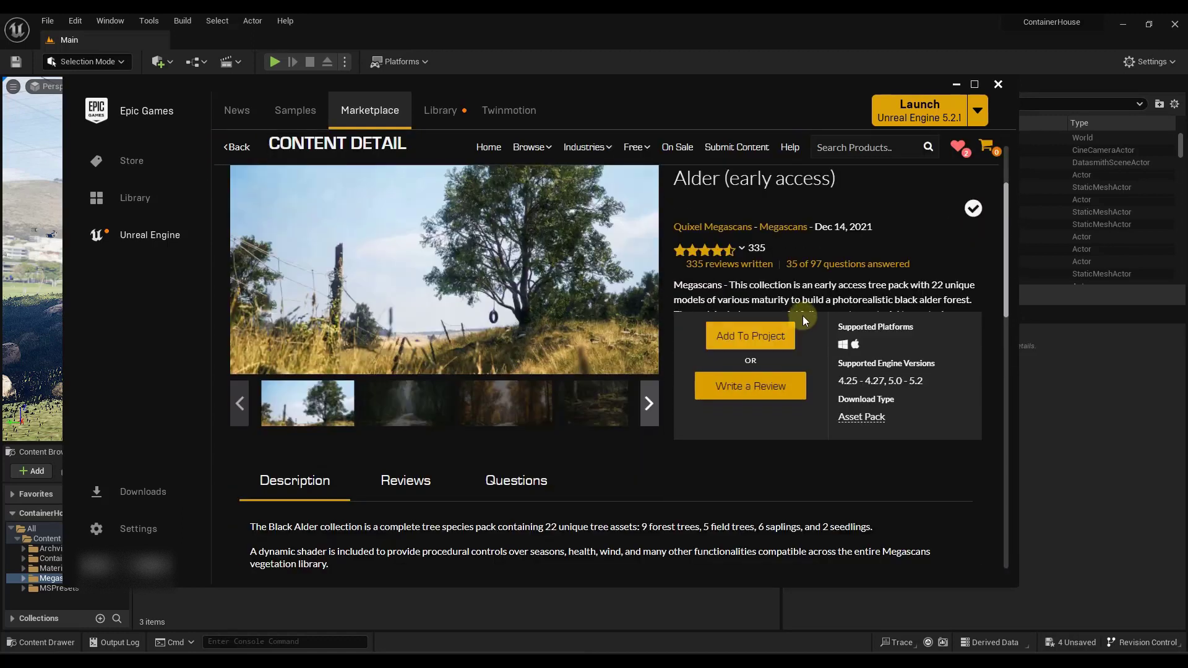
{"action": "left_click", "coordinate": [763, 340]}
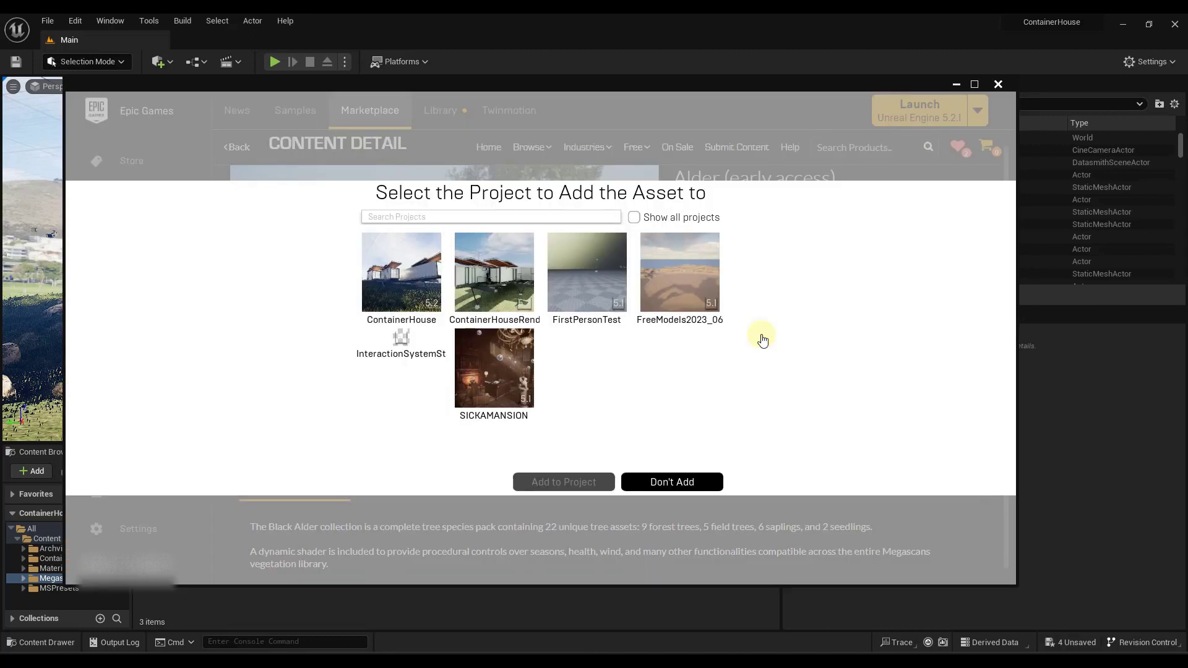
{"action": "left_click", "coordinate": [426, 304]}
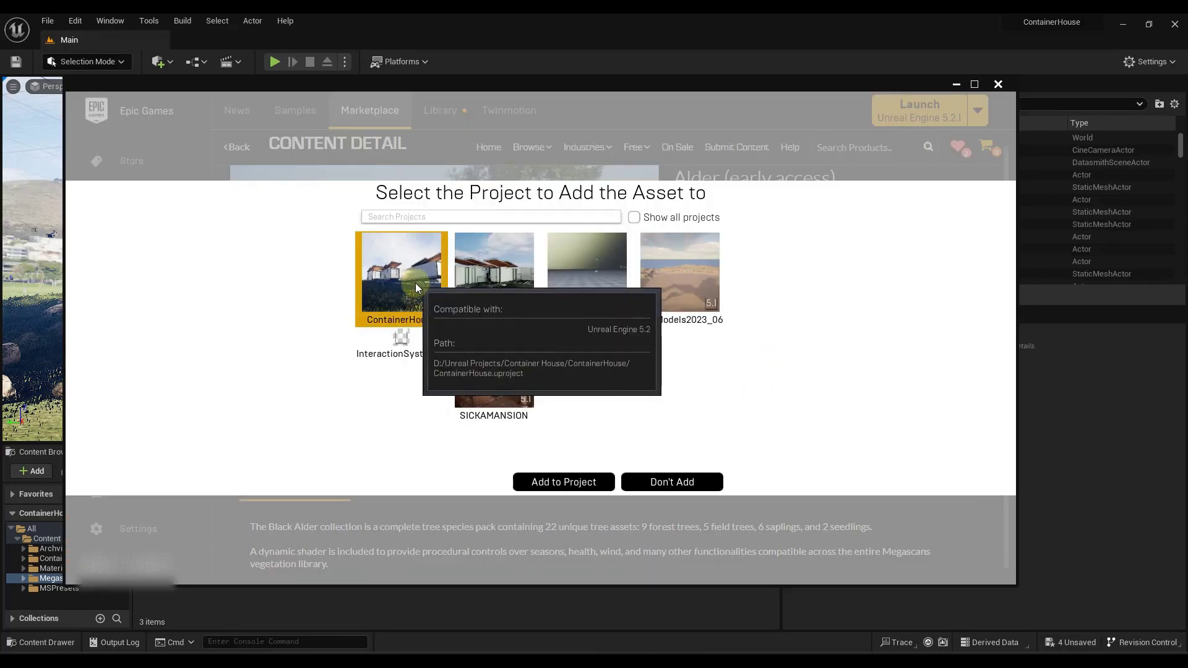
{"action": "left_click", "coordinate": [562, 483]}
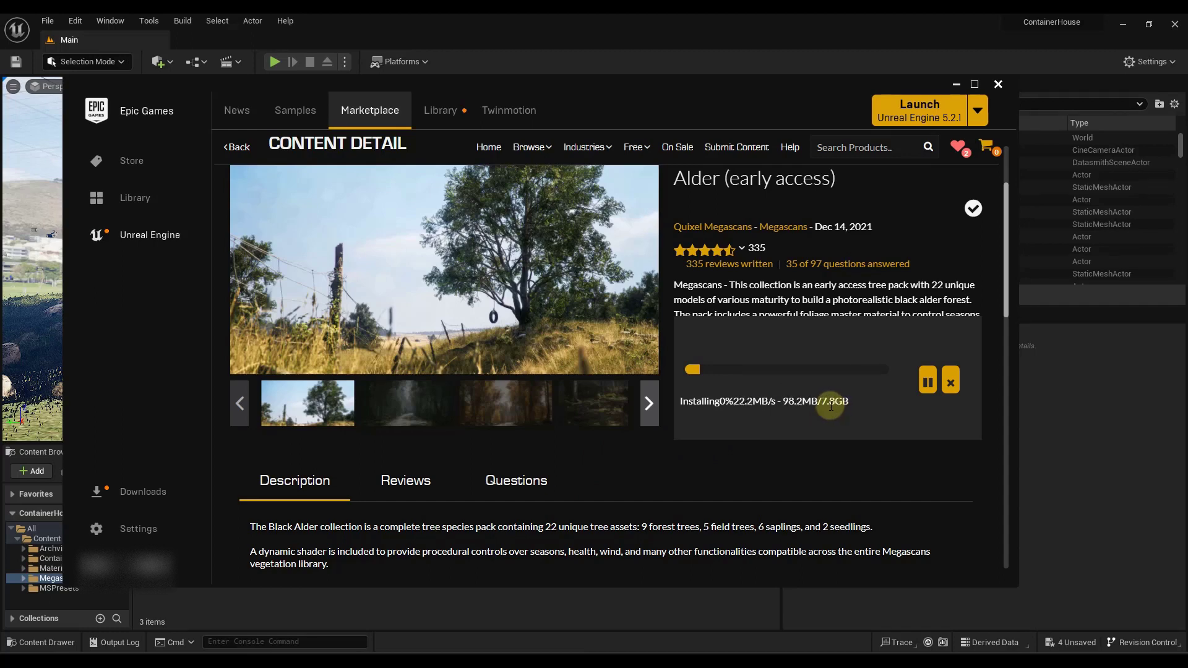
{"action": "left_click", "coordinate": [926, 382]}
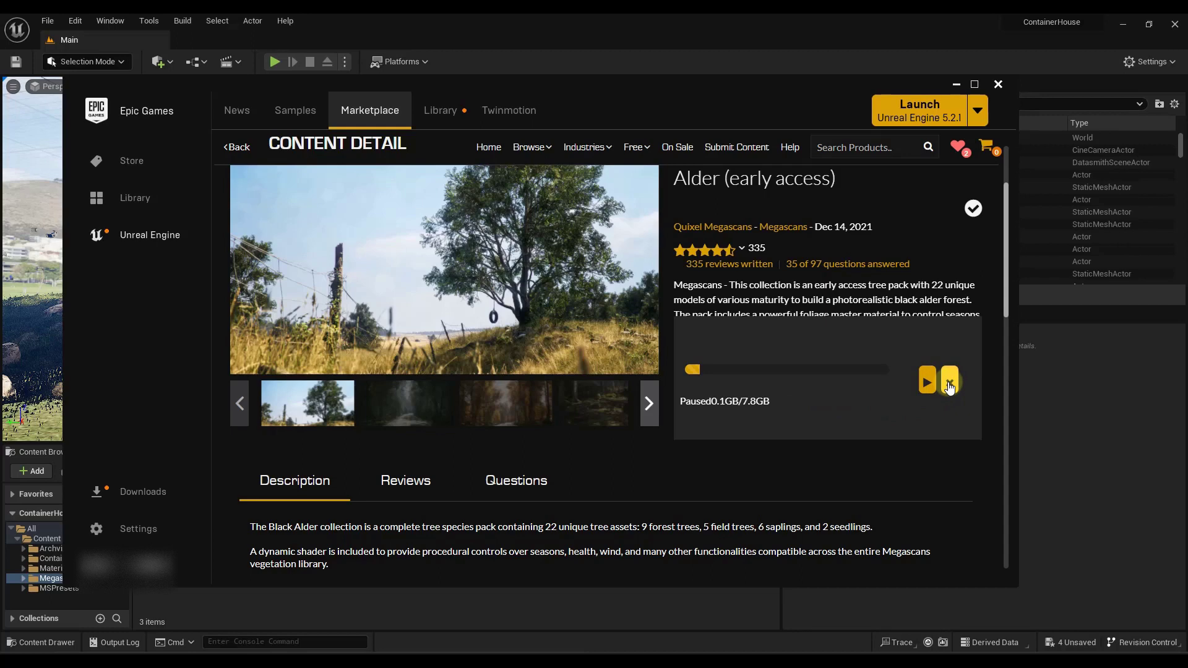
{"action": "left_click", "coordinate": [950, 385]}
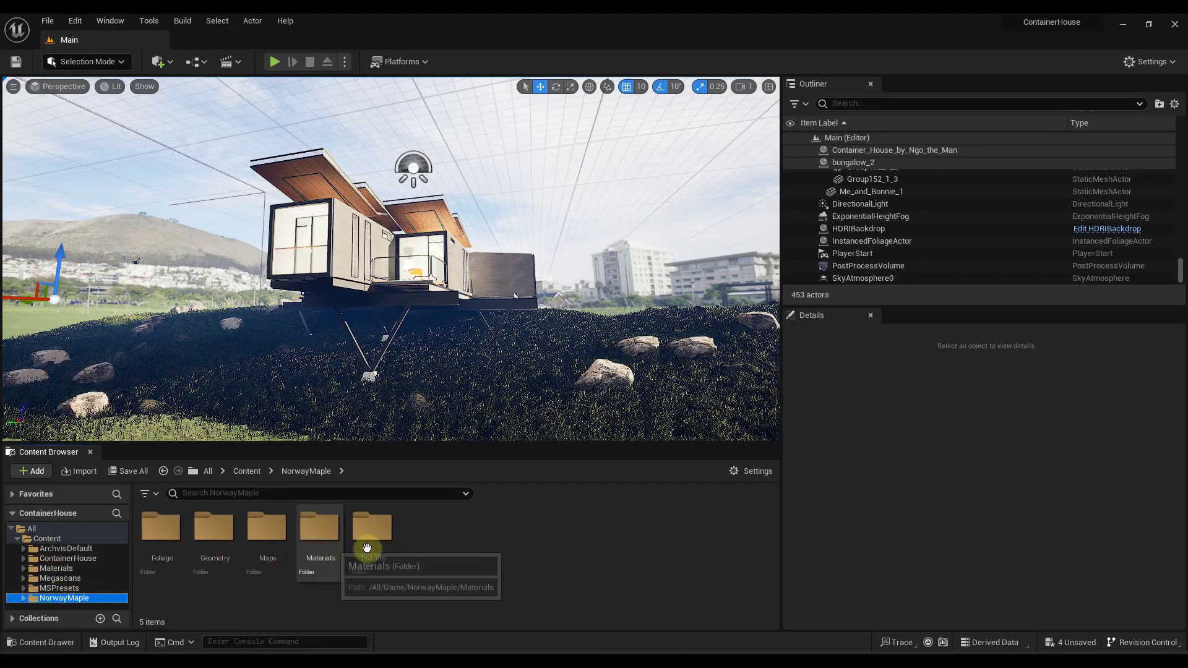
Back in Unreal Editor, enlarge the Content Browser and look through the NorwayMaple pack's Maps, Materials and Textures folders
{"action": "left_click_drag", "start_coordinate": [370, 444], "coordinate": [371, 424]}
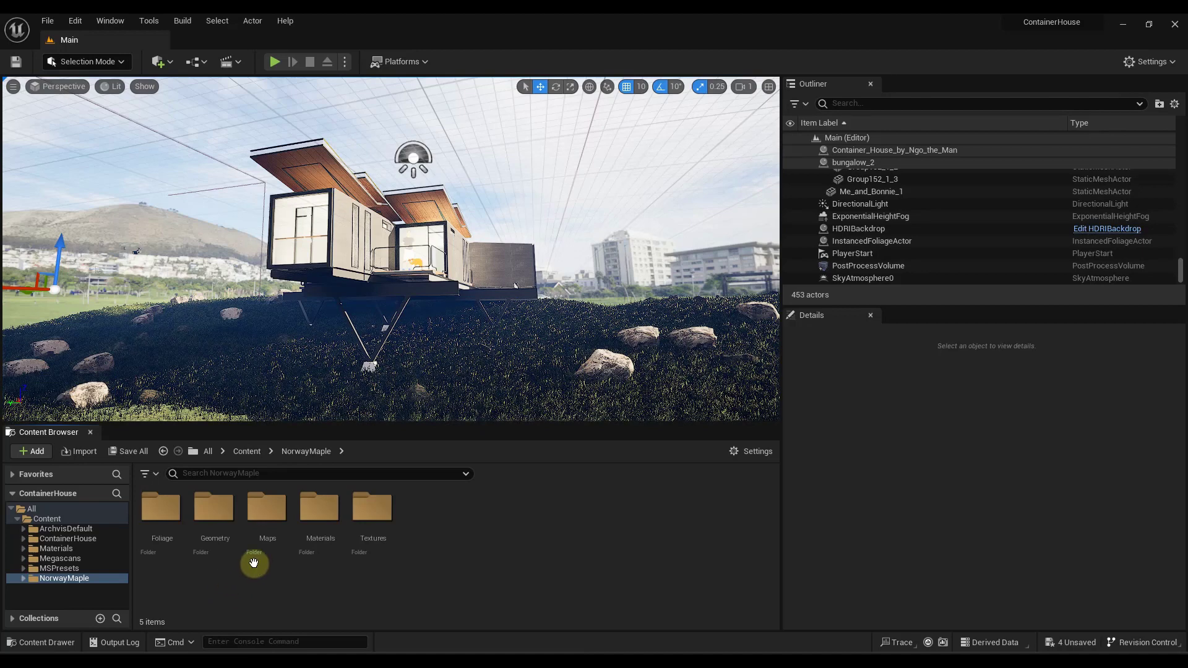
{"action": "double_click", "coordinate": [253, 525]}
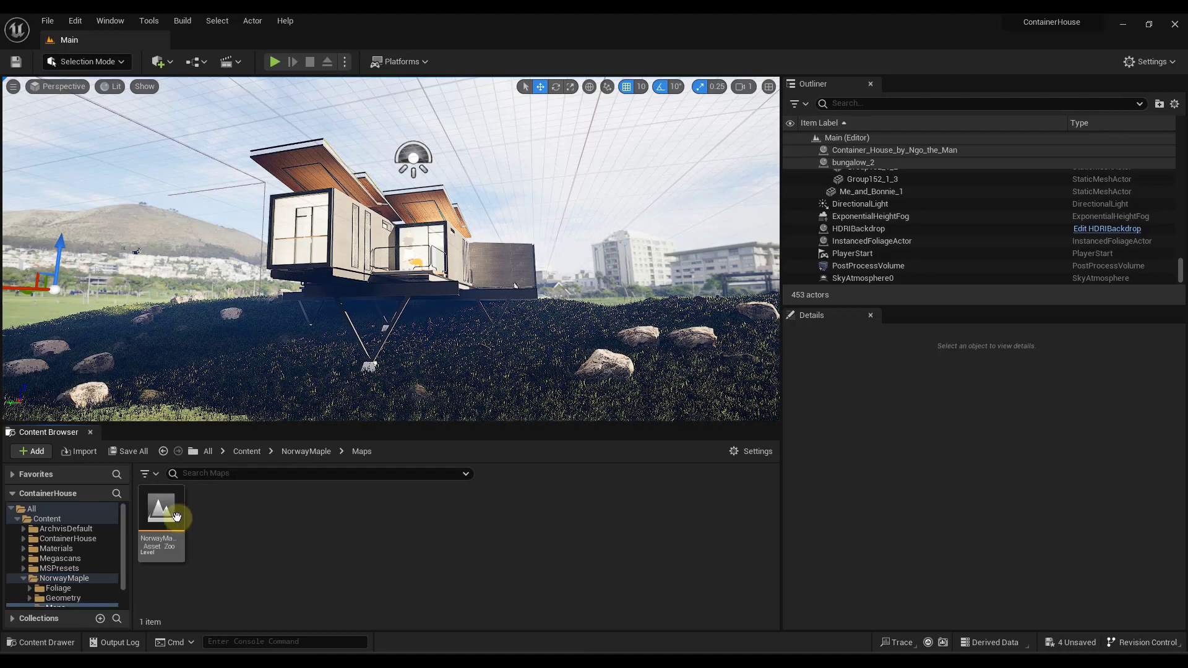
{"action": "left_click", "coordinate": [314, 453]}
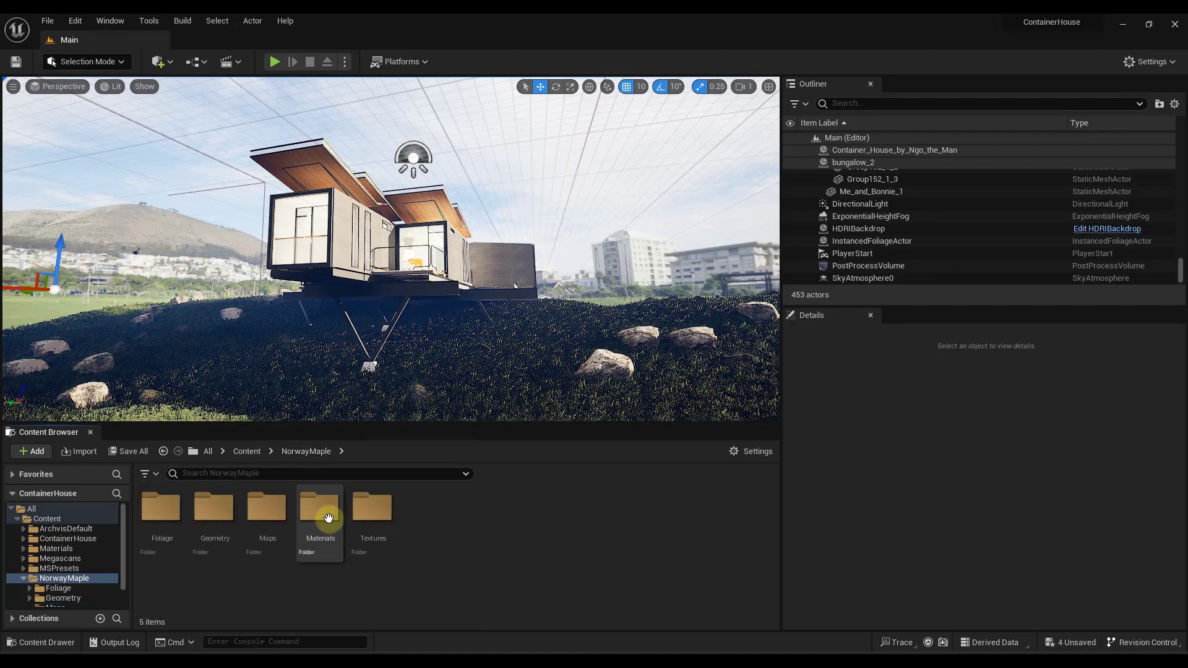
{"action": "double_click", "coordinate": [323, 498]}
{"action": "left_click", "coordinate": [313, 453]}
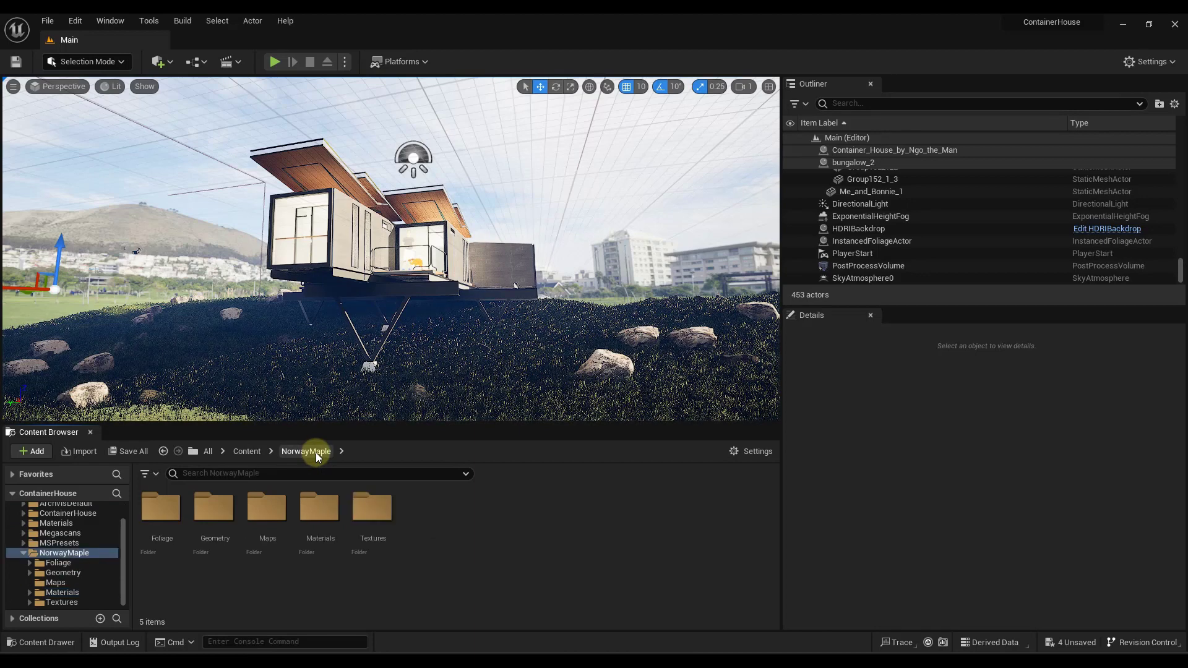
{"action": "double_click", "coordinate": [372, 507]}
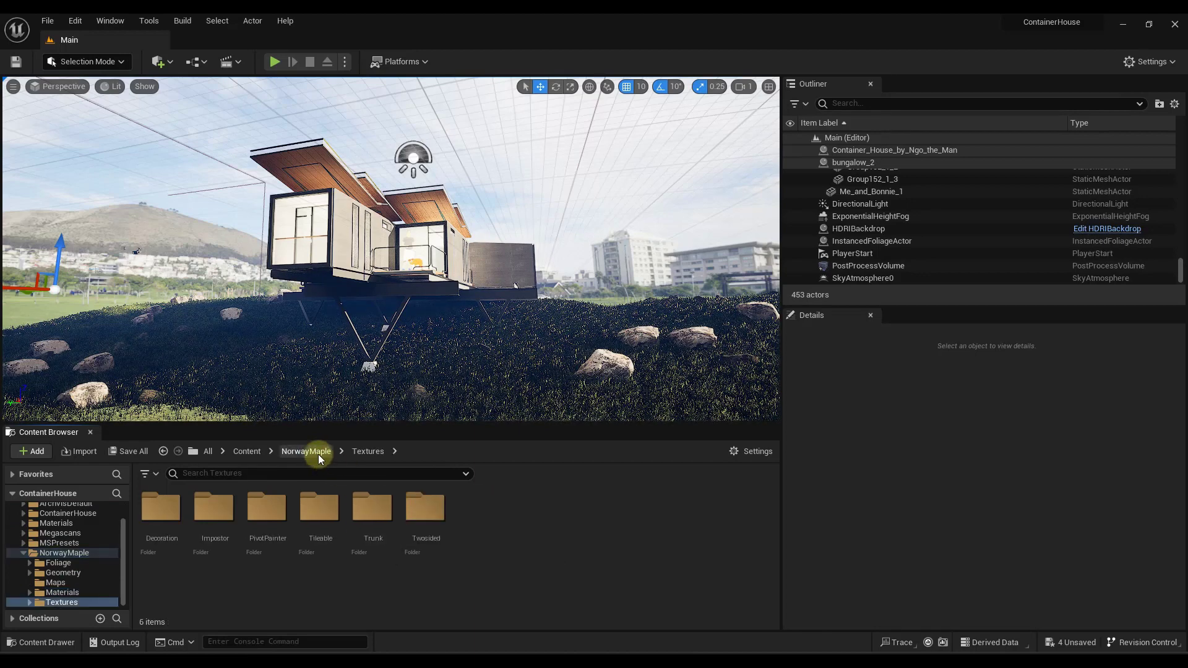
{"action": "left_click", "coordinate": [320, 457]}
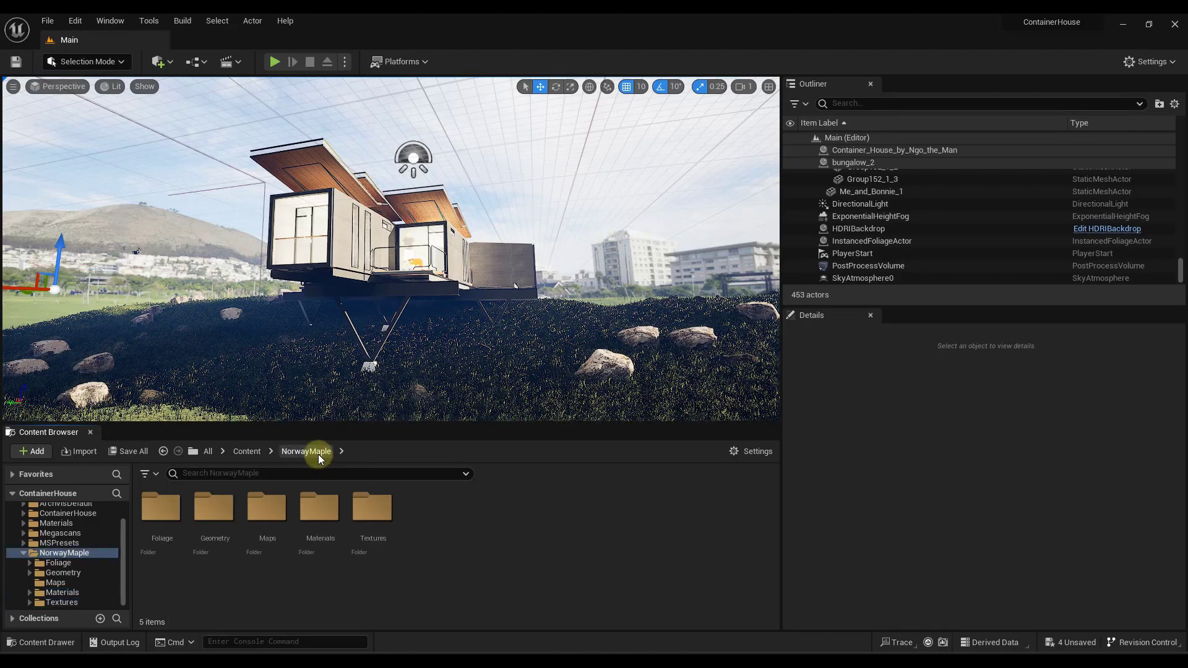
Open the NorwayMaple pack's Geometry/PivotPainter folder and look over its tree meshes
{"action": "double_click", "coordinate": [217, 518]}
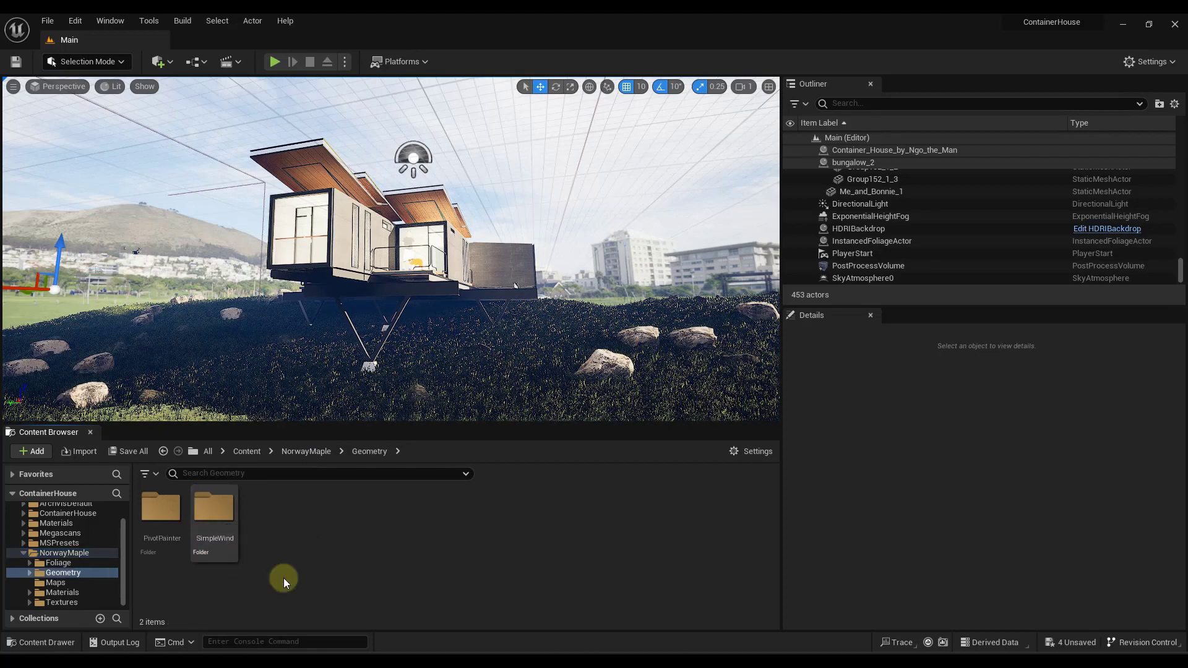
{"action": "double_click", "coordinate": [169, 550]}
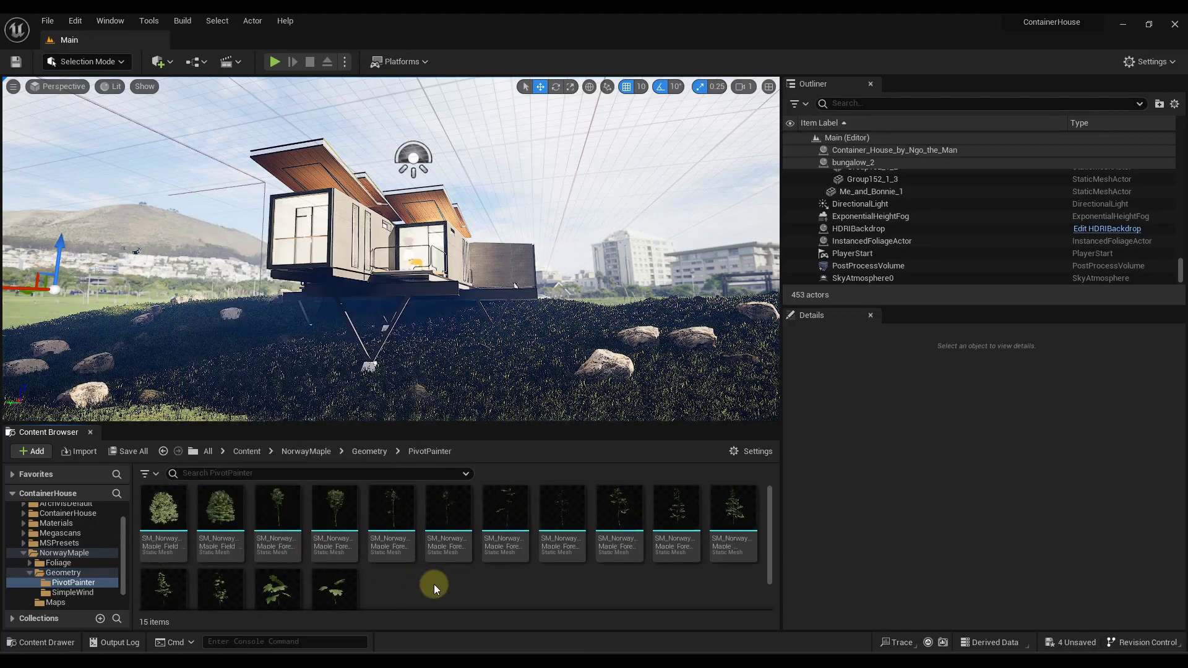
{"action": "scroll", "coordinate": [433, 584], "scroll_direction": "down", "scroll_amount": 1}
{"action": "scroll", "coordinate": [432, 581], "scroll_direction": "up", "scroll_amount": 1}
Place the SM_NorwayMaple_Field_02_PP tree on the grassy mound and move it farther away behind the container house
{"action": "key", "text": "s"}
{"action": "right_click_drag", "start_coordinate": [497, 263], "coordinate": [455, 245]}
{"action": "key", "text": "d"}
{"action": "mouse_move", "coordinate": [221, 517]}
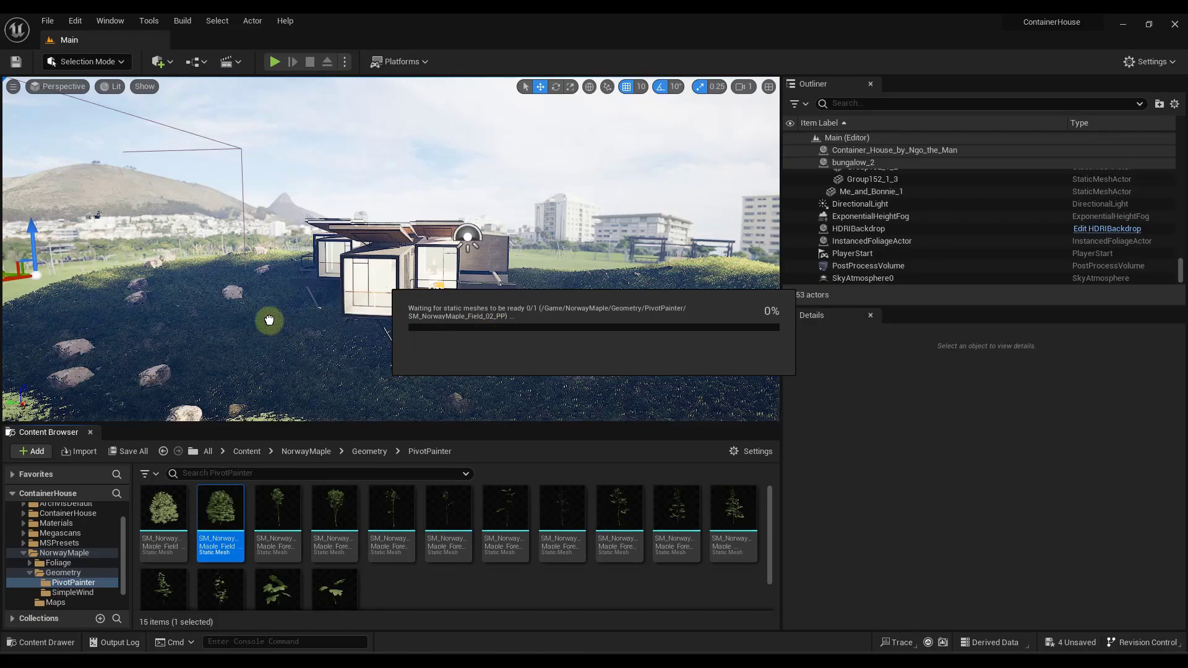
{"action": "left_click_drag", "start_coordinate": [273, 323], "coordinate": [261, 290]}
{"action": "key", "text": "a"}
{"action": "right_click_drag", "start_coordinate": [261, 290], "coordinate": [324, 290]}
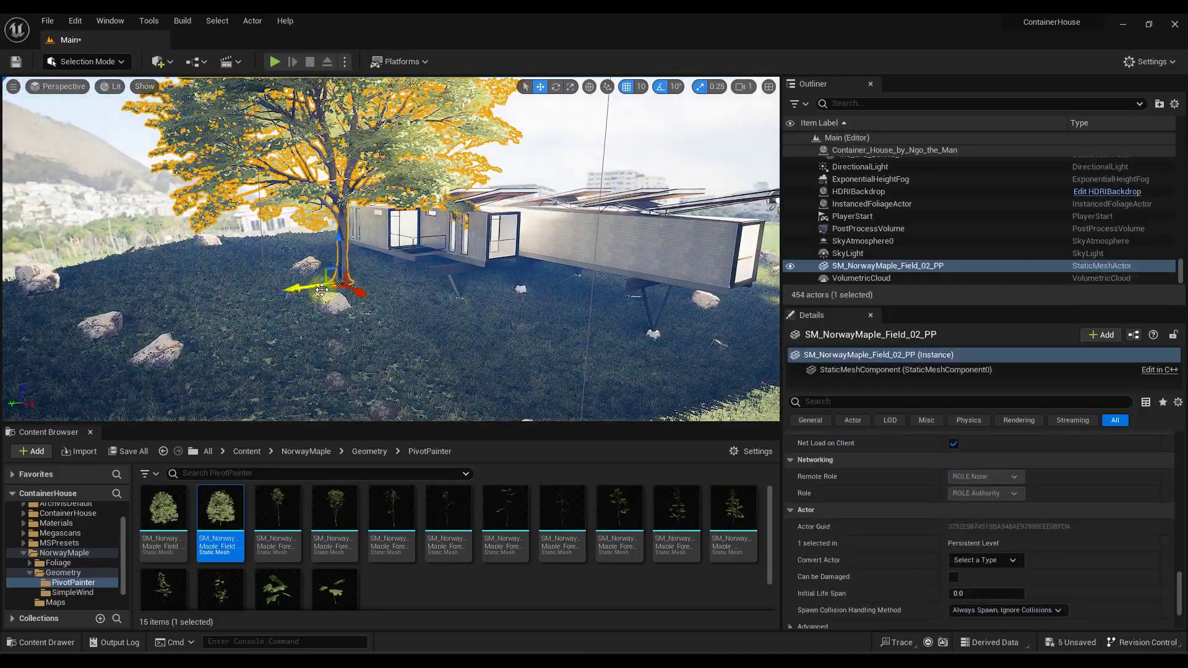
{"action": "left_click_drag", "start_coordinate": [332, 290], "coordinate": [255, 270]}
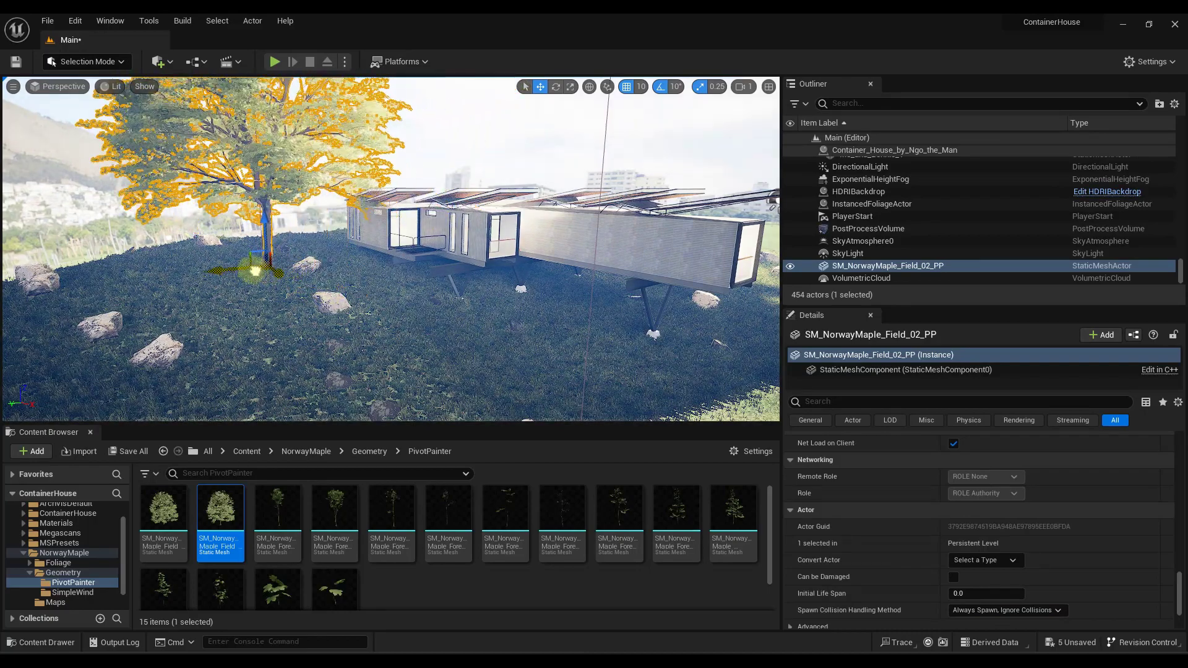
Place two SM_NorwayMaple_Field_01_PP trees on the grass beside the container house and scale the second one down
{"action": "key", "text": "d"}
{"action": "right_click_drag", "start_coordinate": [398, 295], "coordinate": [291, 246]}
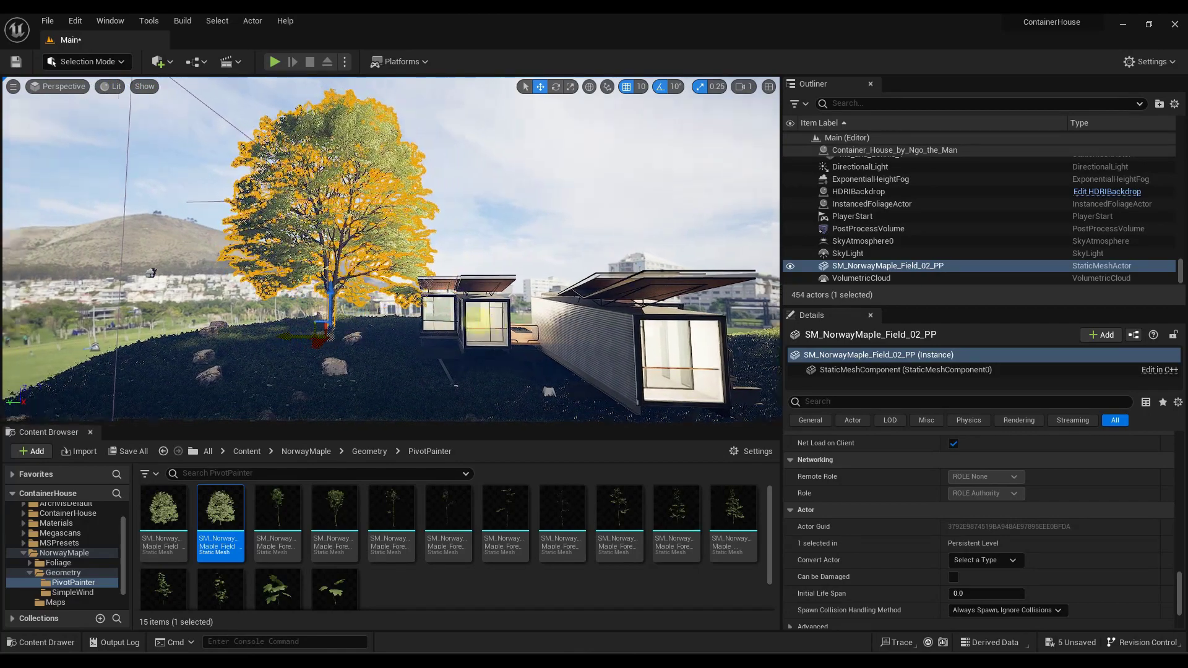
{"action": "key", "text": "s"}
{"action": "right_click_drag", "start_coordinate": [477, 312], "coordinate": [472, 327]}
{"action": "key", "text": "d"}
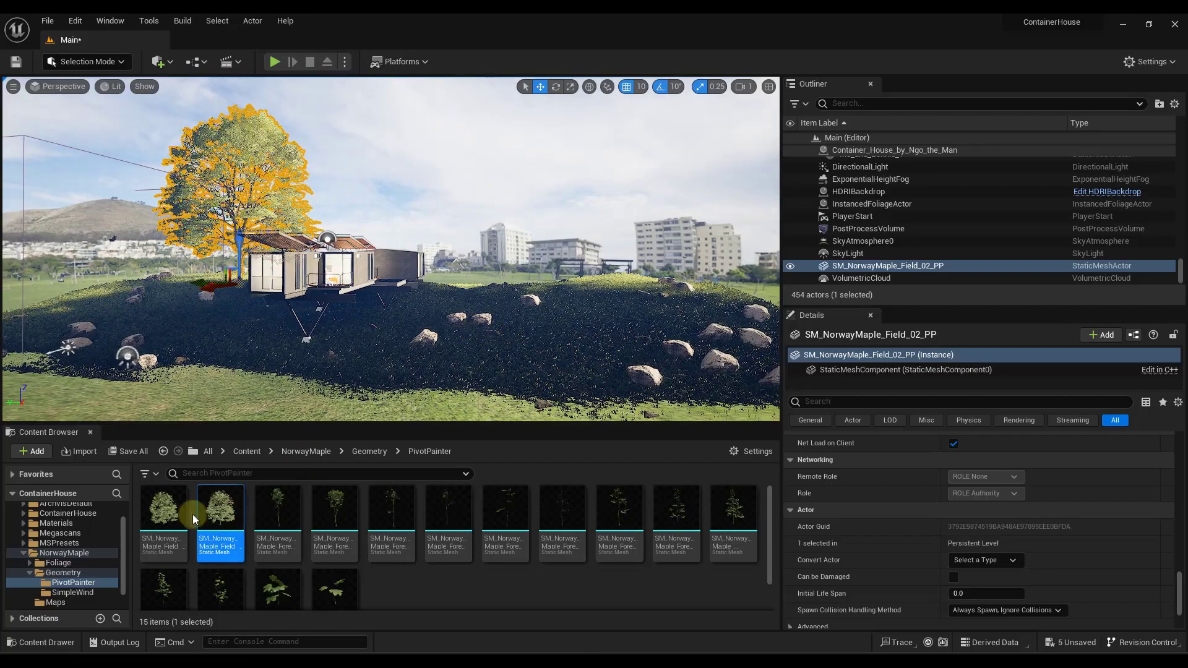
{"action": "left_click", "coordinate": [165, 511]}
{"action": "left_click_drag", "start_coordinate": [165, 511], "coordinate": [115, 290]}
{"action": "left_click_drag", "start_coordinate": [163, 514], "coordinate": [32, 322]}
{"action": "mouse_move", "coordinate": [254, 328]}
{"action": "right_mouse_down"}
{"action": "mouse_move", "coordinate": [257, 344]}
{"action": "mouse_move", "coordinate": [242, 328]}
{"action": "right_mouse_up"}
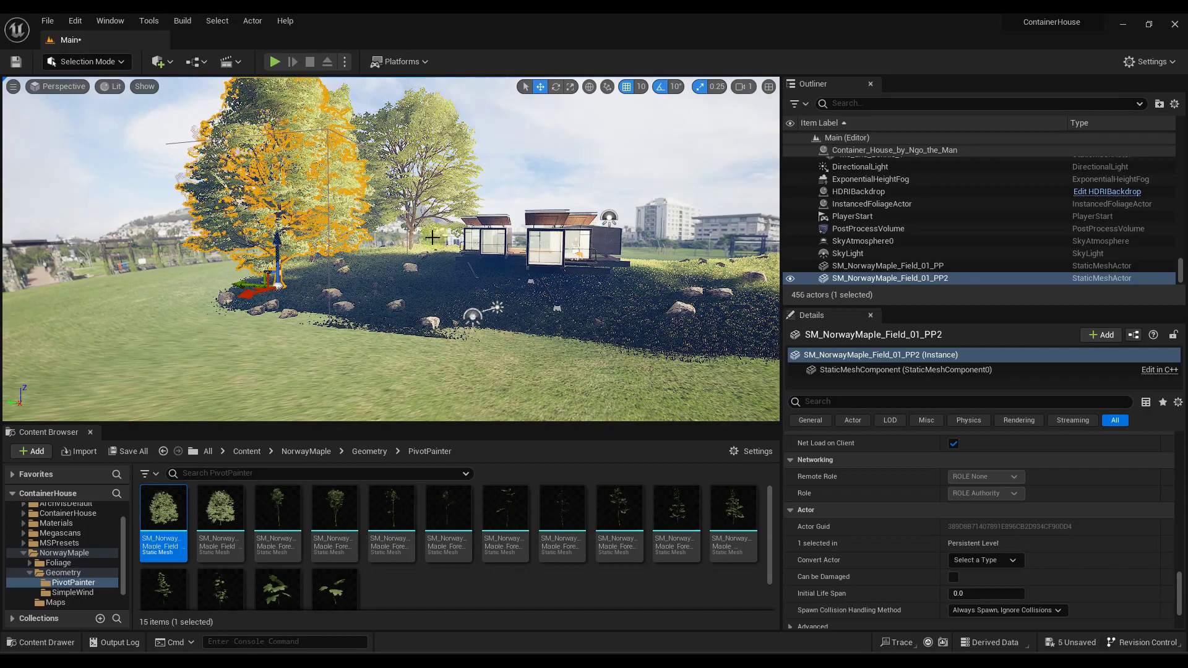
{"action": "key", "text": "d"}
{"action": "right_click_drag", "start_coordinate": [416, 258], "coordinate": [351, 265]}
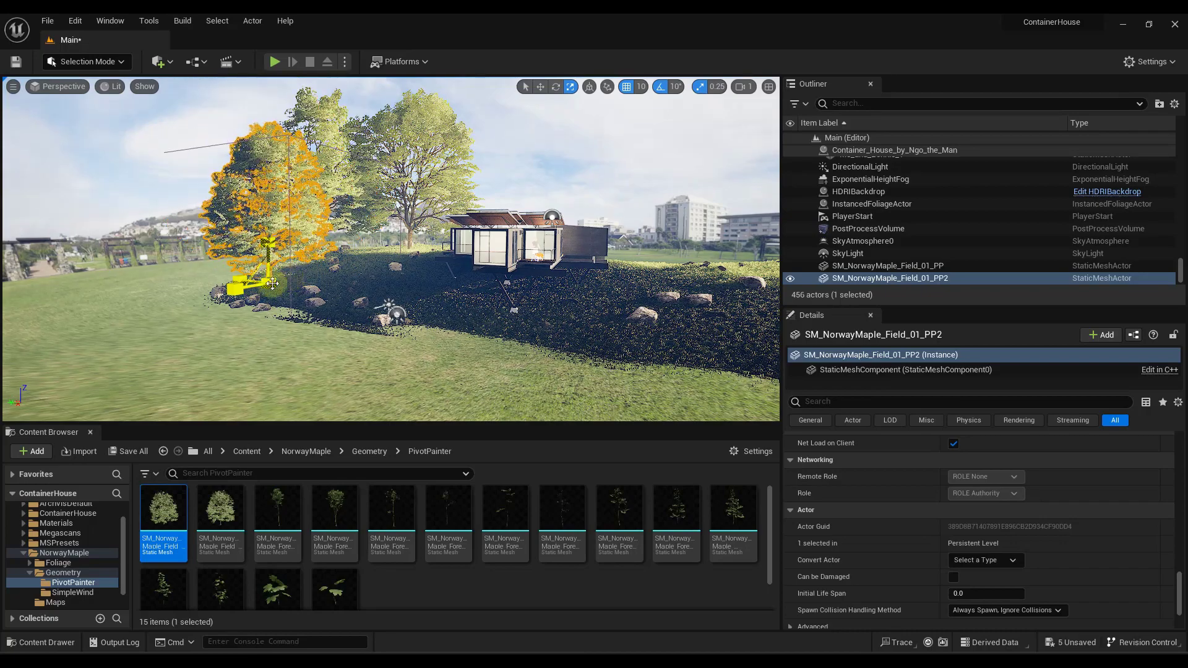
Place a slender SM_NorwayMaple_Forest_01_PP tree on the grassy slope on the opposite side of the house from the field maples
{"action": "mouse_move", "coordinate": [416, 301]}
{"action": "right_mouse_down"}
{"action": "mouse_move", "coordinate": [446, 305]}
{"action": "mouse_move", "coordinate": [422, 315]}
{"action": "mouse_move", "coordinate": [411, 297]}
{"action": "right_mouse_up"}
{"action": "left_click", "coordinate": [278, 506]}
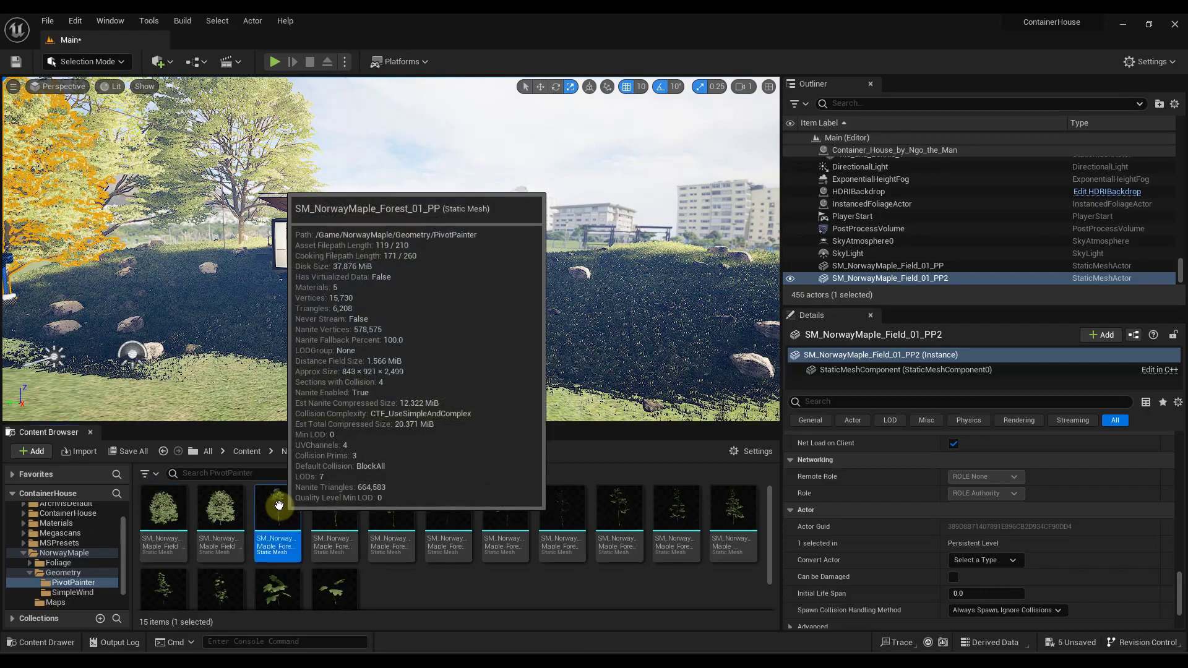
{"action": "left_click_drag", "start_coordinate": [279, 506], "coordinate": [488, 278]}
{"action": "left_click_drag", "start_coordinate": [334, 506], "coordinate": [530, 287]}
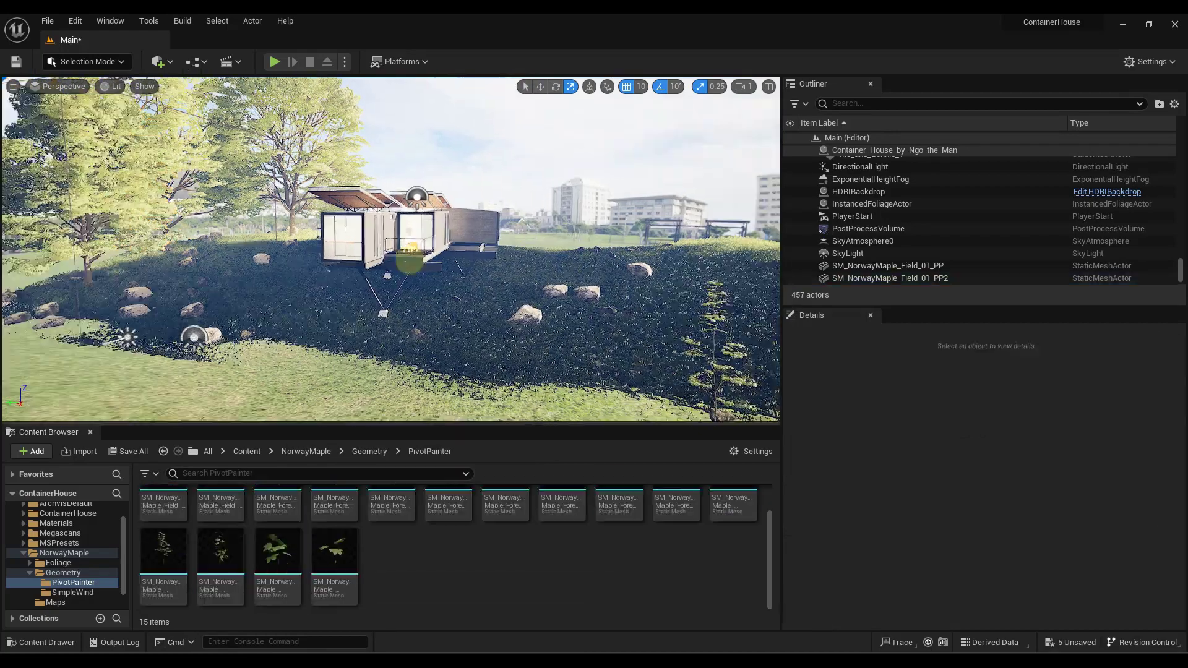
{"action": "right_click_drag", "start_coordinate": [411, 262], "coordinate": [409, 261]}
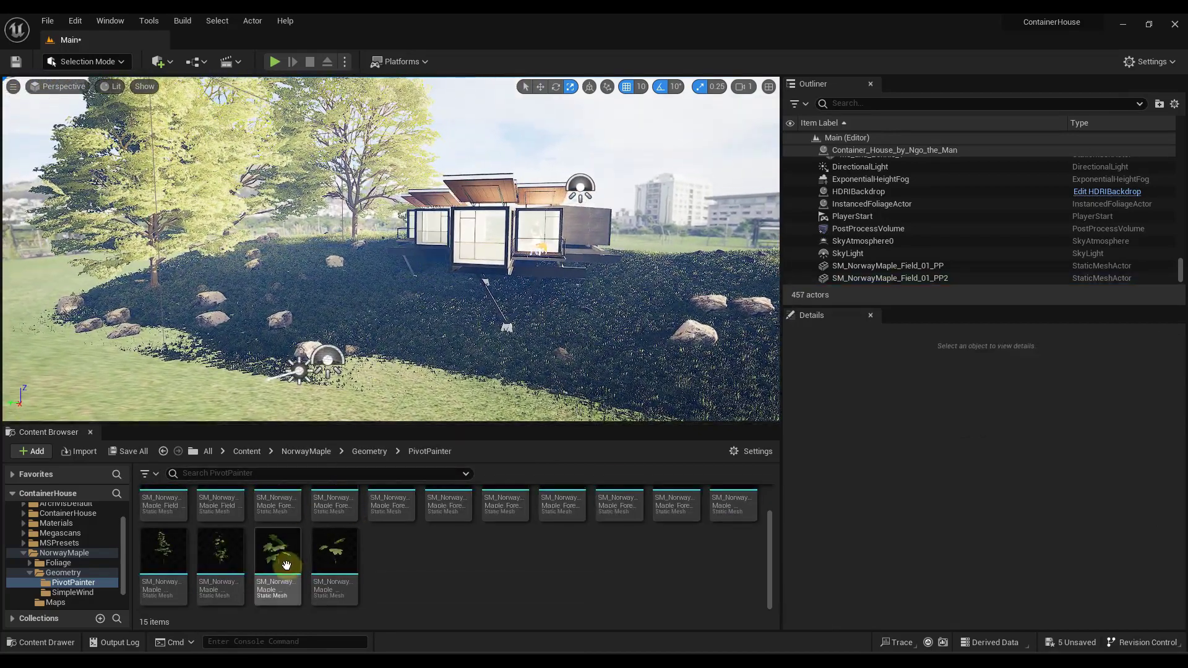
Switch to foliage mode and add the first small Norway maple mesh from the PivotPainter folder's second row to the foliage palette
{"action": "left_click", "coordinate": [86, 62]}
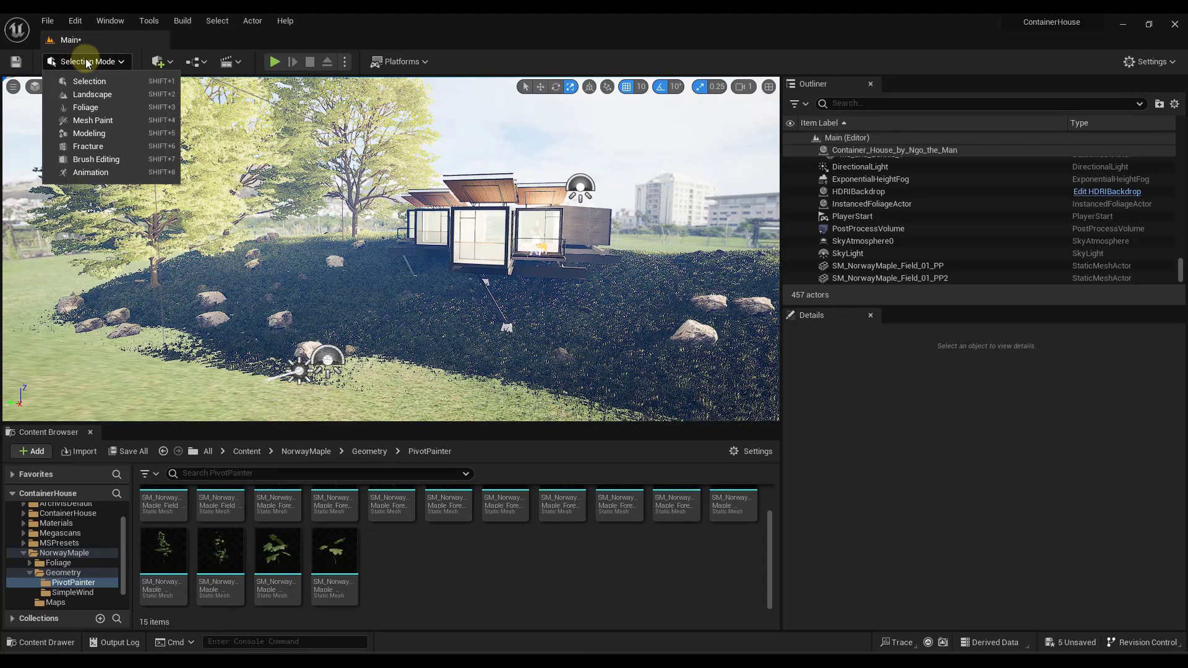
{"action": "left_click", "coordinate": [97, 112]}
{"action": "right_click_drag", "start_coordinate": [428, 254], "coordinate": [428, 250]}
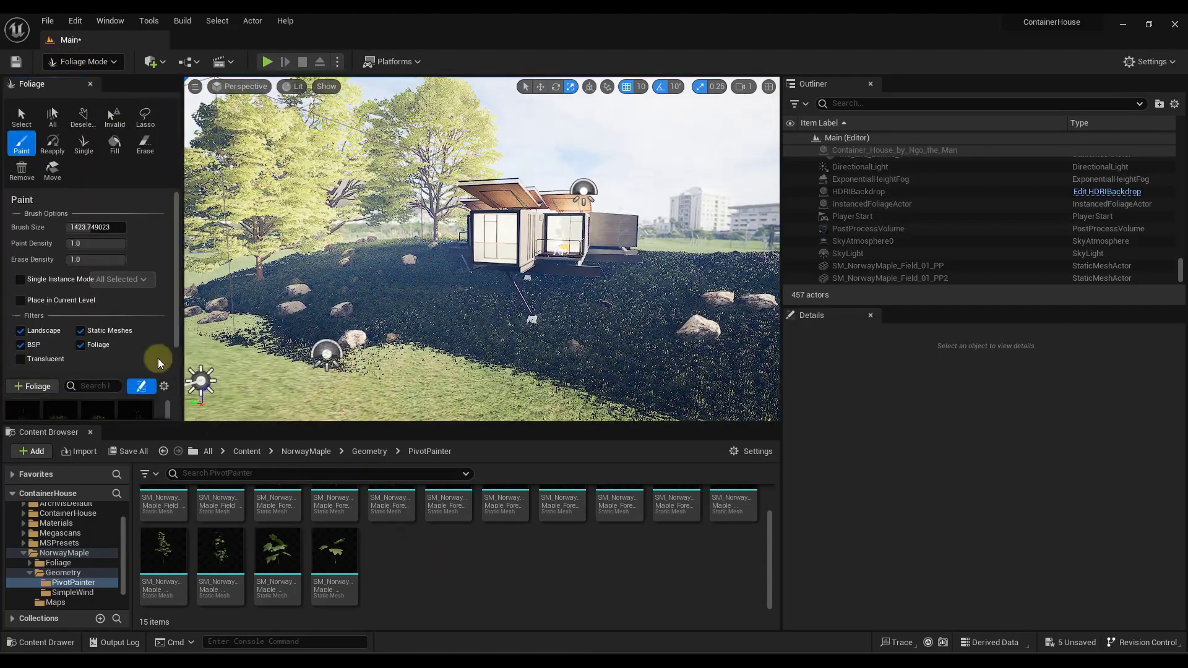
{"action": "scroll", "coordinate": [140, 314], "scroll_direction": "down", "scroll_amount": 5}
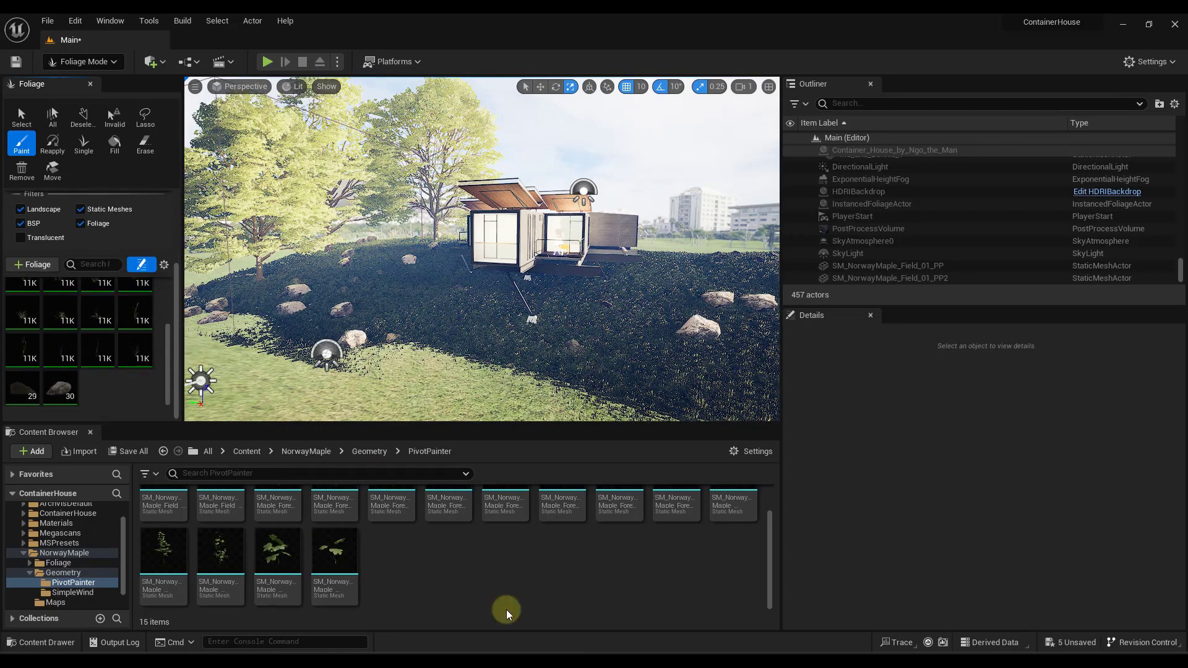
{"action": "scroll", "coordinate": [508, 591], "scroll_direction": "up", "scroll_amount": 2}
{"action": "scroll", "coordinate": [531, 575], "scroll_direction": "down", "scroll_amount": 2}
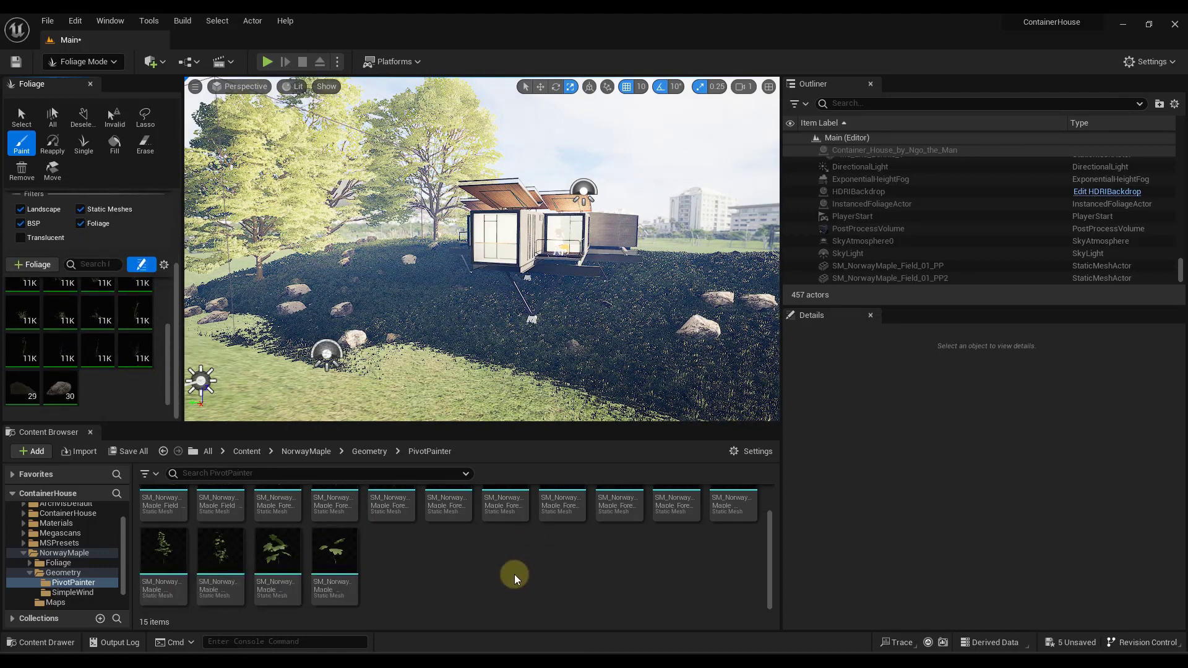
{"action": "left_click", "coordinate": [163, 540]}
{"action": "left_click_drag", "start_coordinate": [163, 540], "coordinate": [127, 403]}
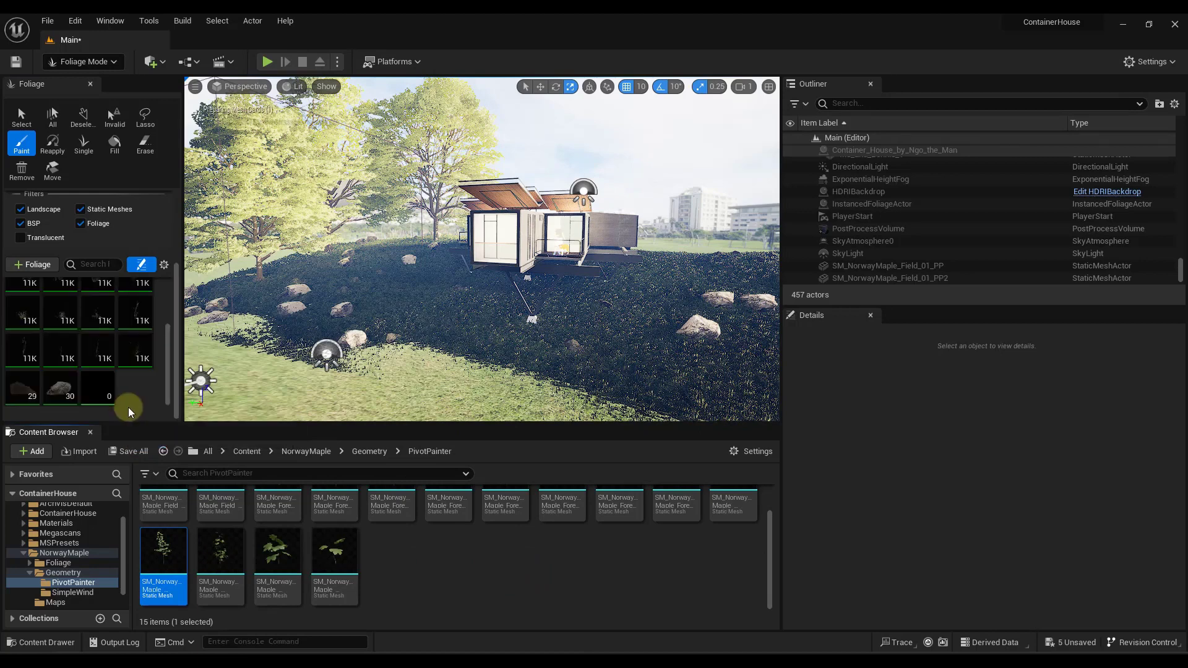
Add the second small maple mesh in the lower row, the first row's last mesh and SM_NorwayMaple_Forest_08_PP to the foliage palette
{"action": "left_click_drag", "start_coordinate": [217, 548], "coordinate": [149, 396]}
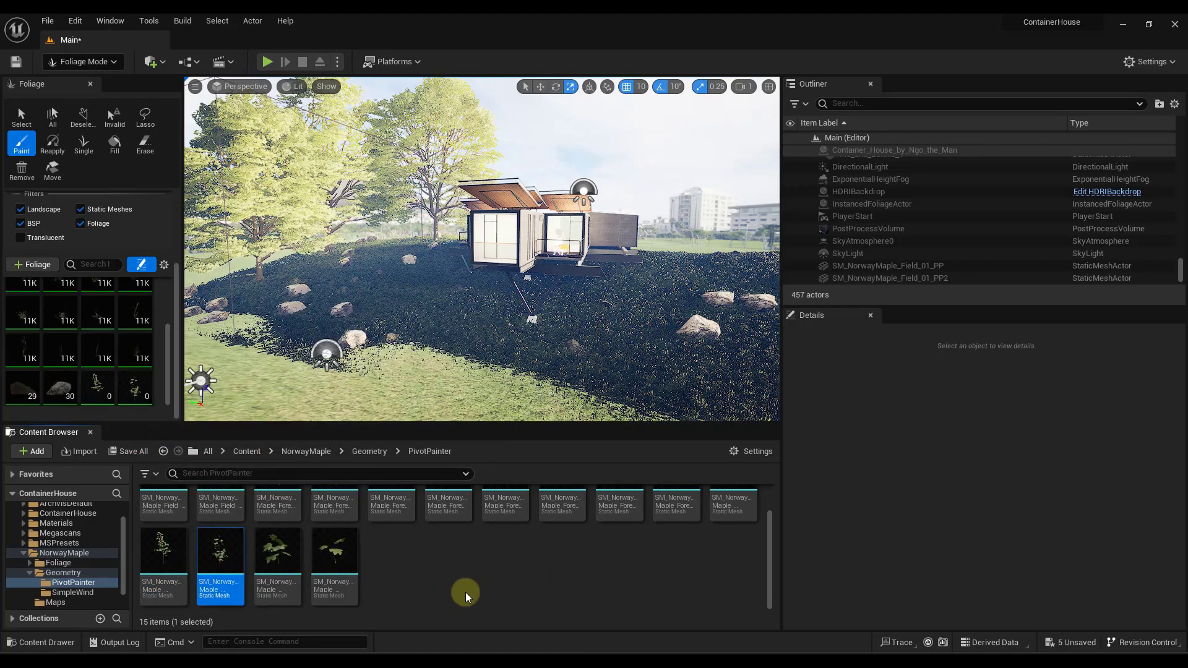
{"action": "scroll", "coordinate": [495, 575], "scroll_direction": "up", "scroll_amount": 2}
{"action": "left_click_drag", "start_coordinate": [729, 510], "coordinate": [154, 393]}
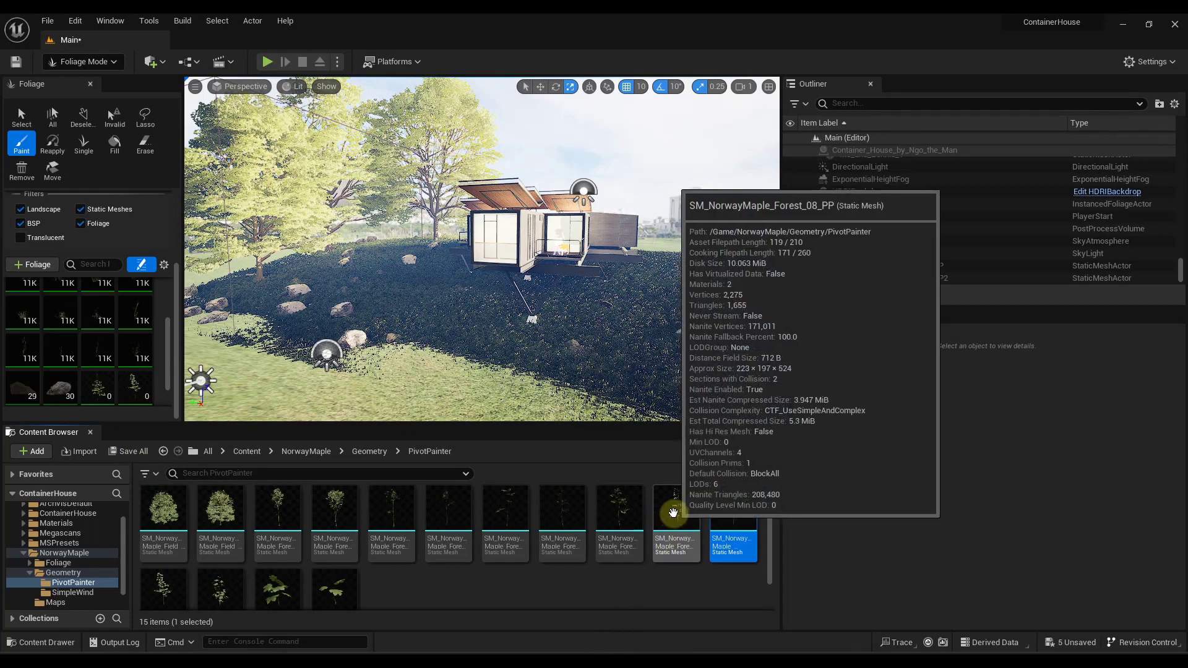
{"action": "left_click_drag", "start_coordinate": [675, 511], "coordinate": [130, 392]}
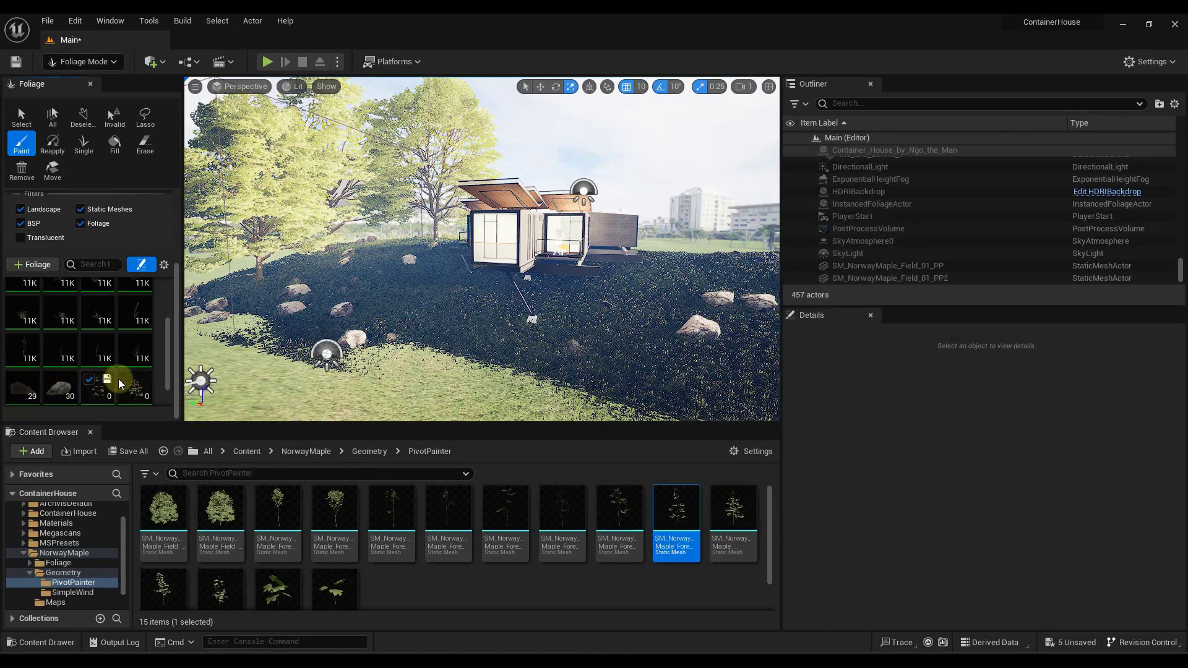
Select the four Norway maple foliage types in the palette and set their painting density to 1
{"action": "left_click", "coordinate": [126, 379]}
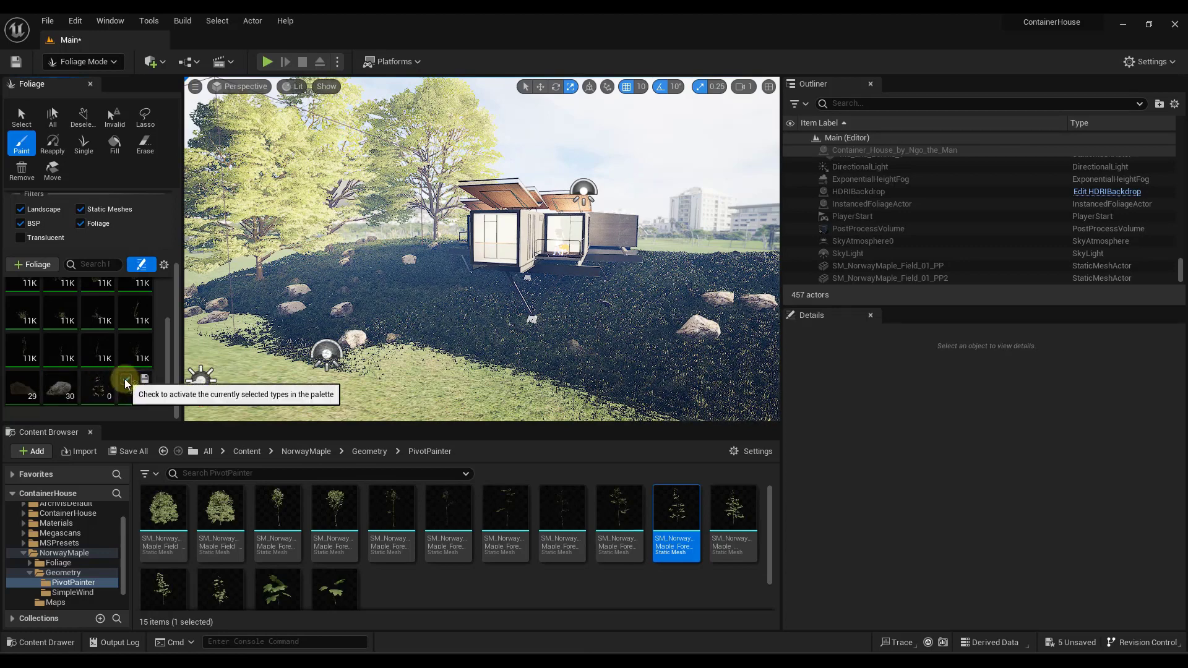
{"action": "scroll", "coordinate": [116, 397], "scroll_direction": "down", "scroll_amount": 2}
{"action": "left_click", "coordinate": [97, 361]}
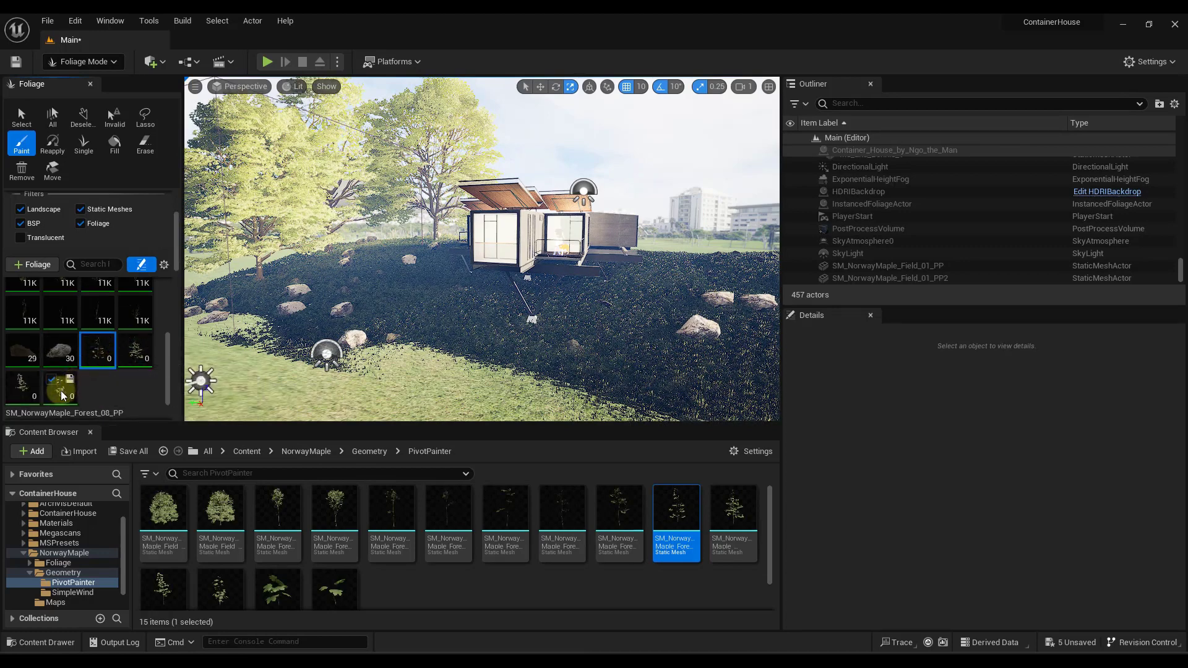
{"action": "left_click", "coordinate": [62, 393], "text": "shift"}
{"action": "scroll", "coordinate": [115, 380], "scroll_direction": "down", "scroll_amount": 5}
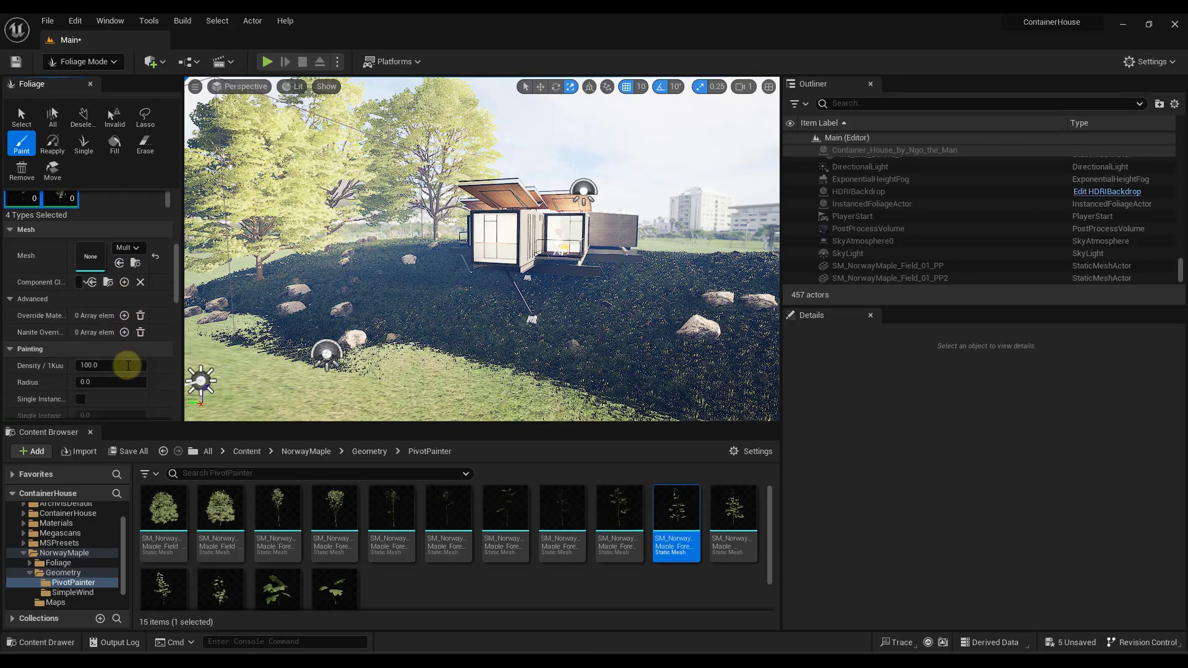
{"action": "left_click", "coordinate": [124, 326]}
{"action": "type", "text": "1"}
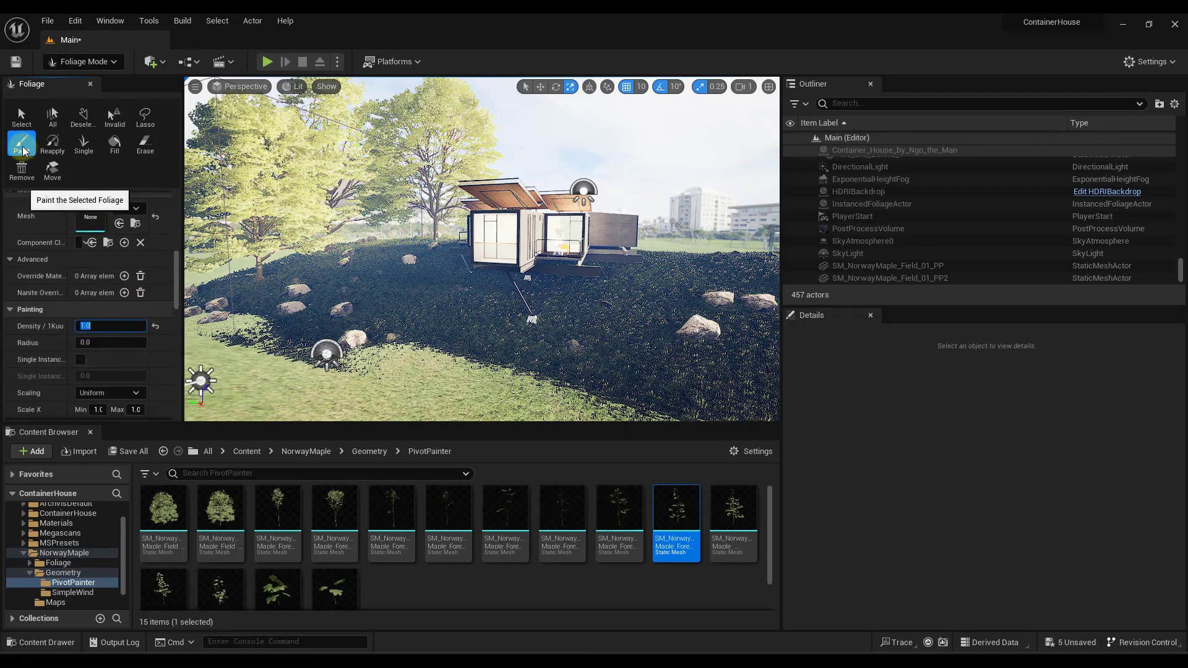
Enlarge the foliage brush and paint sparse maple saplings on the grassy ground around the container house
{"action": "key", "text": "bracketright"}
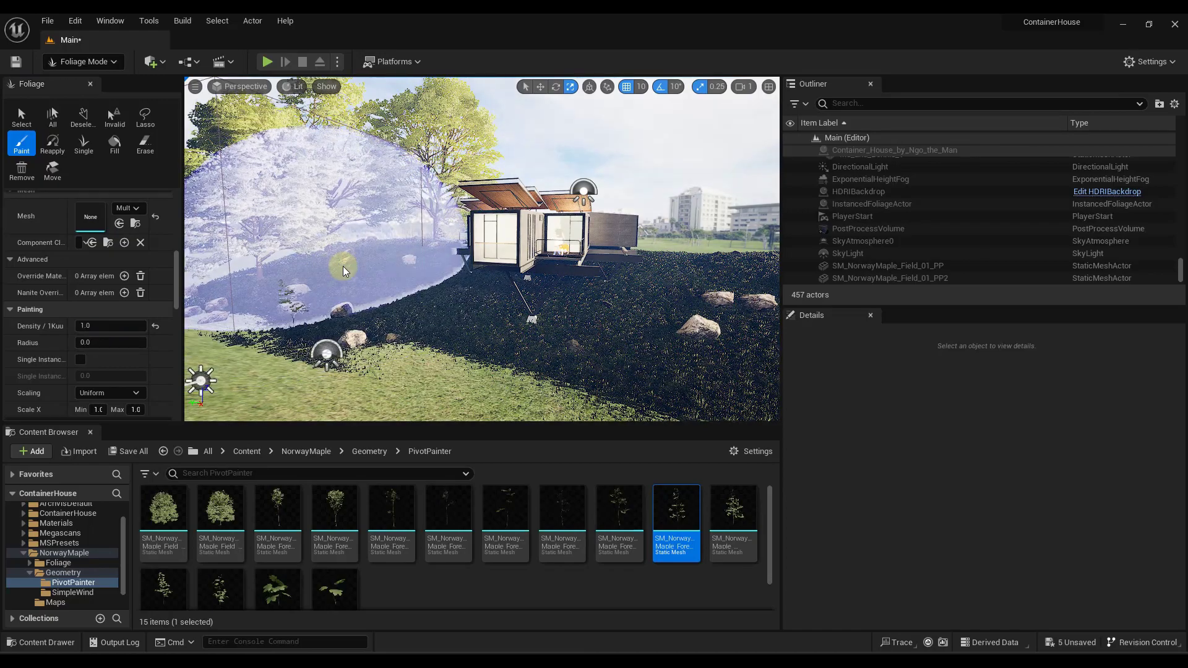
{"action": "mouse_move", "coordinate": [403, 284]}
{"action": "right_mouse_down"}
{"action": "mouse_move", "coordinate": [393, 249]}
{"action": "mouse_move", "coordinate": [375, 255]}
{"action": "mouse_move", "coordinate": [388, 268]}
{"action": "mouse_move", "coordinate": [440, 255]}
{"action": "right_mouse_up"}
{"action": "key", "text": "w"}
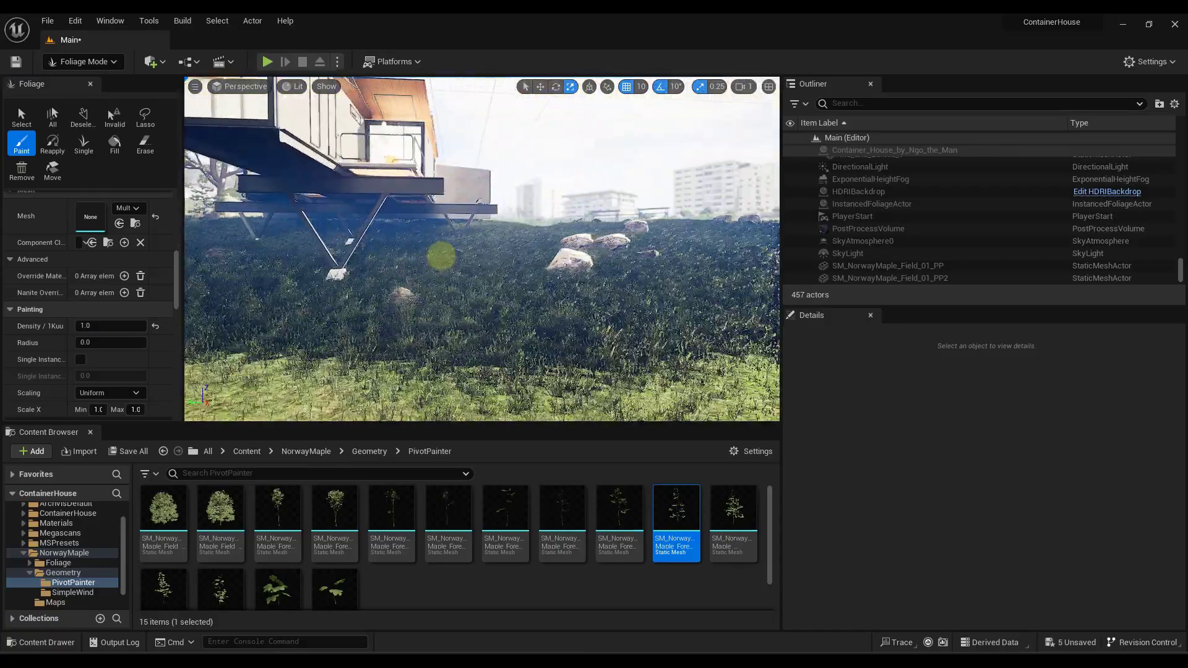
{"action": "right_click_drag", "start_coordinate": [363, 268], "coordinate": [454, 248]}
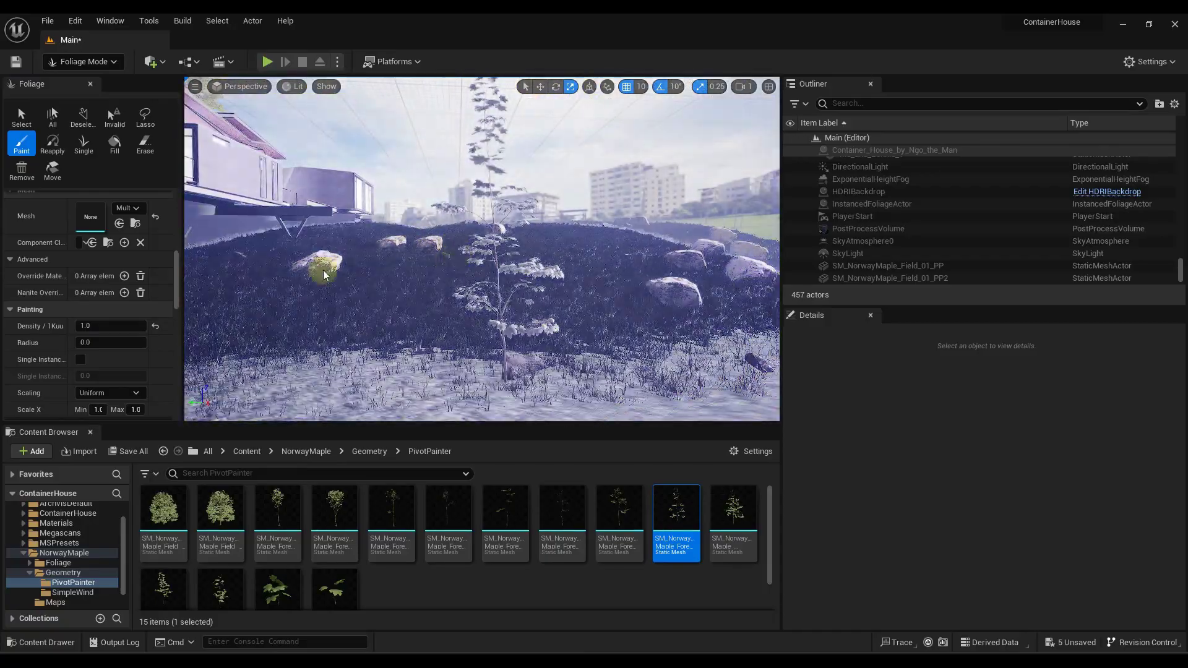
Set the painting density to 2 and paint more maple saplings over the boulder-strewn slope beside the house
{"action": "left_click", "coordinate": [102, 326]}
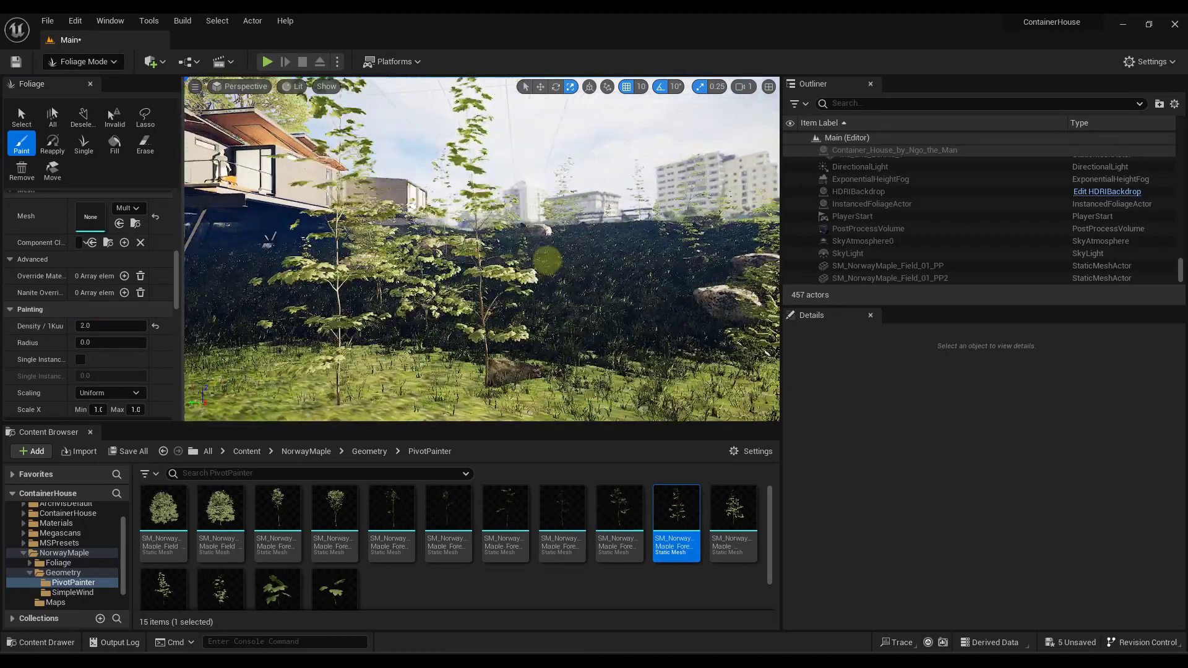
{"action": "mouse_move", "coordinate": [548, 260]}
{"action": "right_mouse_down"}
{"action": "mouse_move", "coordinate": [529, 258]}
{"action": "mouse_move", "coordinate": [582, 273]}
{"action": "right_mouse_up"}
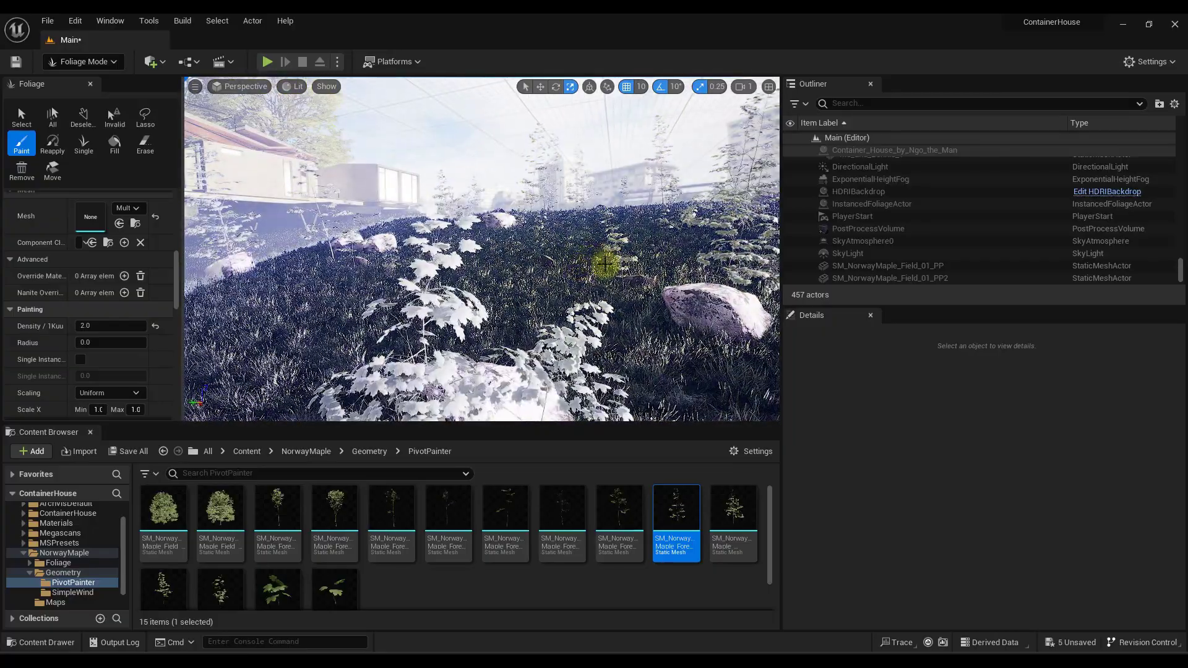
{"action": "mouse_move", "coordinate": [489, 297]}
{"action": "right_mouse_down"}
{"action": "mouse_move", "coordinate": [554, 294]}
{"action": "mouse_move", "coordinate": [565, 277]}
{"action": "mouse_move", "coordinate": [572, 292]}
{"action": "mouse_move", "coordinate": [570, 303]}
{"action": "mouse_move", "coordinate": [507, 278]}
{"action": "mouse_move", "coordinate": [544, 295]}
{"action": "right_mouse_up"}
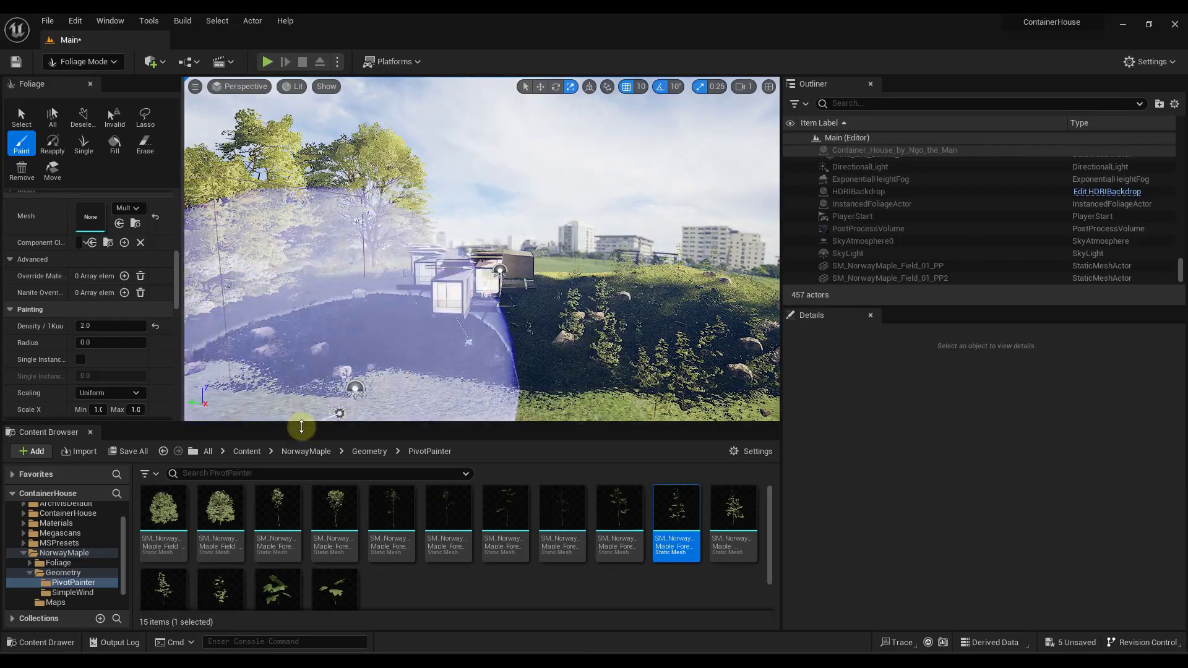
Place SM_NorwayMaple_Field_01_PP, SM_NorwayMaple_Field_02_PP and SM_NorwayMaple_Forest_02_PP trees on the slope planted with saplings beside the house
{"action": "left_click_drag", "start_coordinate": [162, 515], "coordinate": [550, 273]}
{"action": "left_click_drag", "start_coordinate": [229, 508], "coordinate": [681, 282]}
{"action": "mouse_move", "coordinate": [337, 511]}
{"action": "left_mouse_down"}
{"action": "mouse_move", "coordinate": [743, 285]}
{"action": "mouse_move", "coordinate": [645, 316]}
{"action": "mouse_move", "coordinate": [656, 323]}
{"action": "left_mouse_up"}
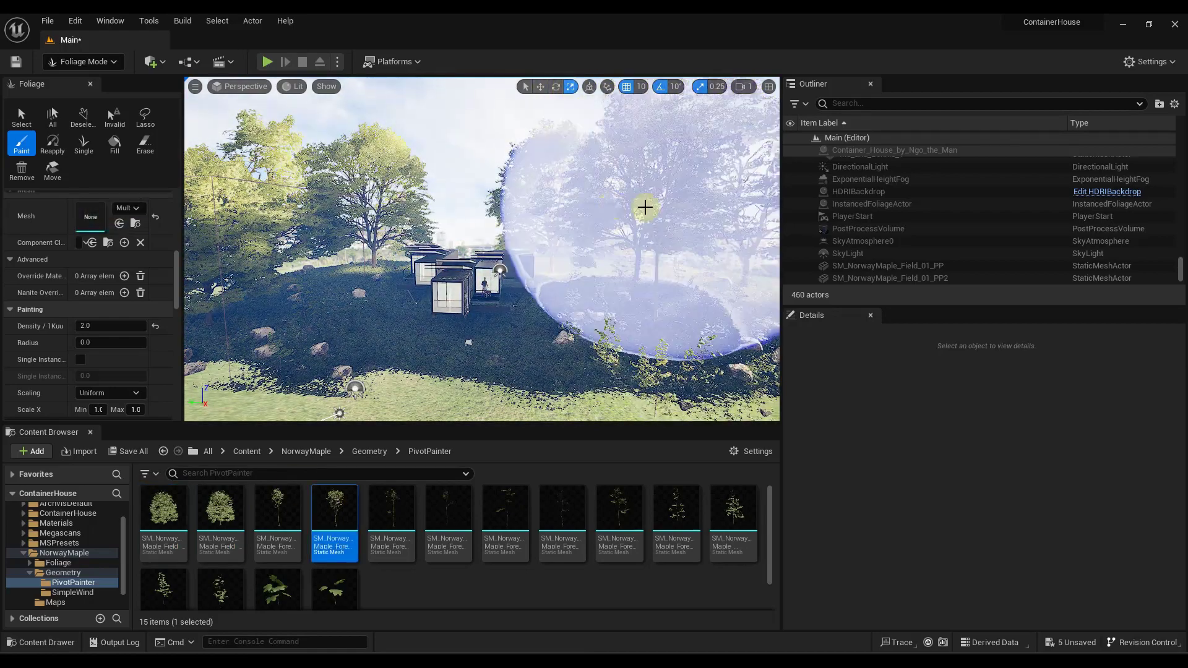
Return to selection mode and duplicate the slender SM_NorwayMaple_Forest_02_PP tree twice across the slope beside the house
{"action": "scroll", "coordinate": [108, 321], "scroll_direction": "down", "scroll_amount": 5}
{"action": "left_click", "coordinate": [21, 117]}
{"action": "right_click_drag", "start_coordinate": [576, 182], "coordinate": [650, 292]}
{"action": "key", "text": "shift+1"}
{"action": "left_click", "coordinate": [410, 267]}
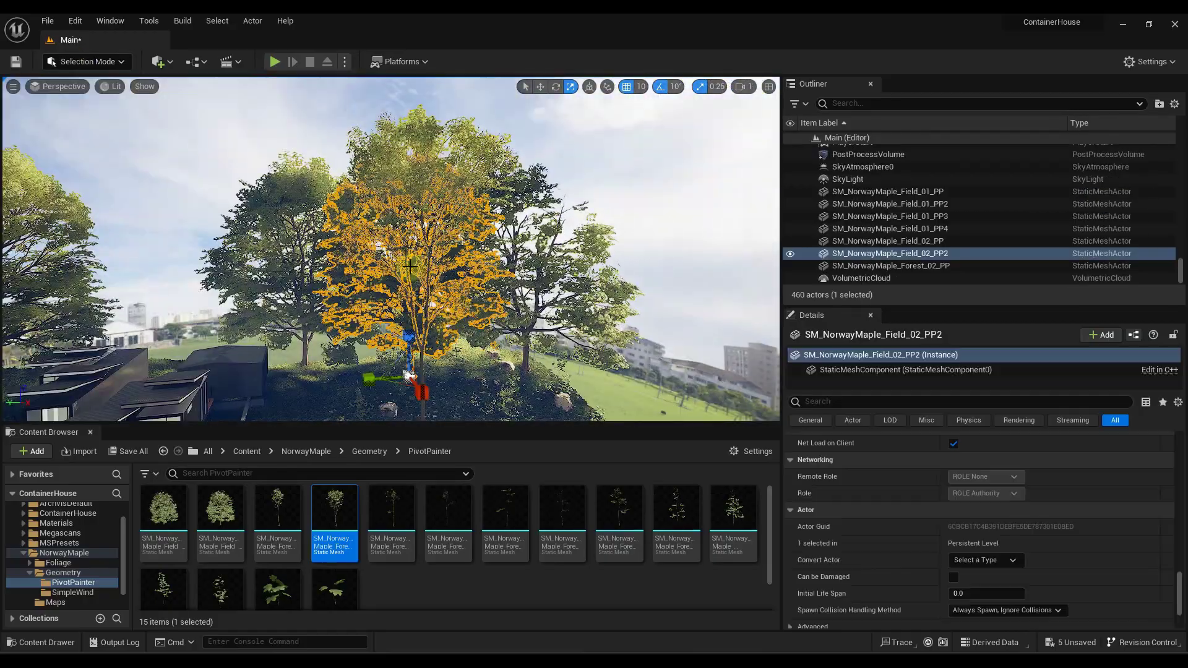
{"action": "right_click_drag", "start_coordinate": [410, 267], "coordinate": [421, 288]}
{"action": "left_click", "coordinate": [424, 273]}
{"action": "left_click_drag", "start_coordinate": [417, 356], "coordinate": [396, 377]}
{"action": "right_click_drag", "start_coordinate": [489, 149], "coordinate": [508, 138]}
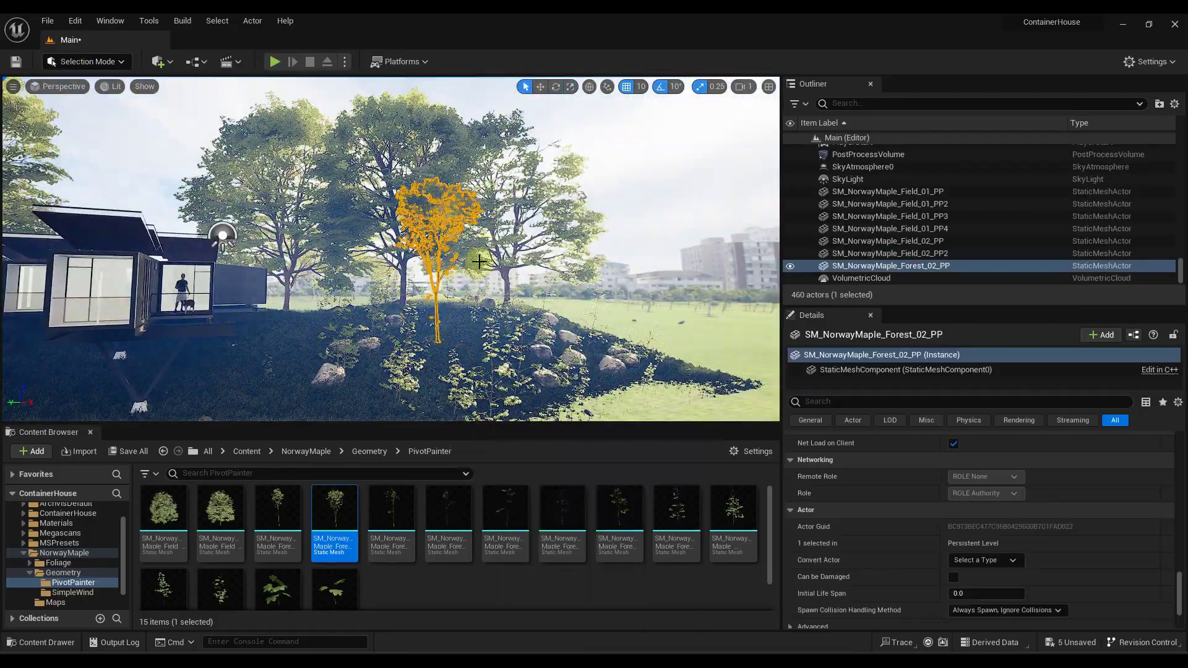
{"action": "right_click_drag", "start_coordinate": [479, 262], "coordinate": [455, 242]}
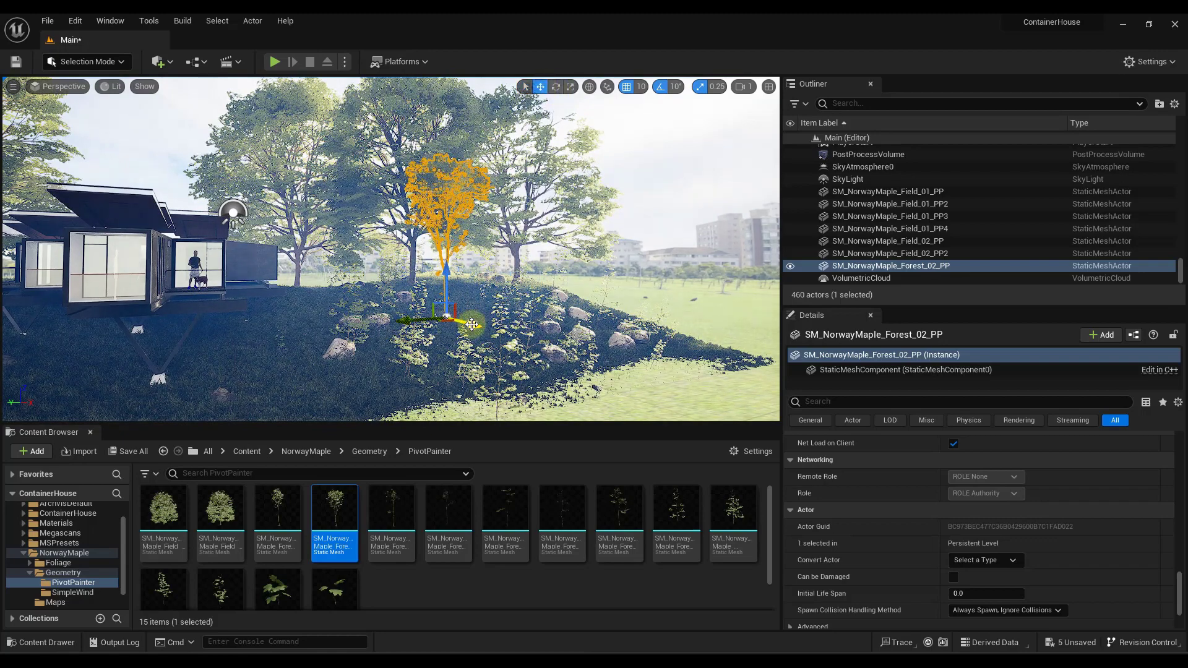
{"action": "left_click_drag", "start_coordinate": [472, 324], "coordinate": [455, 320], "text": "alt"}
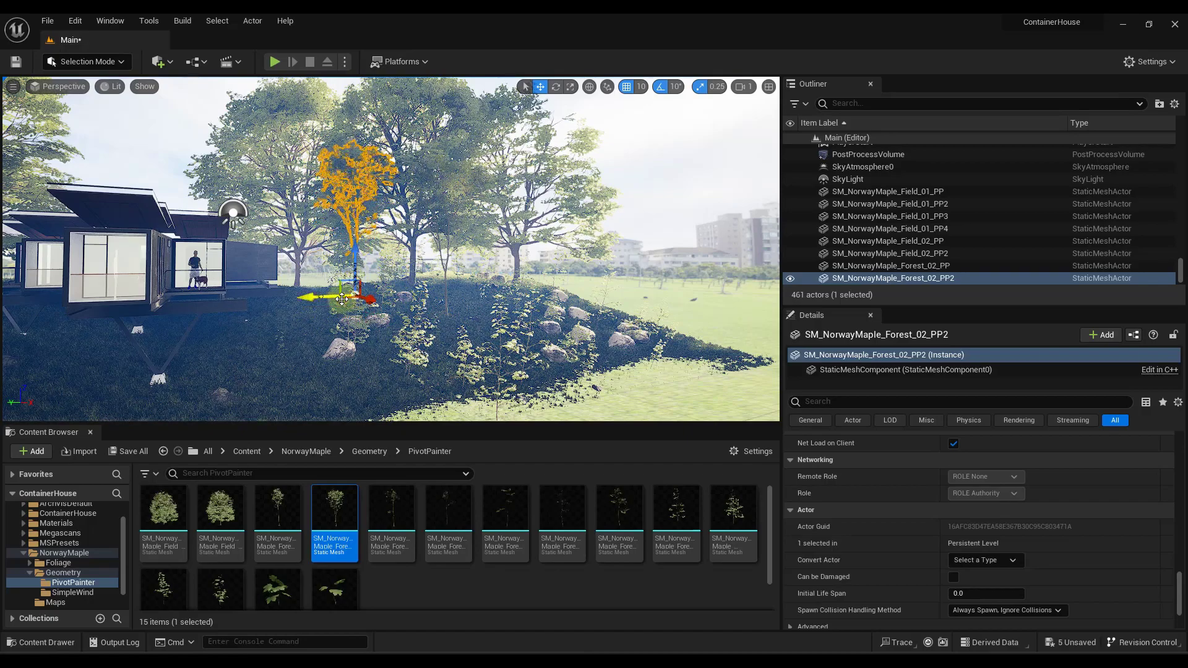
{"action": "left_click_drag", "start_coordinate": [348, 299], "coordinate": [496, 260], "text": "alt"}
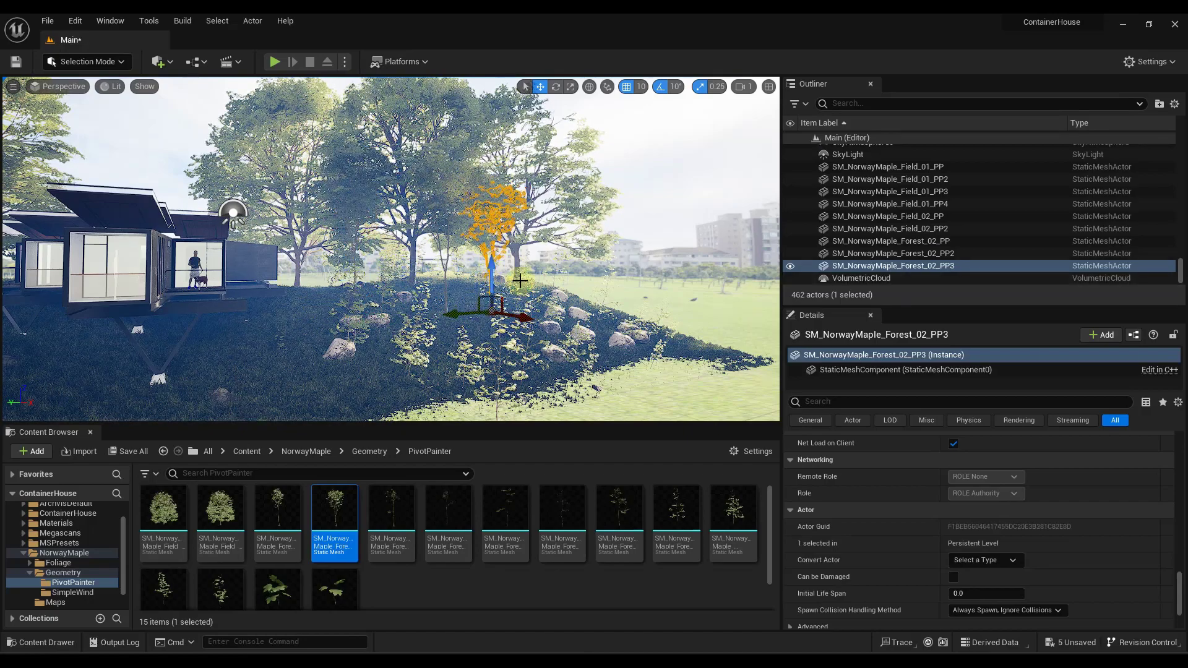
Place another SM_NorwayMaple_Field_02_PP tree and another SM_NorwayMaple_Field_01_PP tree to fill the background around the container house
{"action": "right_click_drag", "start_coordinate": [520, 281], "coordinate": [438, 268]}
{"action": "left_click_drag", "start_coordinate": [221, 520], "coordinate": [318, 296]}
{"action": "left_click_drag", "start_coordinate": [164, 520], "coordinate": [437, 350]}
{"action": "scroll", "coordinate": [278, 551], "scroll_direction": "down", "scroll_amount": 1}
{"action": "left_click_drag", "start_coordinate": [278, 551], "coordinate": [269, 553]}
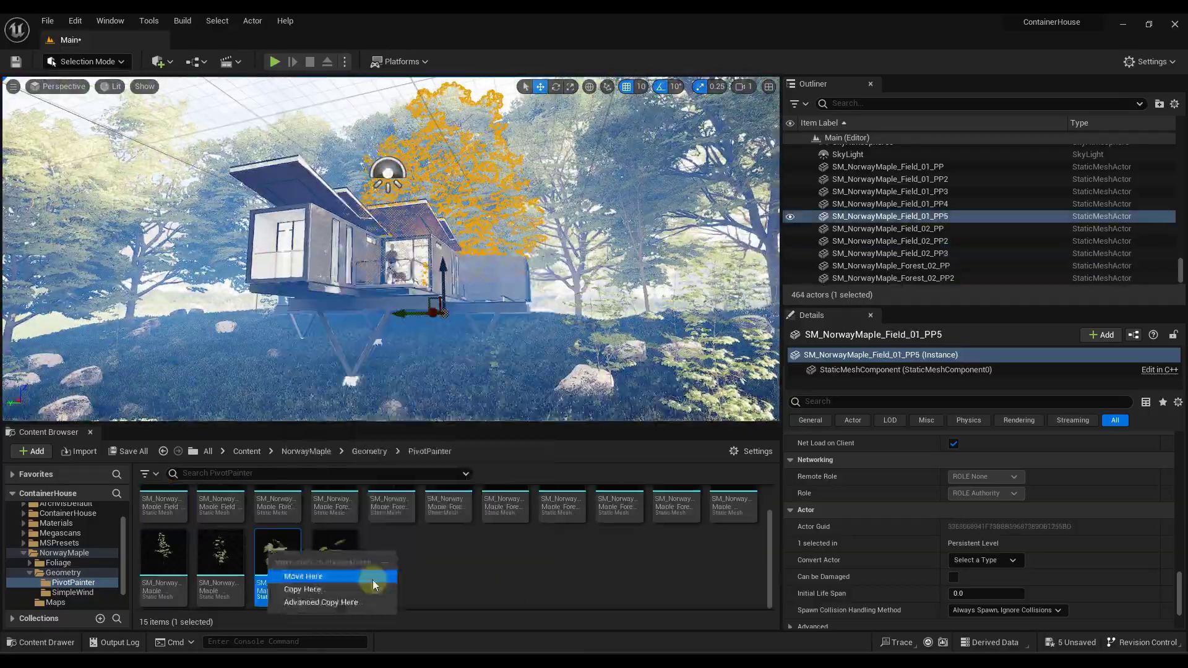
{"action": "left_click", "coordinate": [374, 585]}
Hide the ExponentialHeightFog actor, frame the container house among the trees and save the project's unsaved changes
{"action": "left_click", "coordinate": [490, 289]}
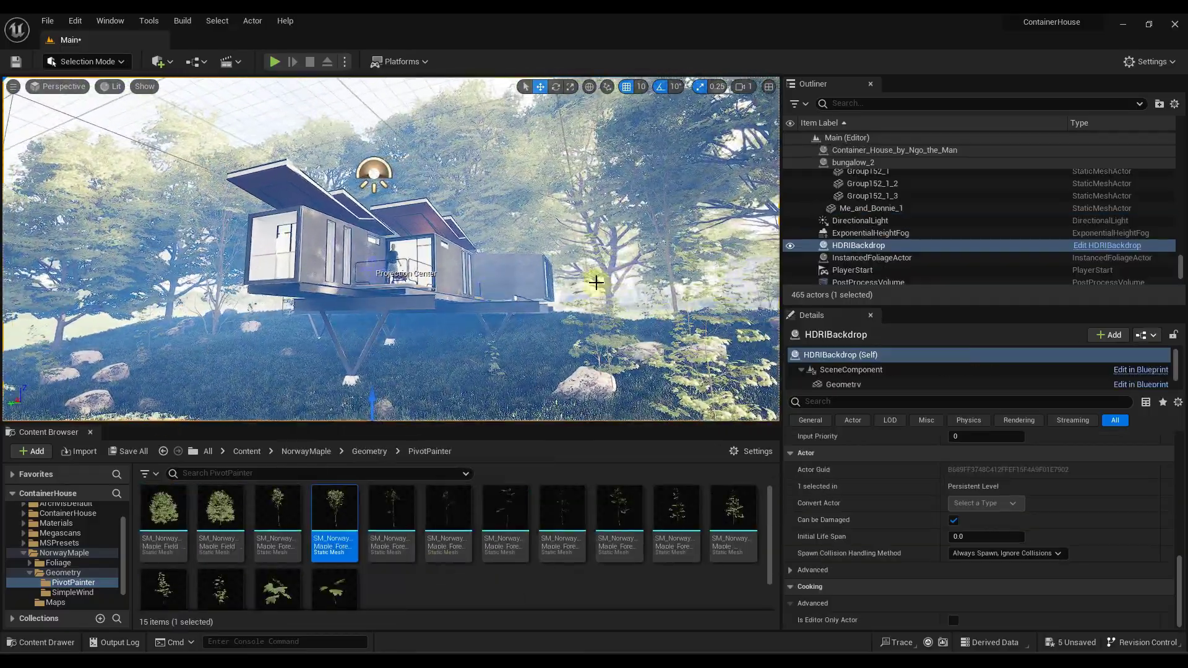
{"action": "left_click", "coordinate": [790, 233]}
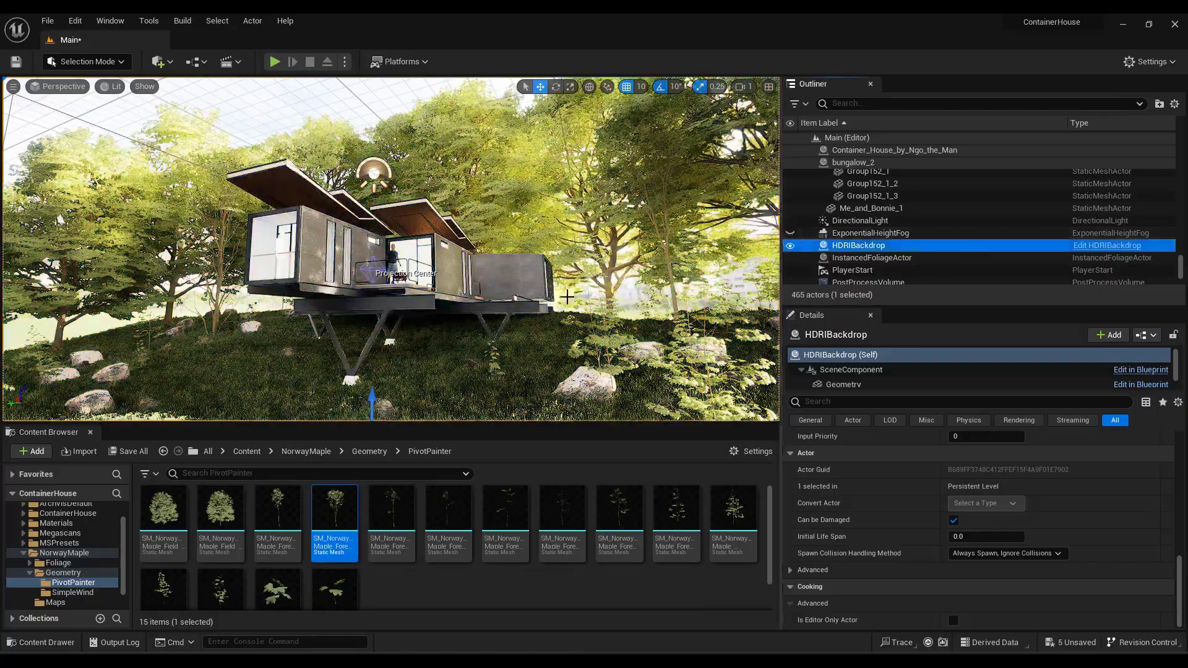
{"action": "right_click_drag", "start_coordinate": [567, 297], "coordinate": [540, 306]}
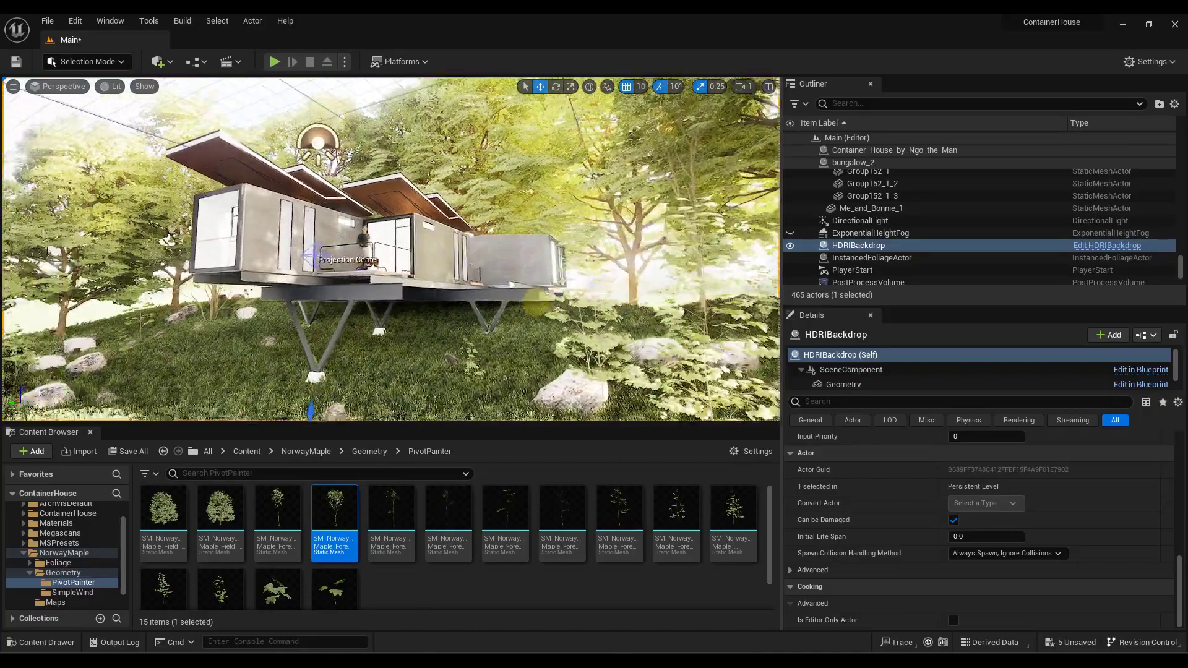
{"action": "left_click", "coordinate": [47, 20]}
{"action": "left_click", "coordinate": [73, 159]}
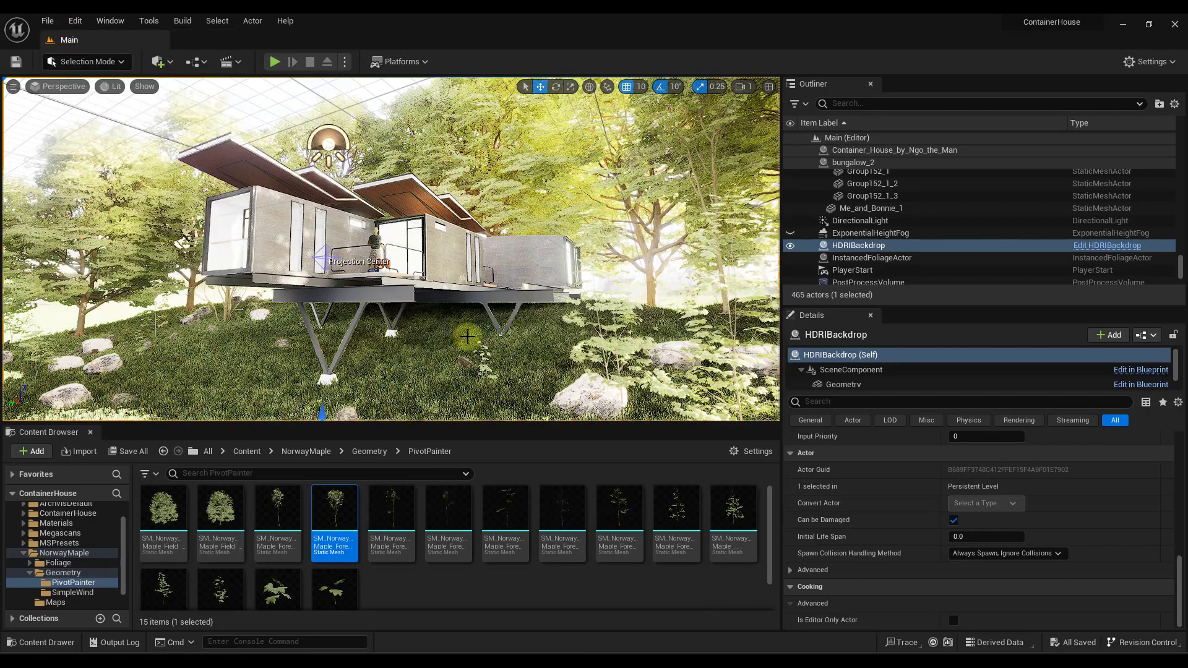